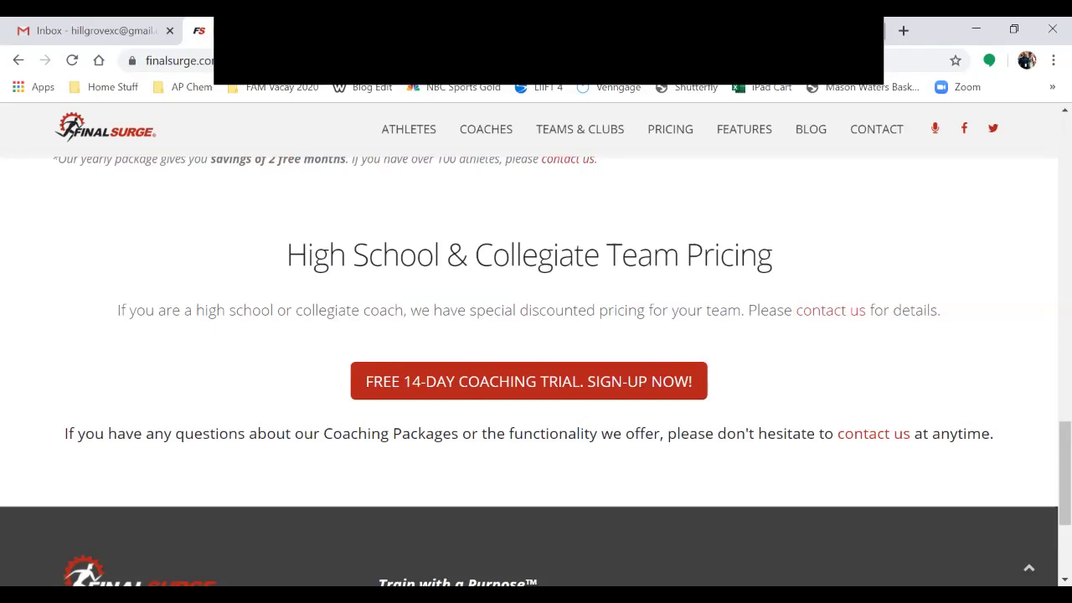
Log in to the training log and open the Athlete Workout Report from the Coaching Dashboard.
scroll(536, 371, "up", 3)
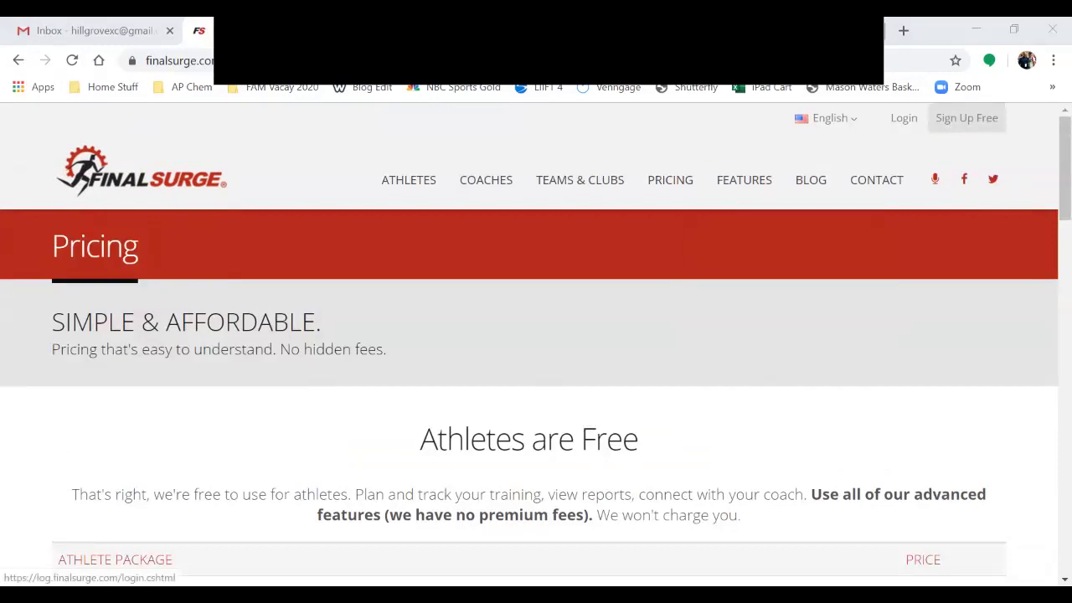
left_click(904, 118)
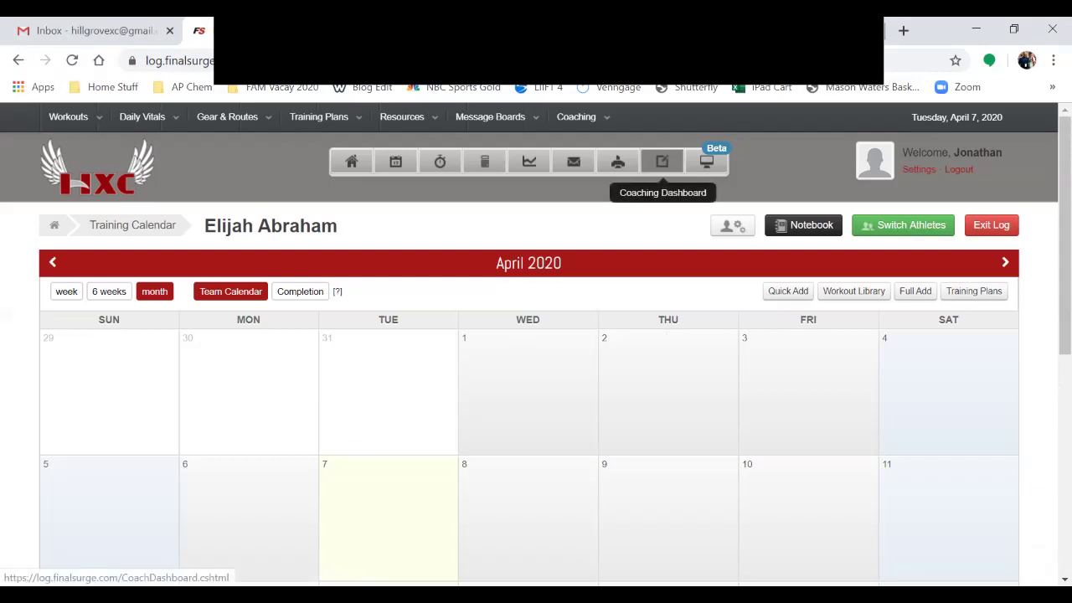
left_click(661, 162)
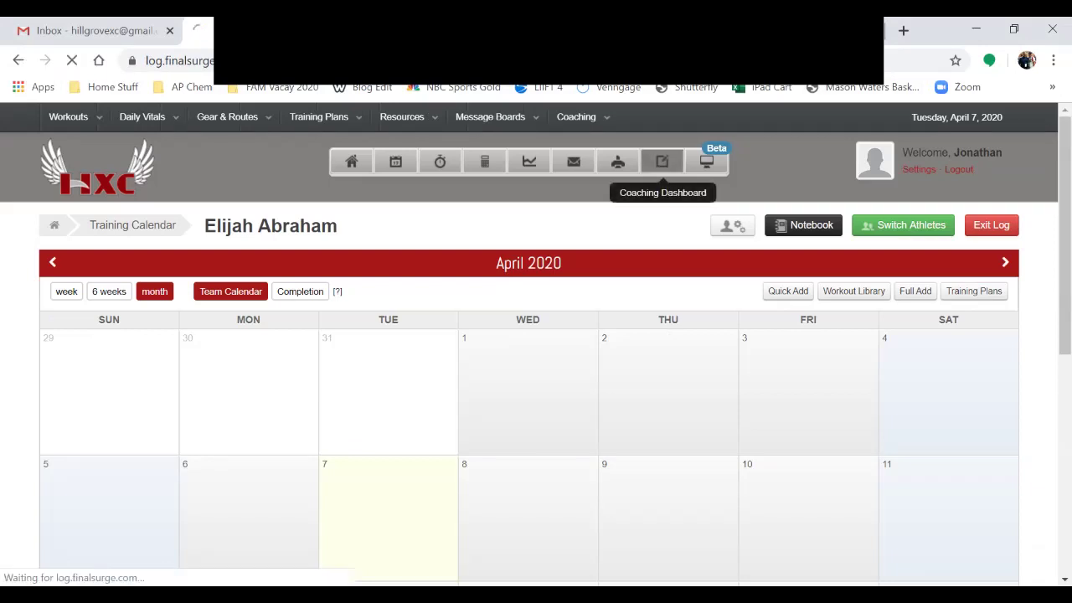
scroll(662, 162, "down", 1)
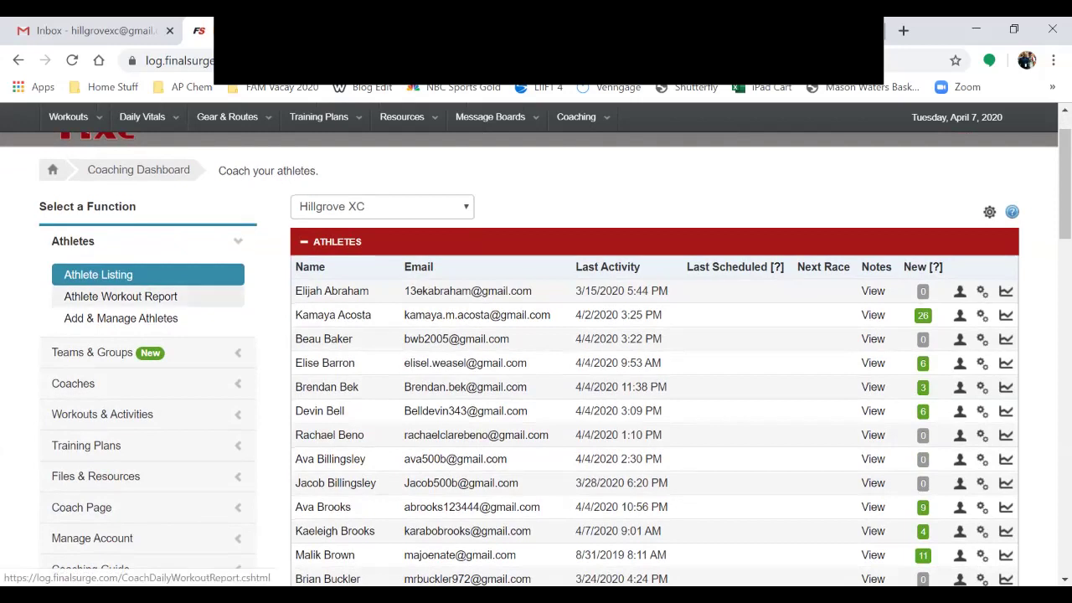
left_click(120, 296)
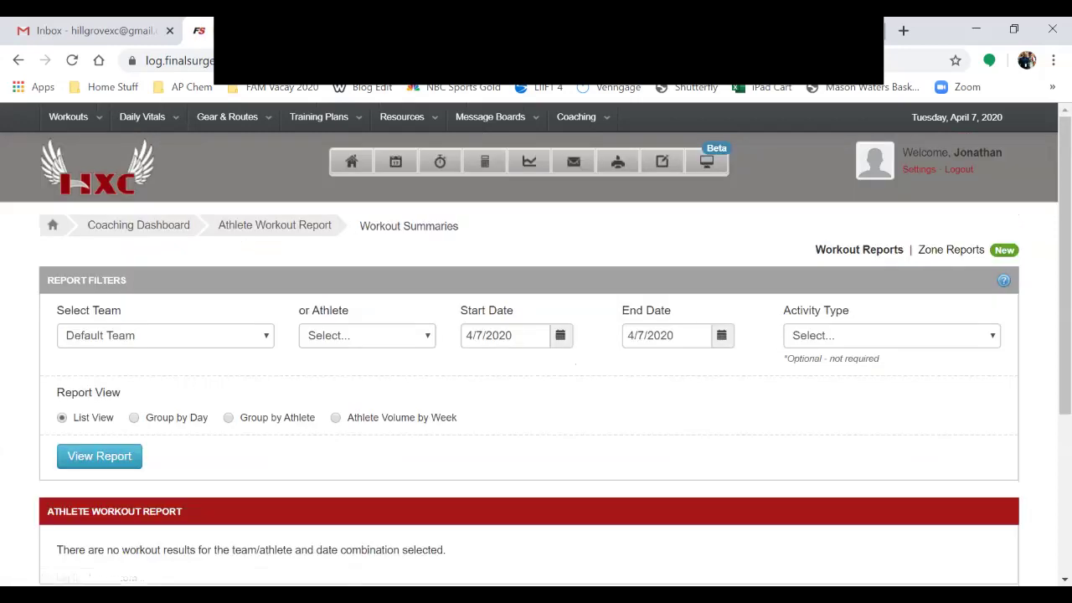
Filter the workout report to the Hillgrove XC team with dates from 03/29/2020 to 04/04/2020.
left_click(165, 335)
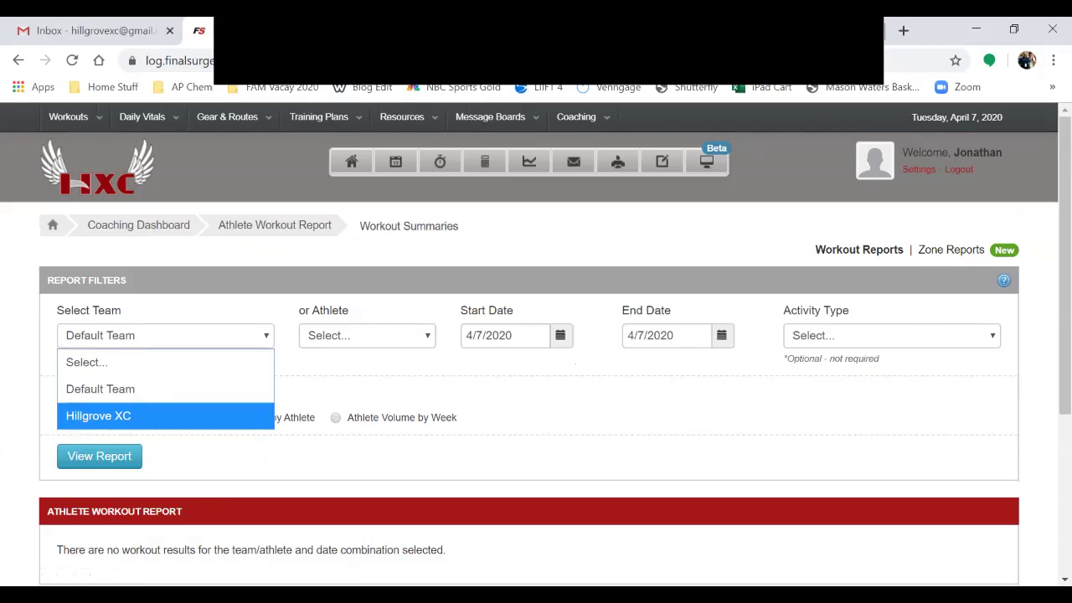
left_click(98, 415)
left_click(560, 335)
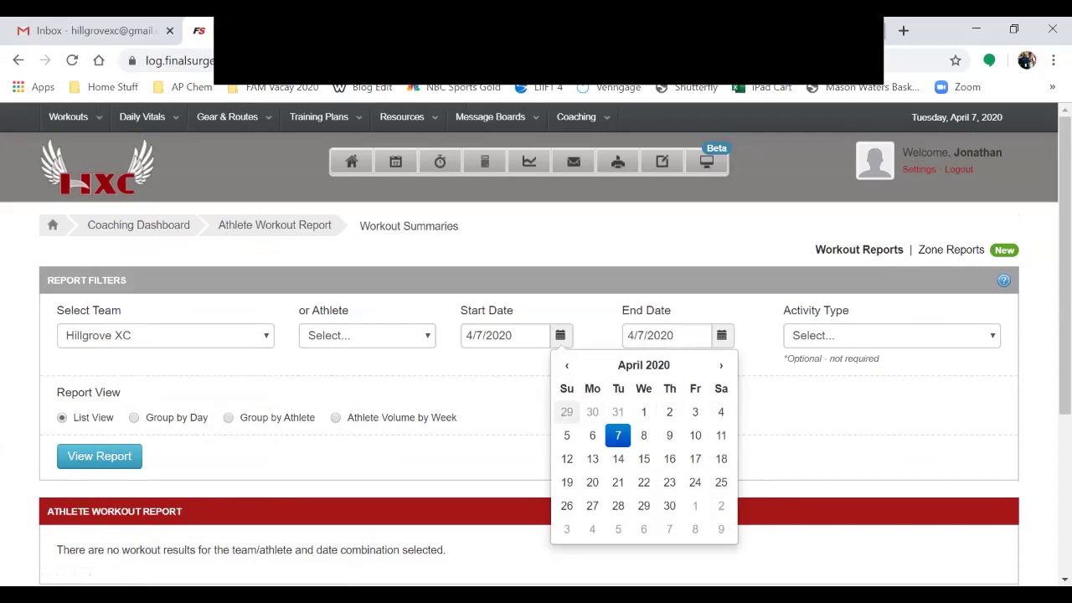
left_click(567, 412)
left_click(721, 335)
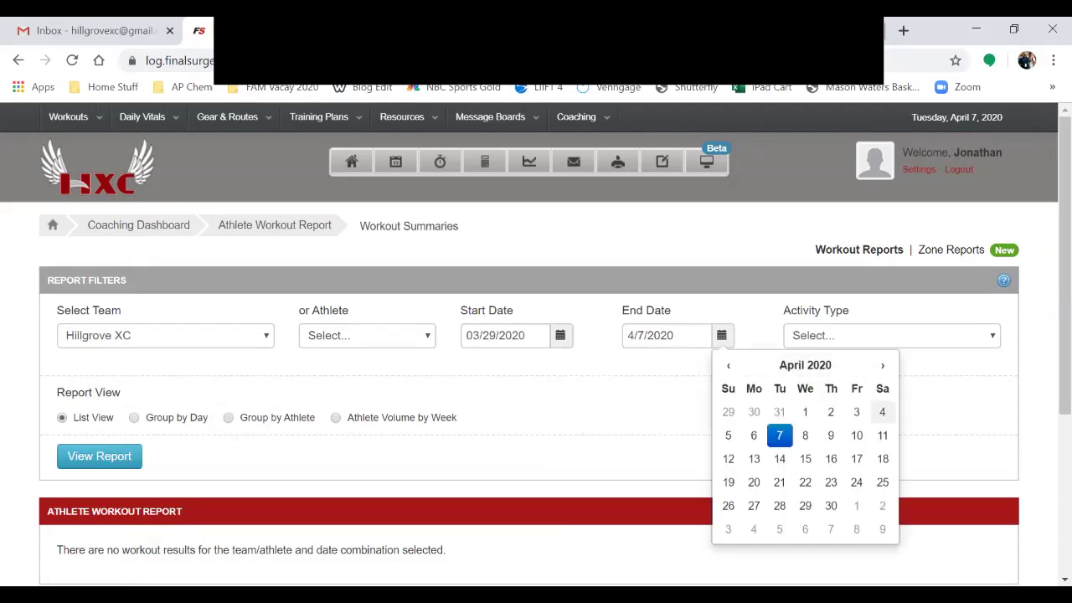
left_click(882, 411)
Generate the report in the Group by Athlete view without choosing an activity type.
left_click(892, 335)
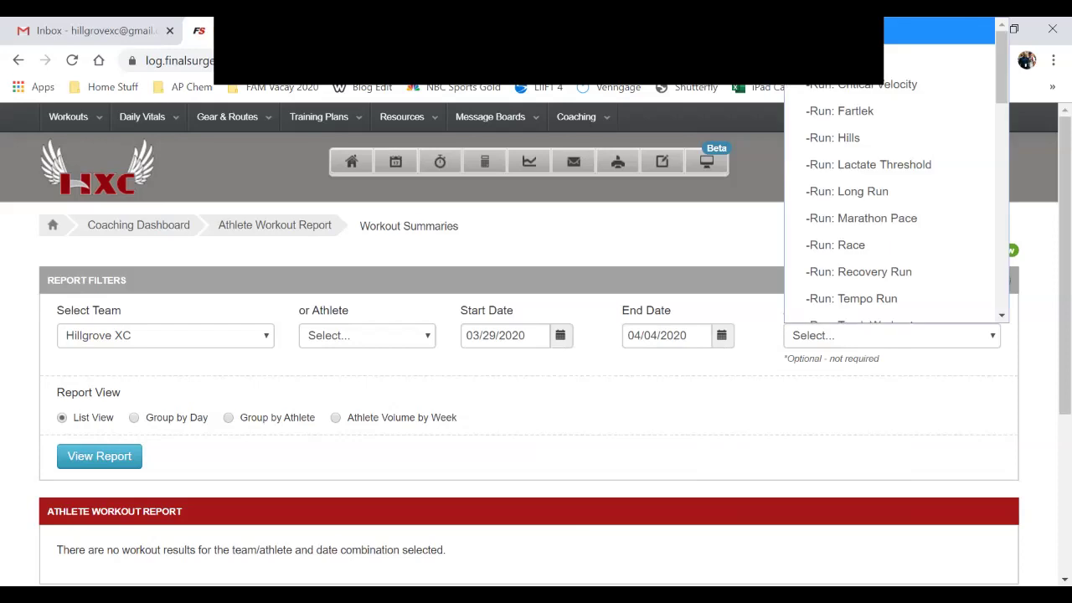
key("Escape")
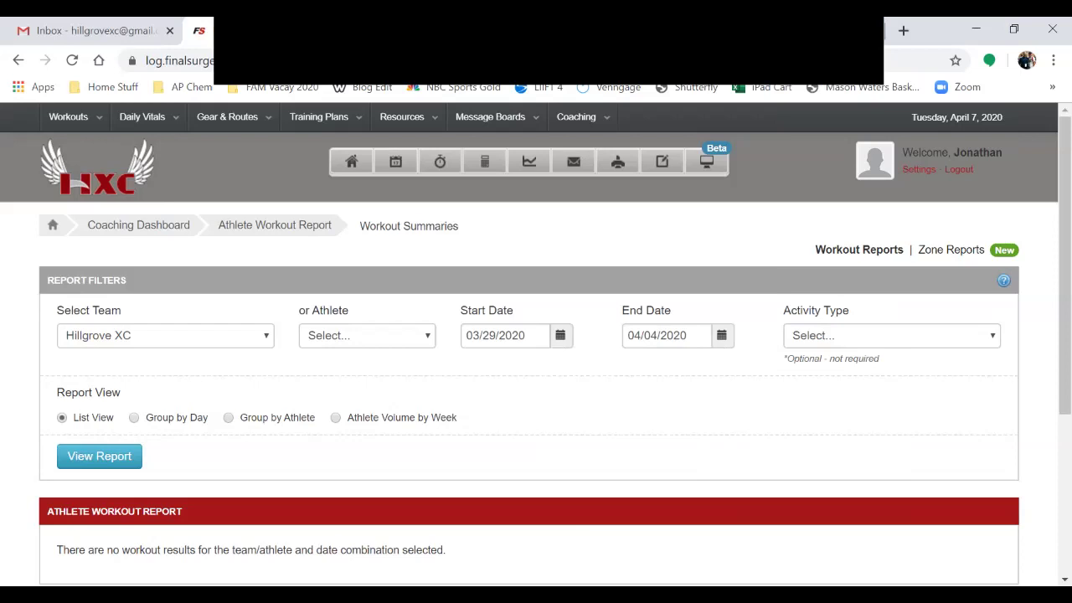
left_click(98, 456)
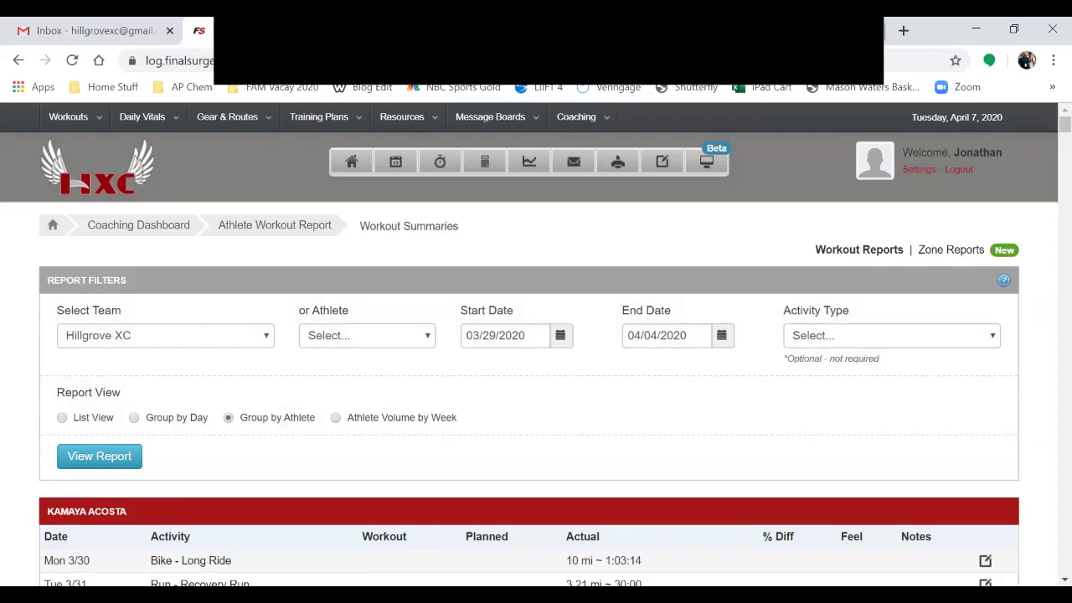
Review the first athletes' daily activities and weekly mileage totals in the grouped report.
scroll(98, 456, "down", 3)
scroll(530, 358, "down", 2)
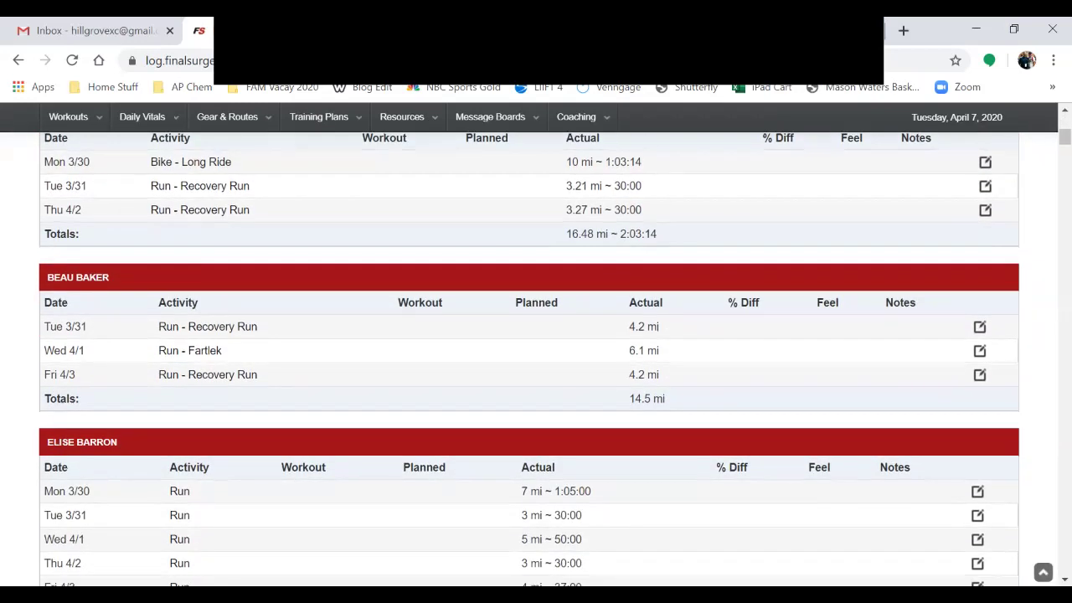
scroll(536, 358, "up", 1)
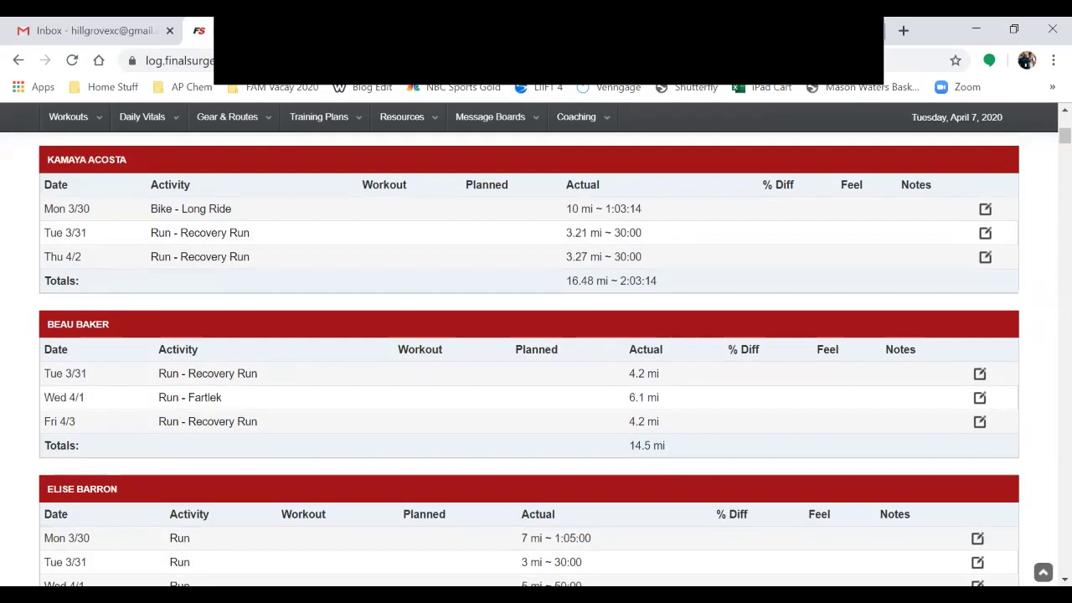
scroll(537, 358, "down", 2)
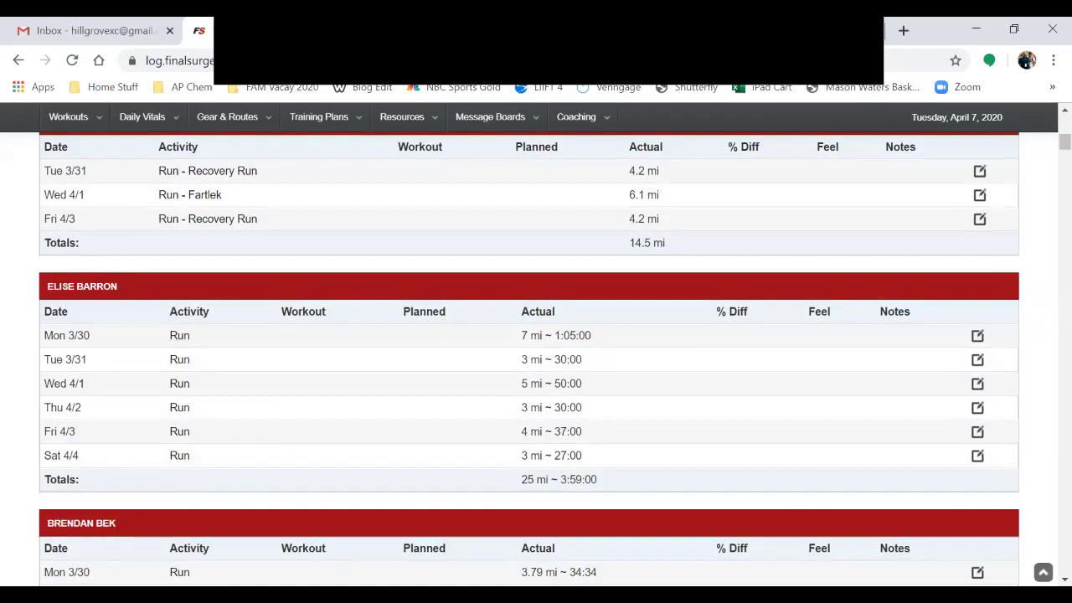
scroll(536, 358, "down", 8)
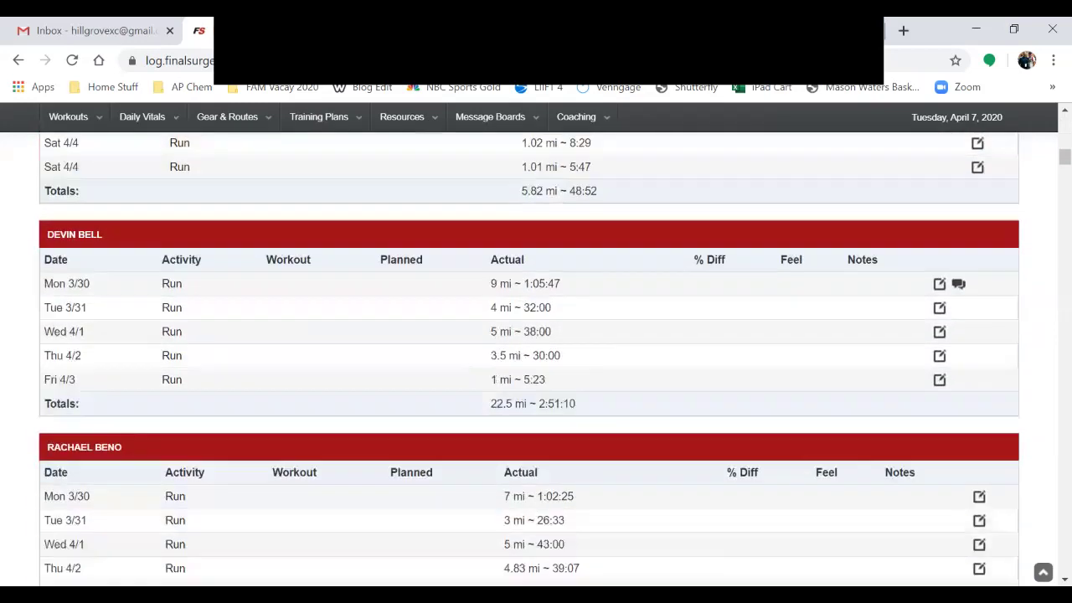
scroll(536, 358, "down", 4)
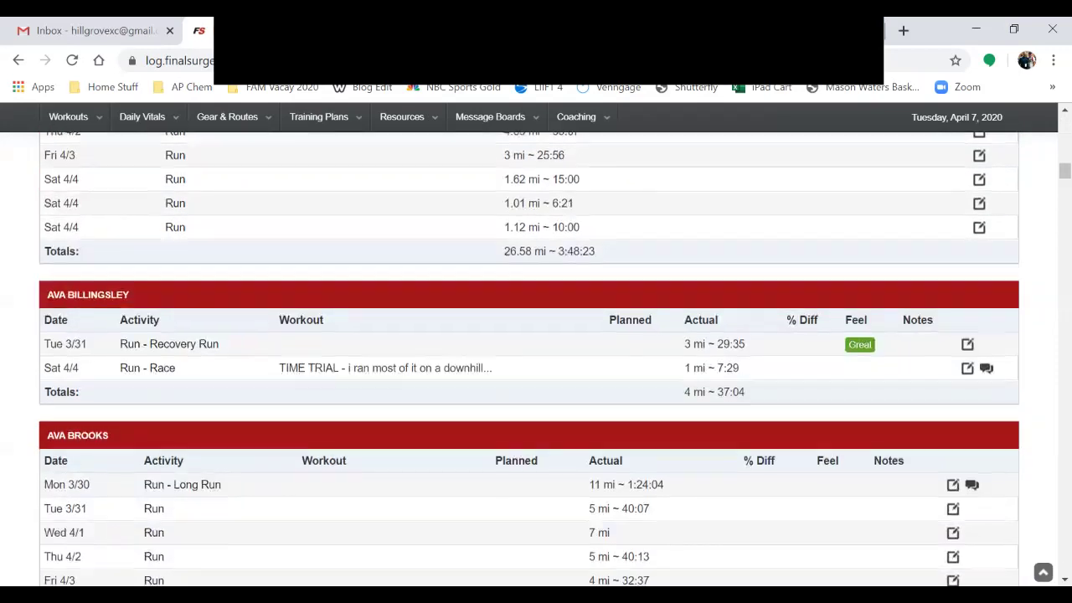
Examine the detailed log with Mile Repeats, 200s and 1000s, including its feel ratings and comment markers.
scroll(537, 358, "down", 5)
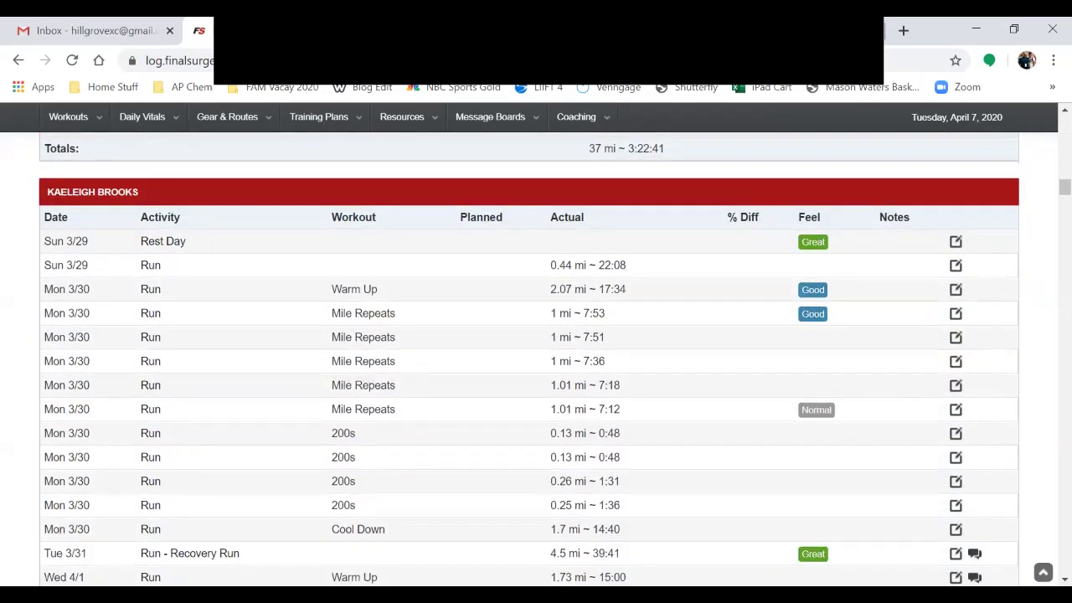
scroll(536, 359, "down", 1)
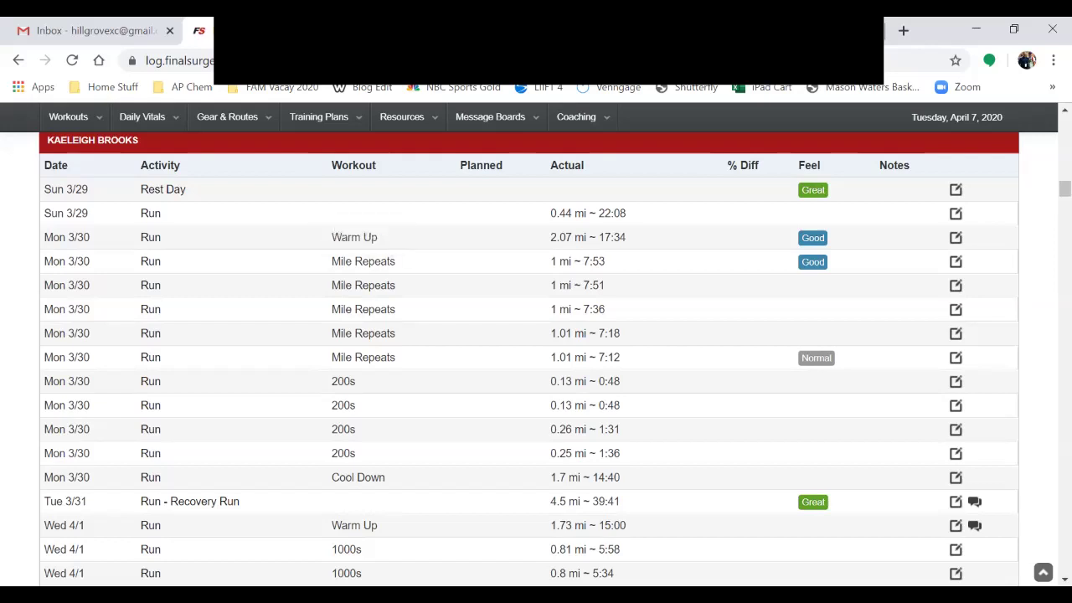
scroll(536, 359, "down", 1)
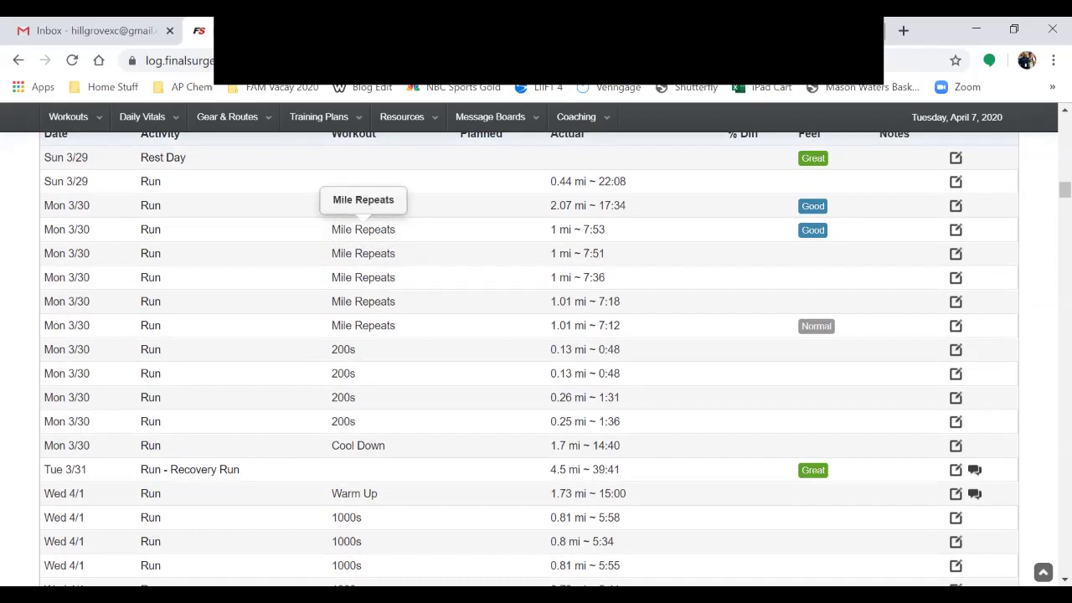
scroll(530, 360, "down", 1)
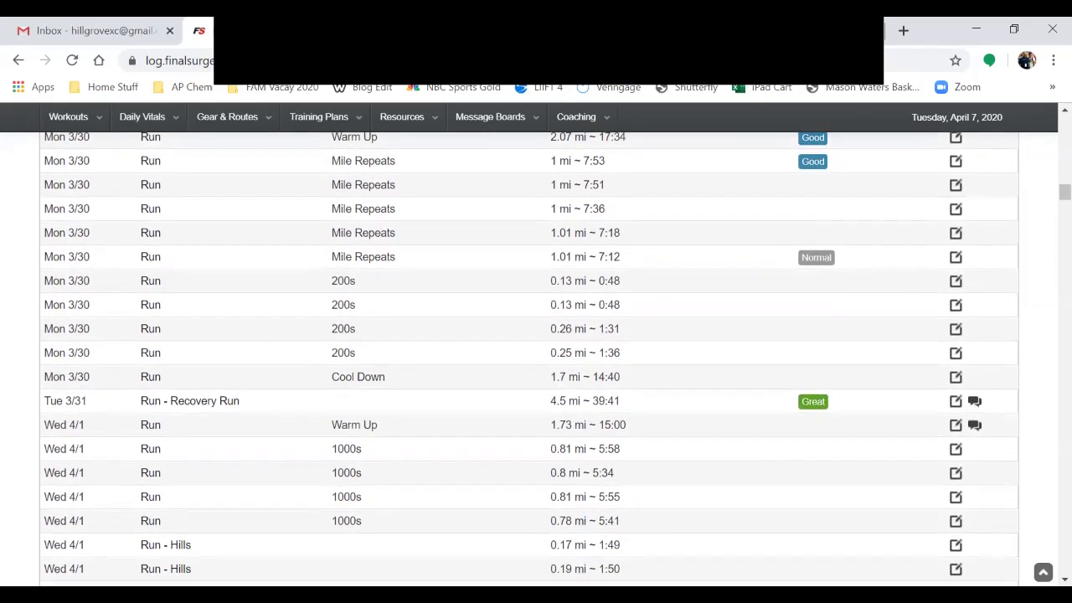
scroll(530, 358, "down", 1)
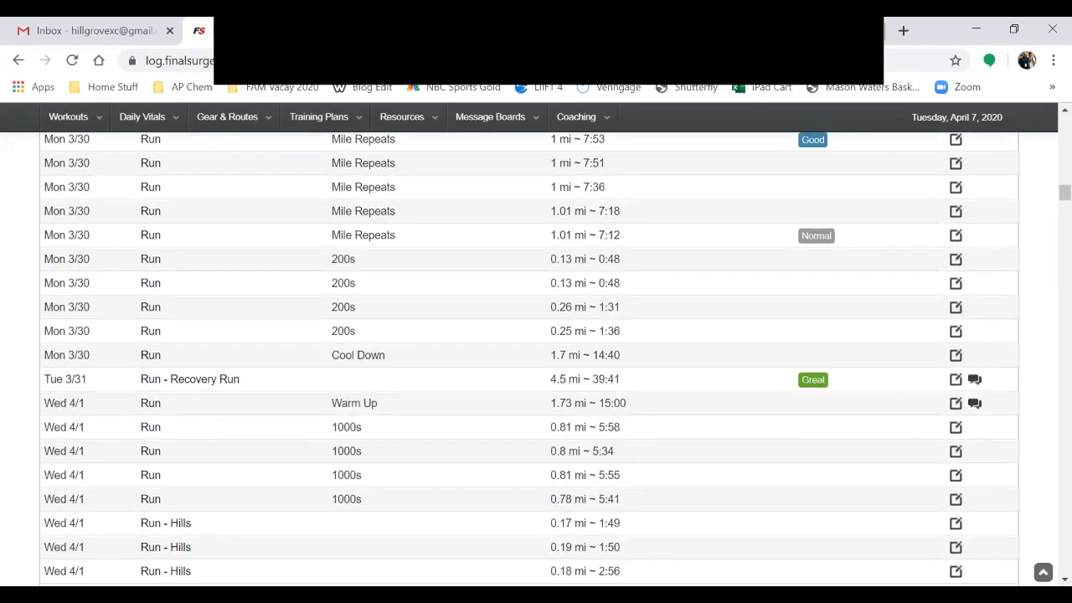
scroll(530, 358, "down", 1)
scroll(530, 358, "up", 3)
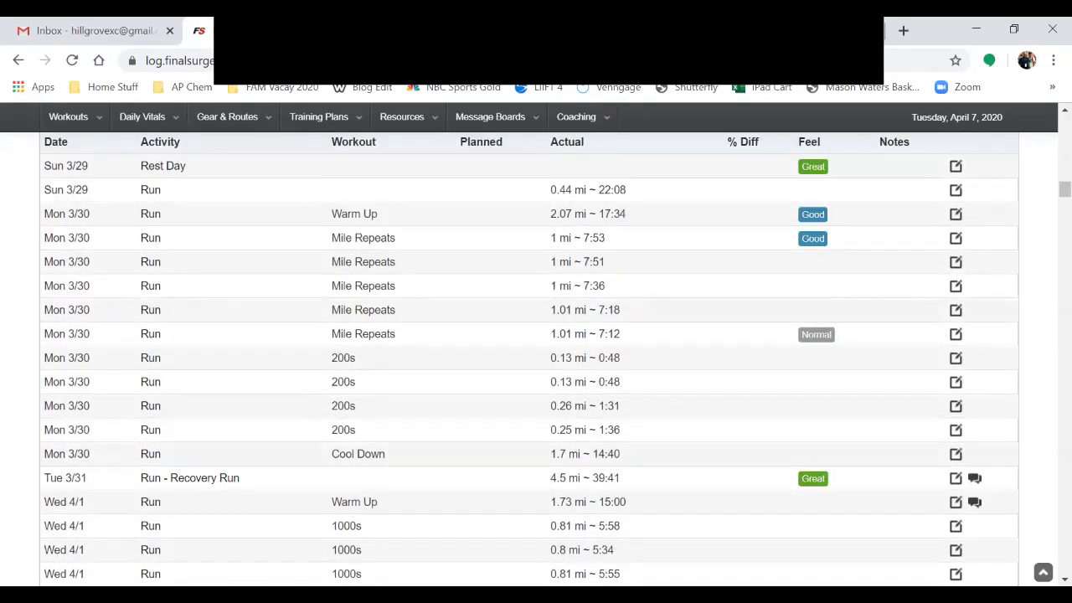
scroll(529, 358, "down", 3)
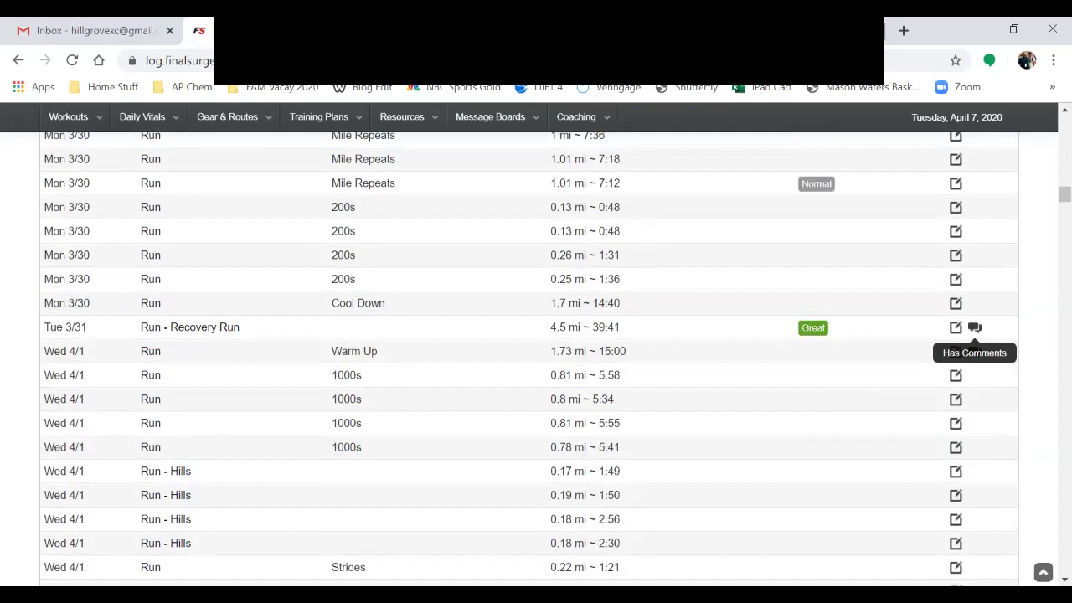
Browse the following athletes' workout tables, comparing how they log runs, bike sessions and weekly totals.
scroll(972, 335, "down", 12)
scroll(529, 359, "down", 15)
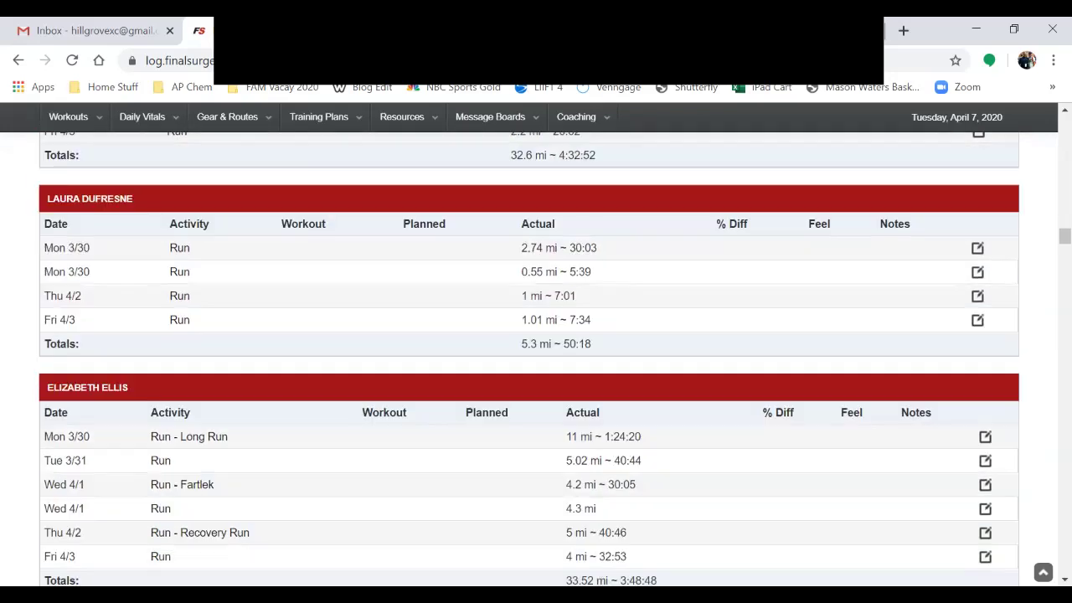
scroll(530, 358, "down", 7)
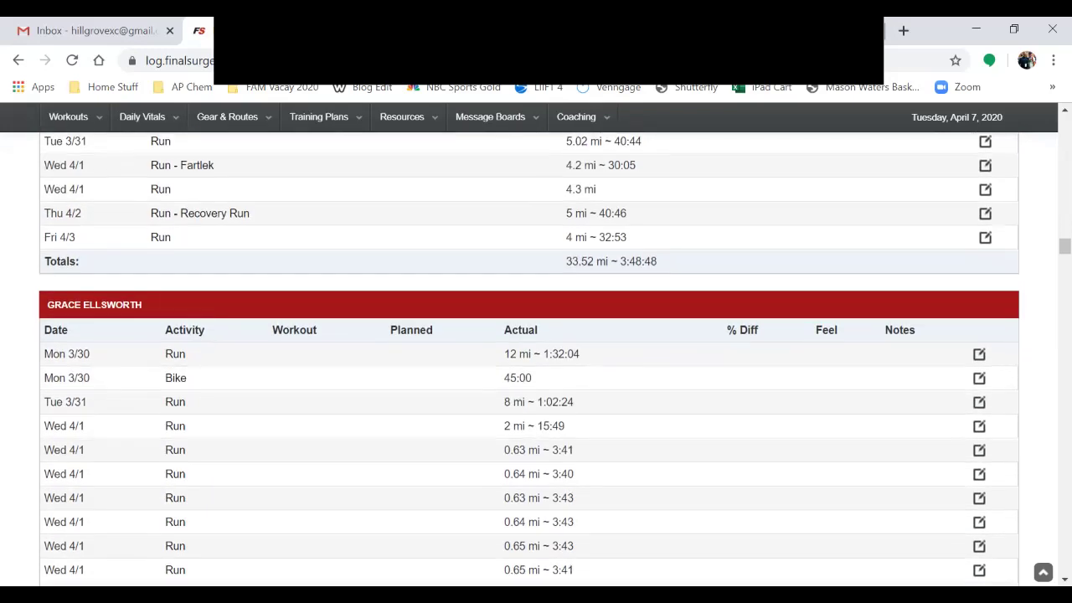
scroll(529, 359, "down", 8)
scroll(530, 358, "up", 6)
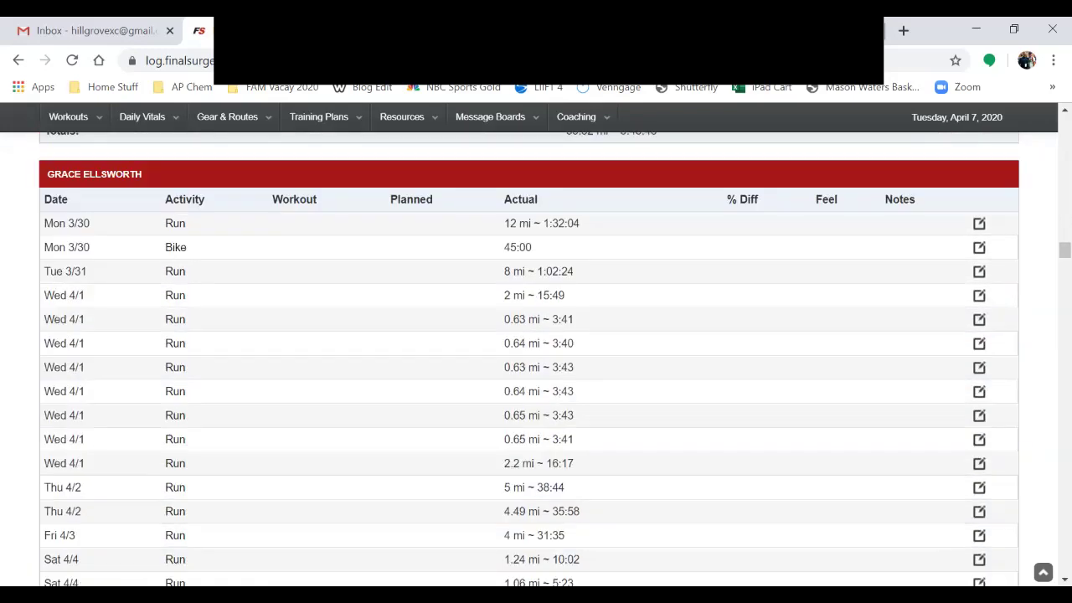
scroll(529, 359, "down", 7)
scroll(530, 359, "down", 1)
scroll(529, 359, "down", 17)
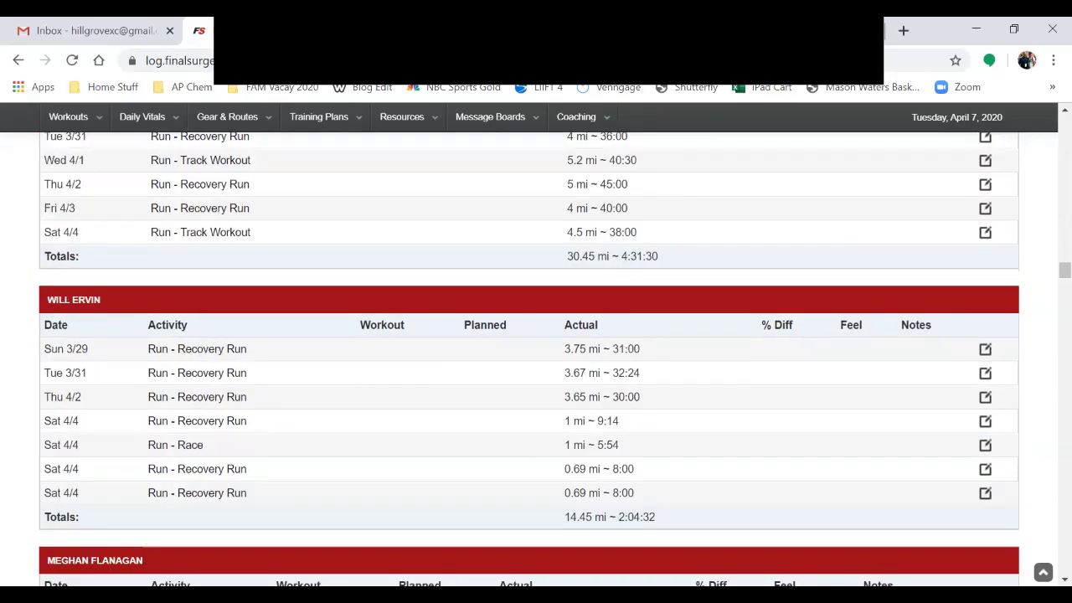
scroll(529, 359, "down", 4)
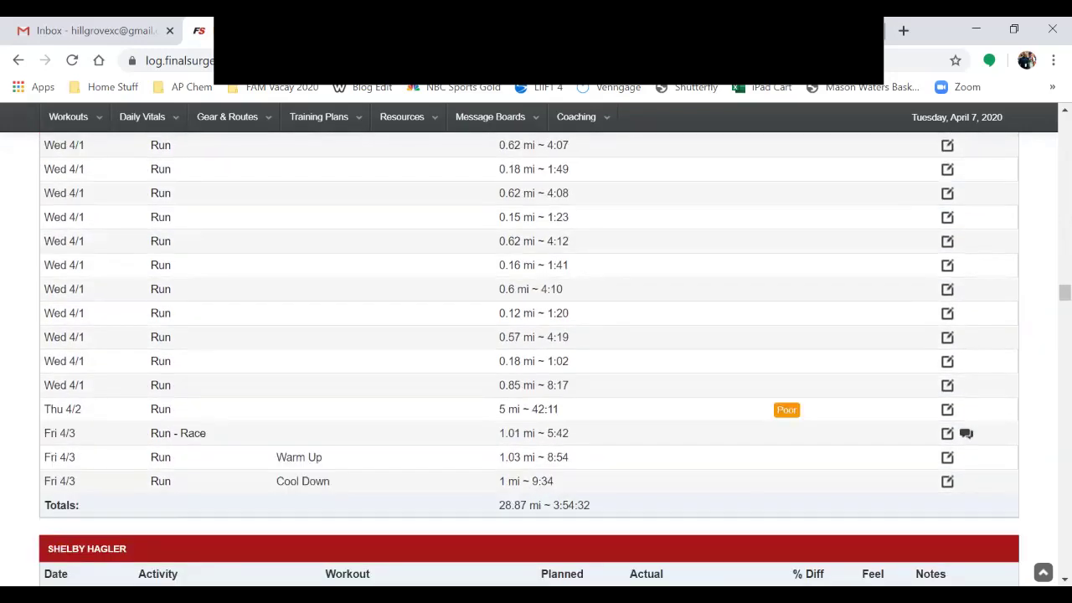
Inspect the log with many short Wed 4/1 runs and highlight its weekly mileage total.
scroll(530, 359, "down", 1)
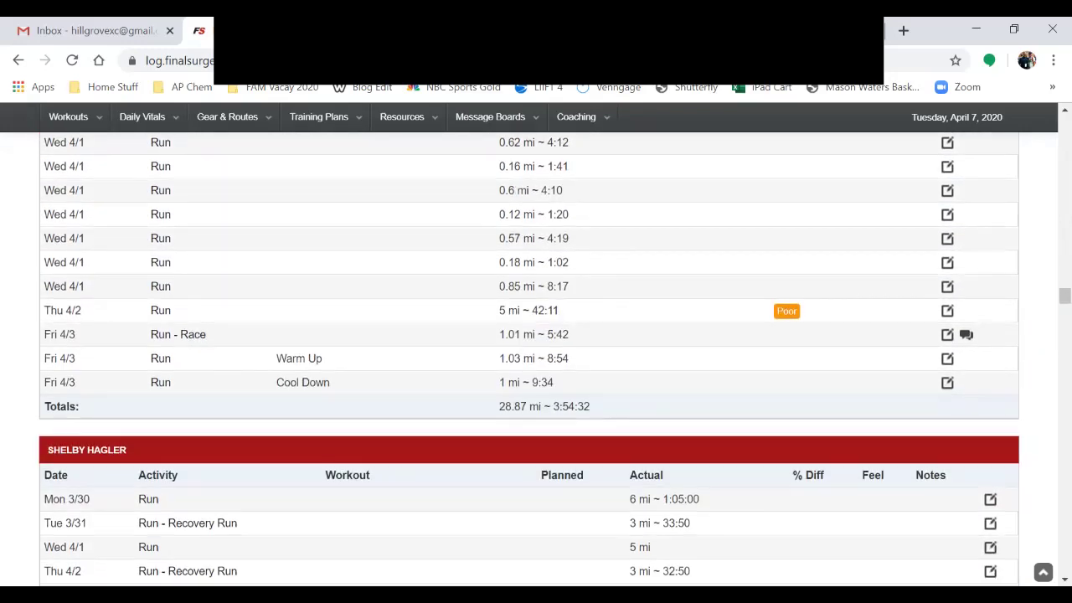
scroll(530, 358, "up", 5)
scroll(529, 358, "down", 1)
scroll(529, 358, "down", 6)
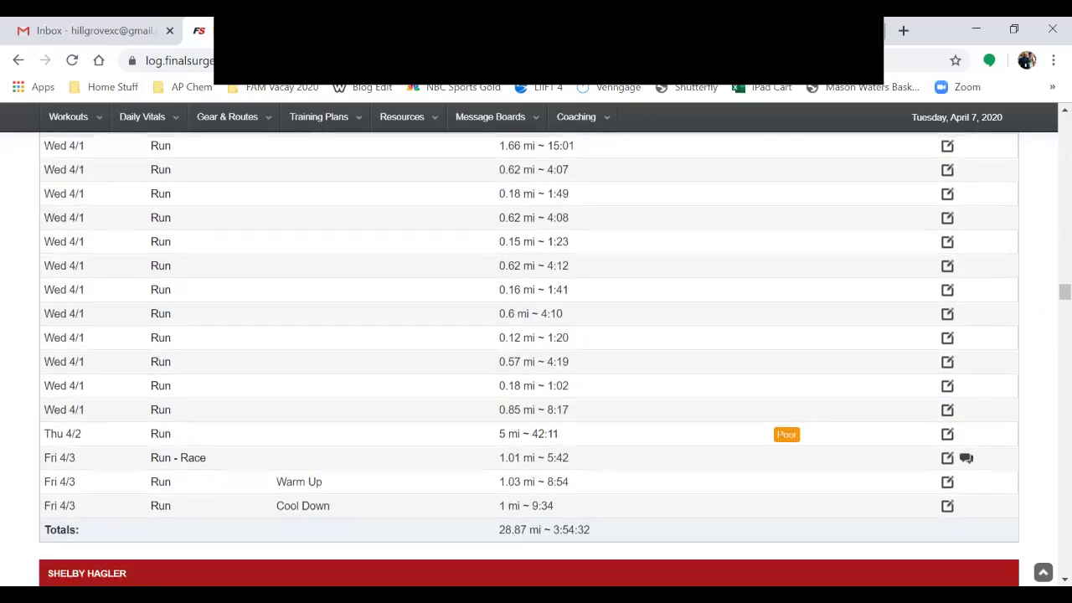
left_click_drag(499, 518, 529, 517)
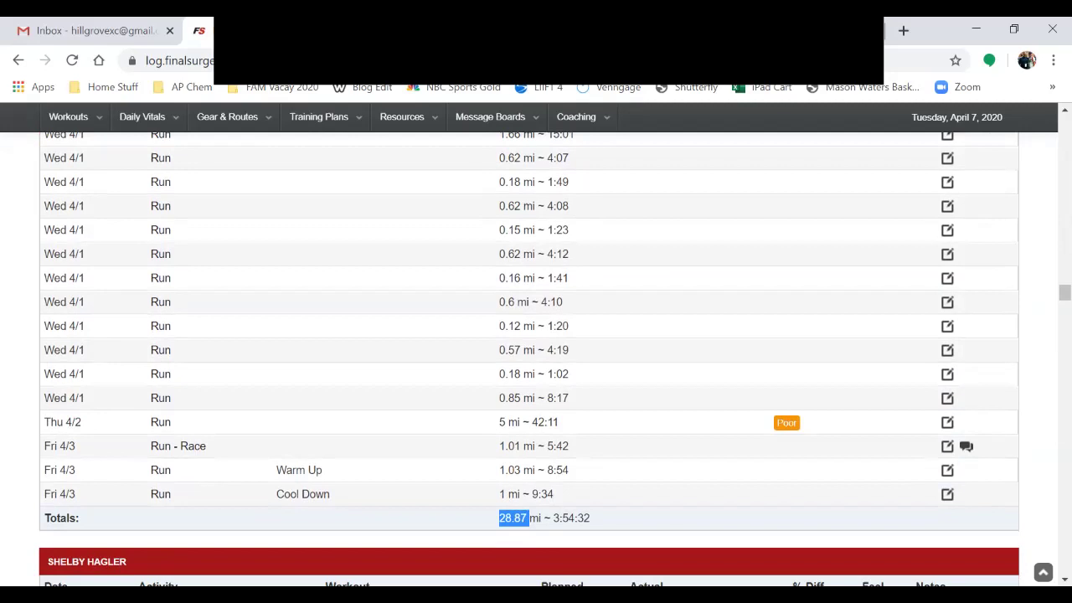
Open that athlete's Fri 4/3 Run - Race entry and examine its workout statistics, lap splits and route map.
left_click(177, 445)
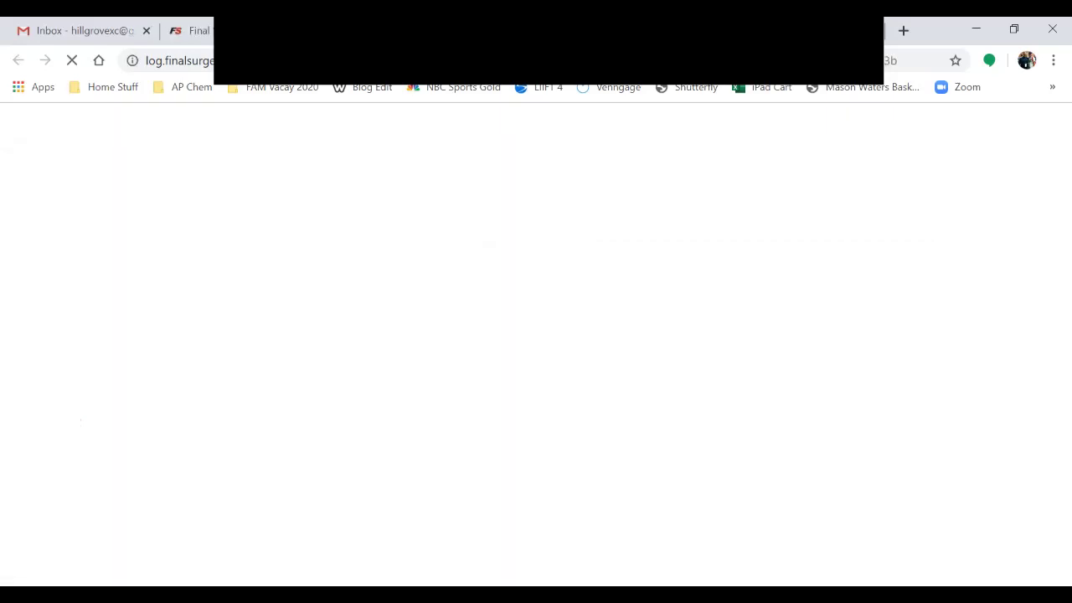
scroll(536, 352, "down", 3)
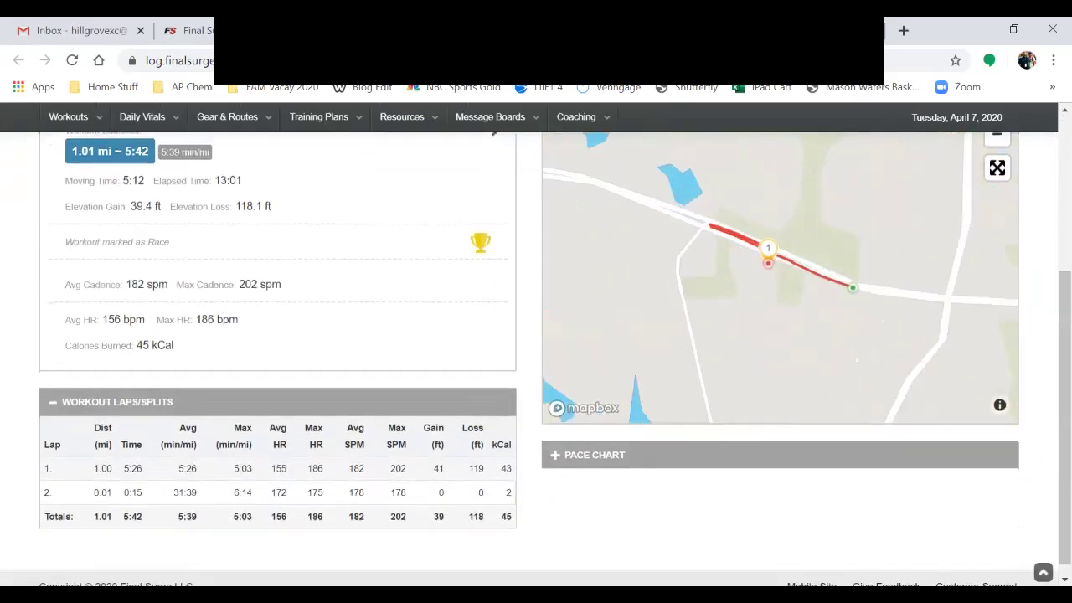
scroll(536, 351, "up", 1)
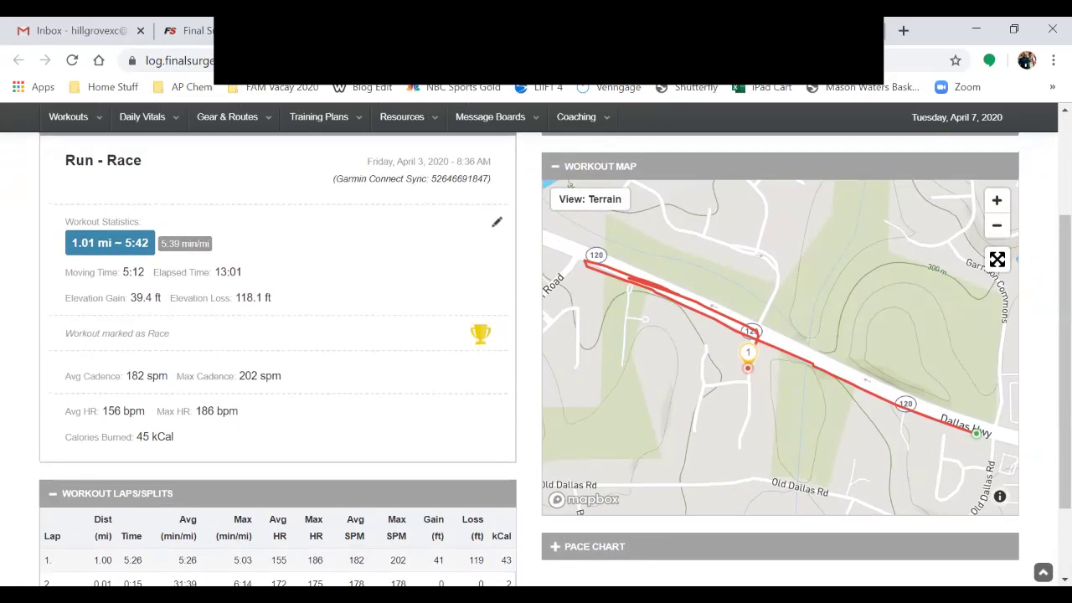
scroll(537, 352, "down", 1)
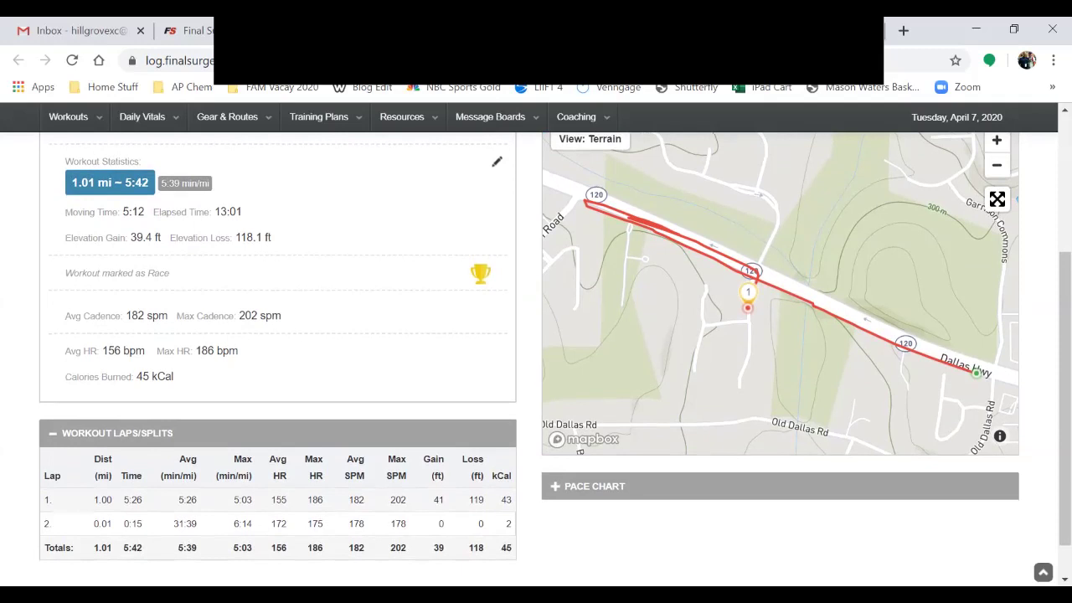
Examine the Run - Race workout details, highlighting the elapsed time and moving time and checking them against the lap splits.
scroll(536, 344, "down", 1)
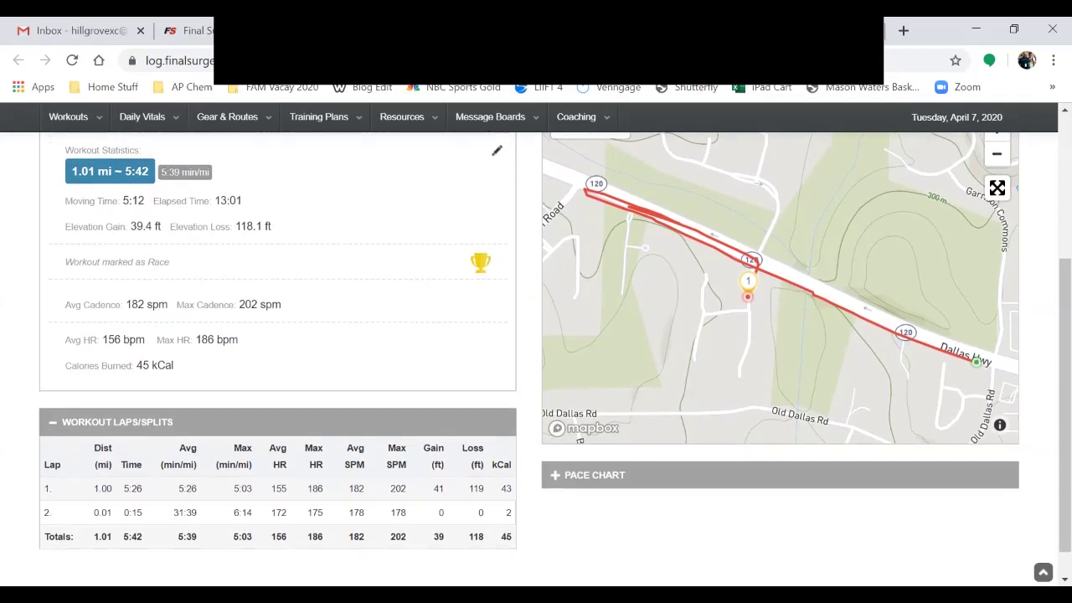
left_click_drag(158, 202, 242, 201)
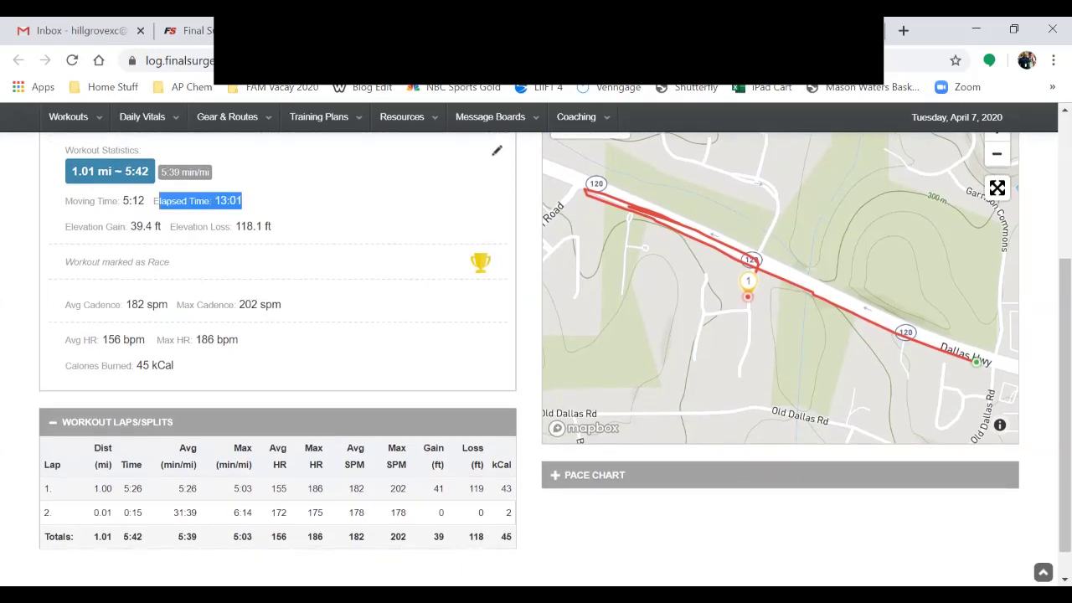
left_click_drag(82, 201, 149, 201)
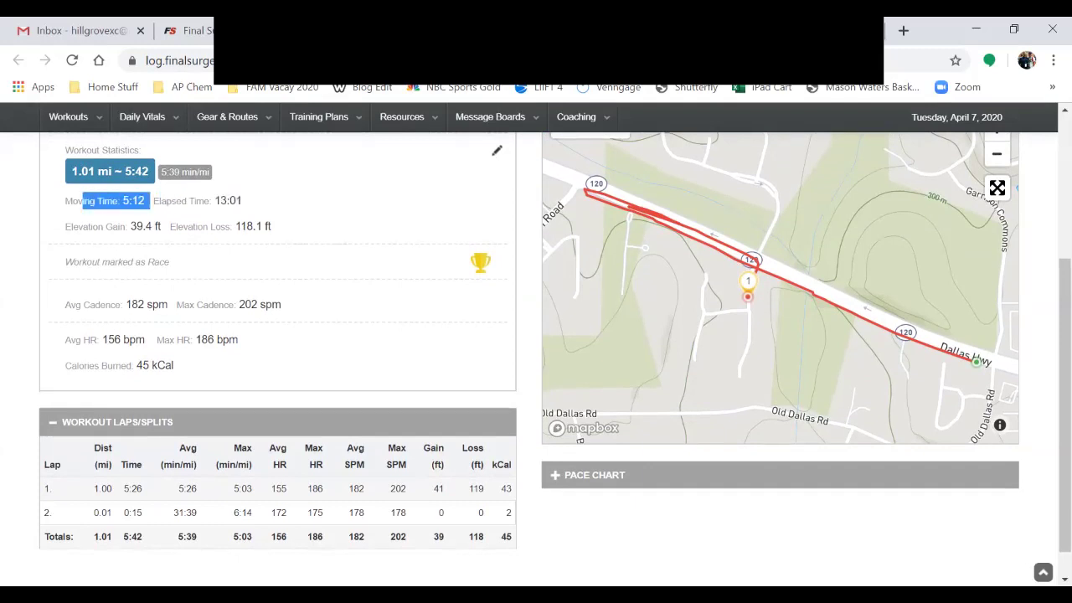
scroll(536, 351, "up", 1)
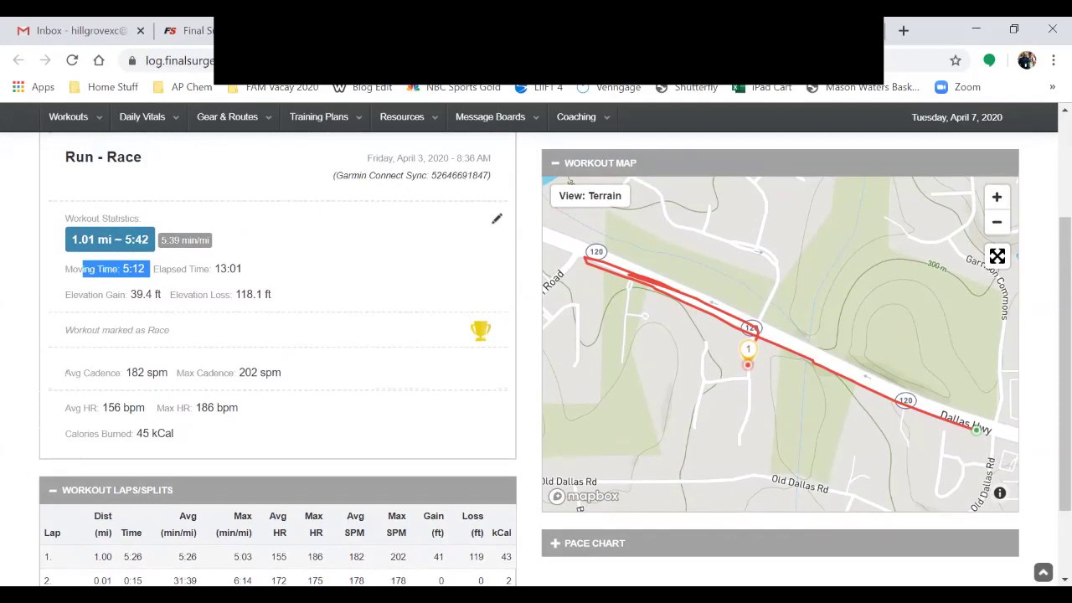
scroll(536, 352, "up", 2)
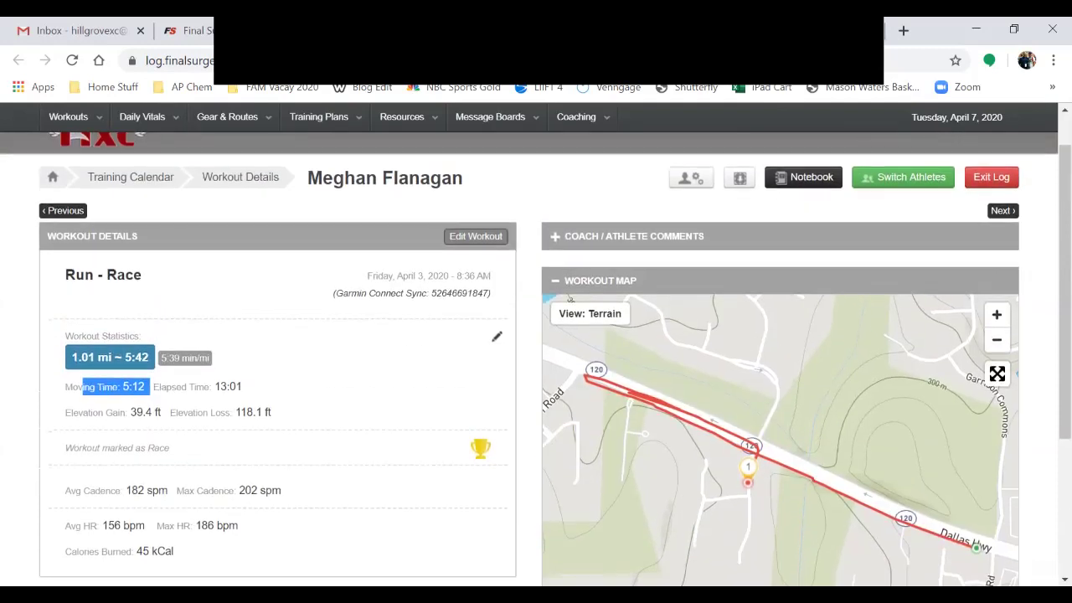
scroll(536, 352, "down", 3)
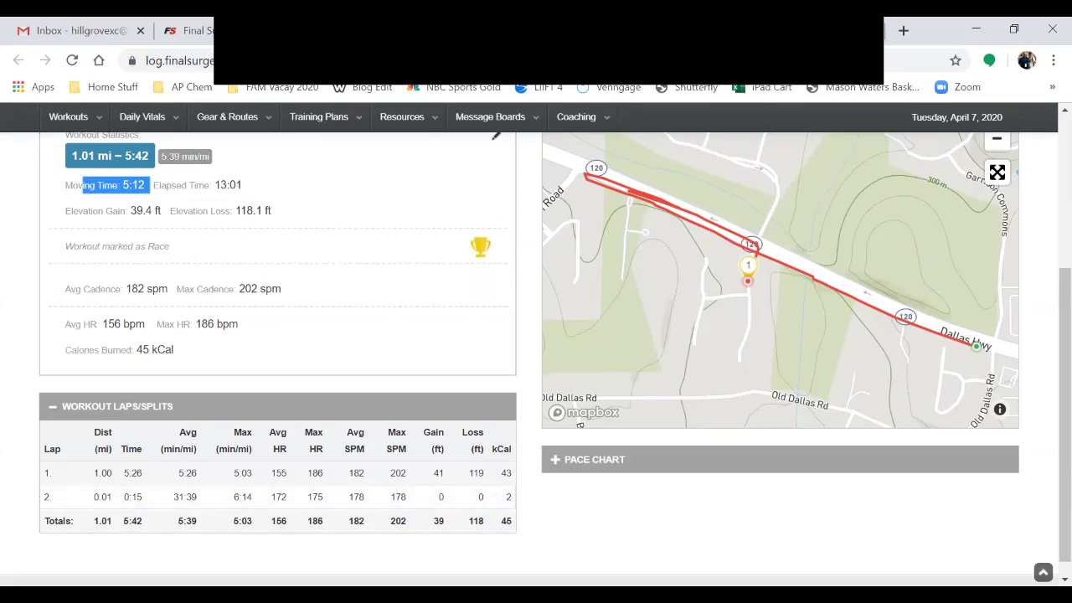
scroll(536, 352, "up", 3)
scroll(536, 352, "down", 2)
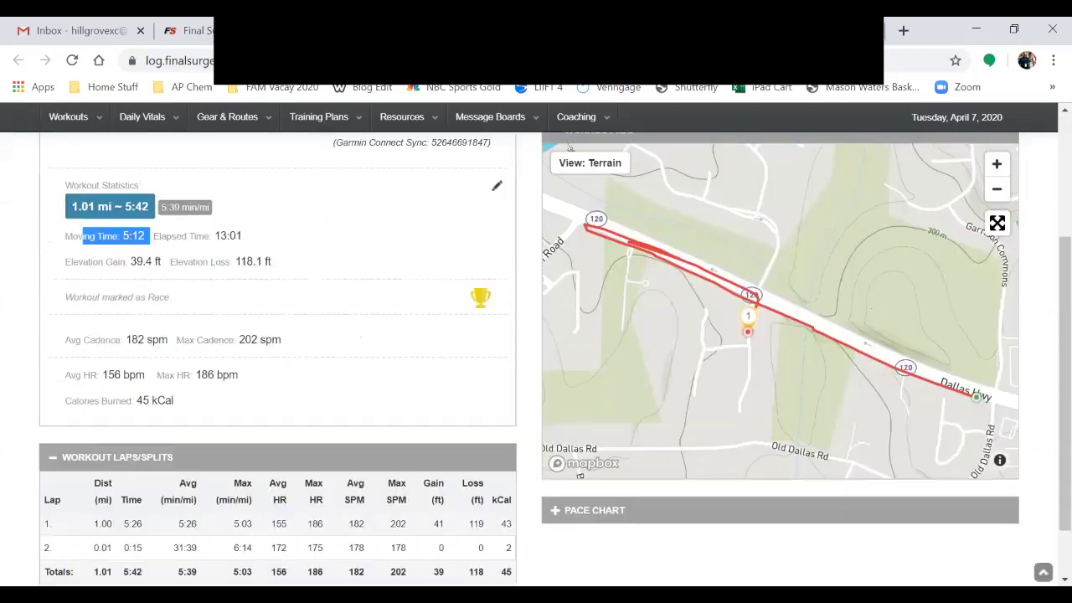
scroll(536, 351, "down", 2)
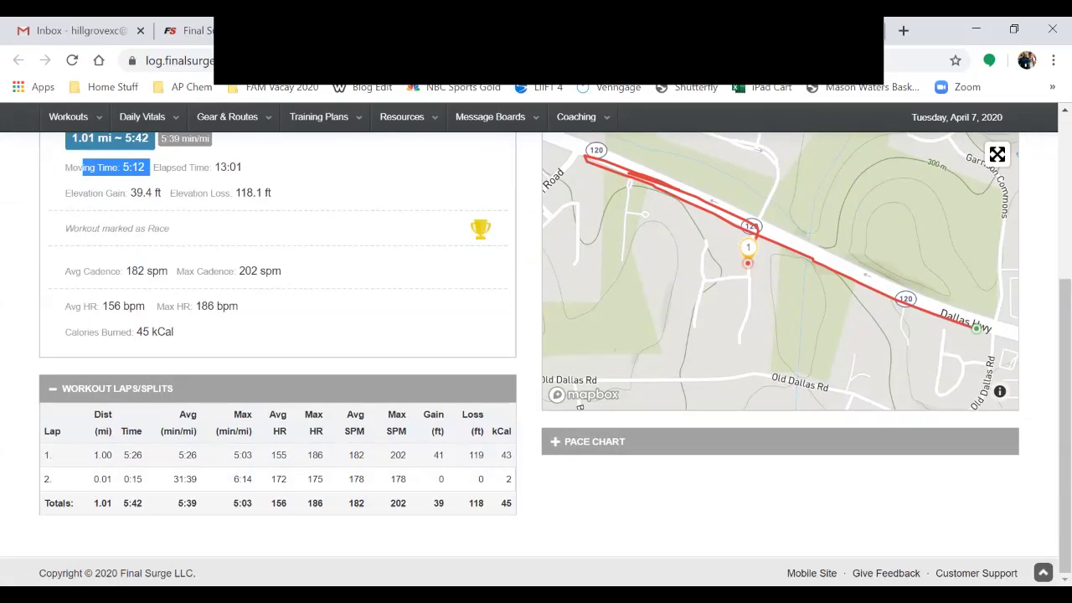
scroll(536, 352, "up", 4)
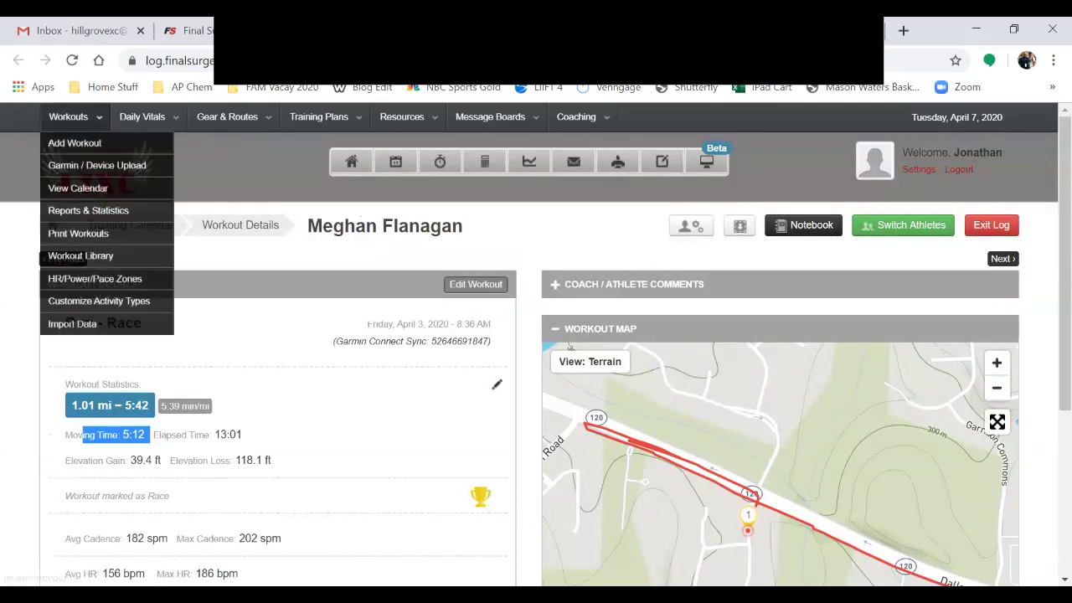
Return to the team workout report and browse the following athletes' logs down to the one with pollen notes.
key("alt+Left")
scroll(536, 360, "down", 10)
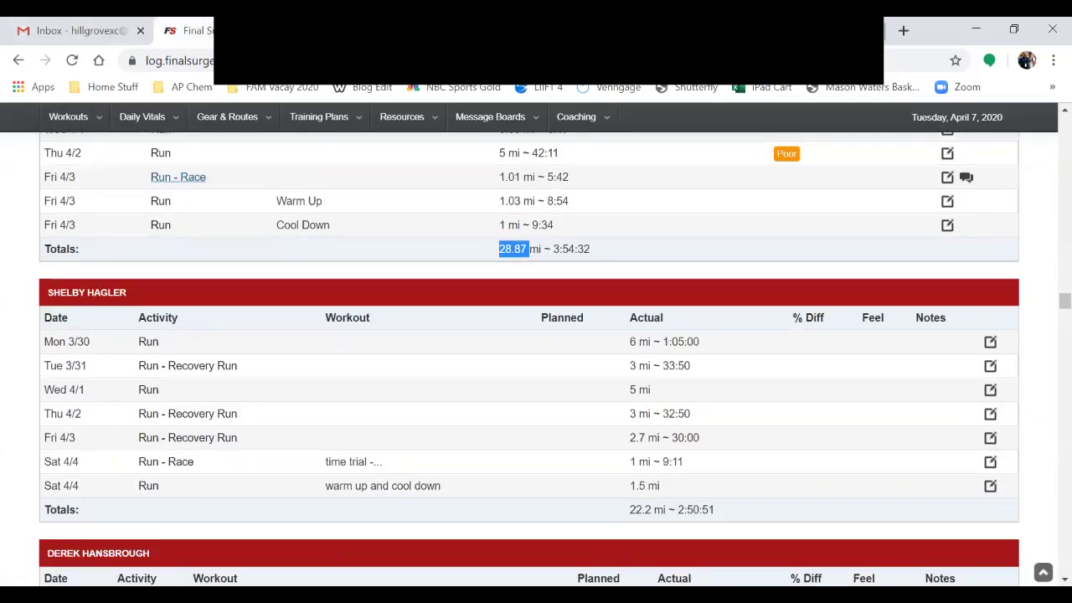
scroll(536, 361, "down", 2)
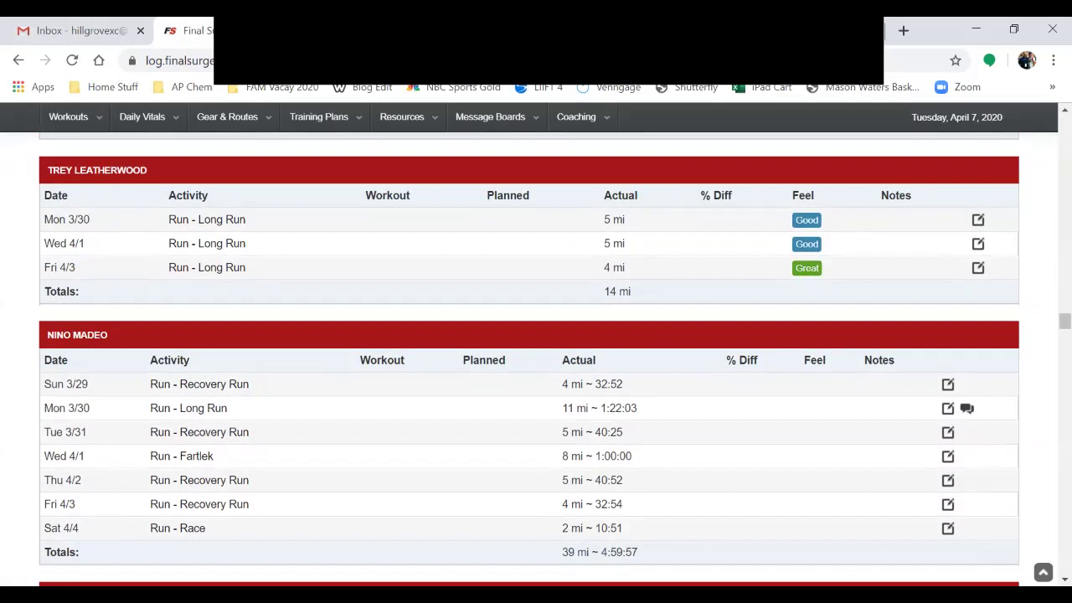
scroll(536, 361, "down", 8)
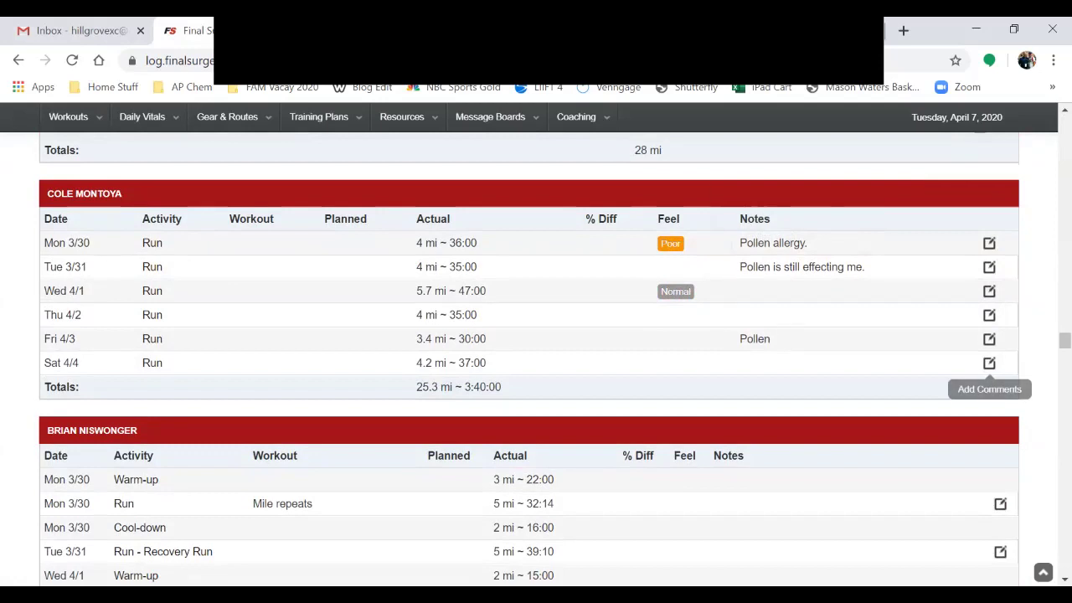
Add the comment "Great job this week! Enjoy your rest!" to the Sat 4/4 run in the log with pollen notes.
left_click(989, 362)
left_click(507, 368)
type("Great ")
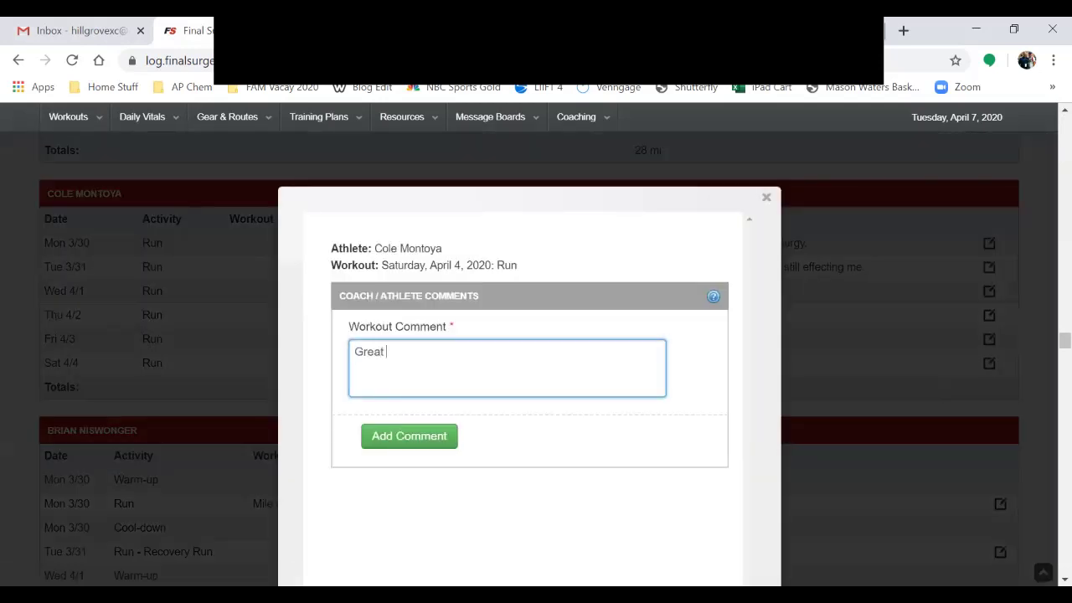
type("job this week! Enj")
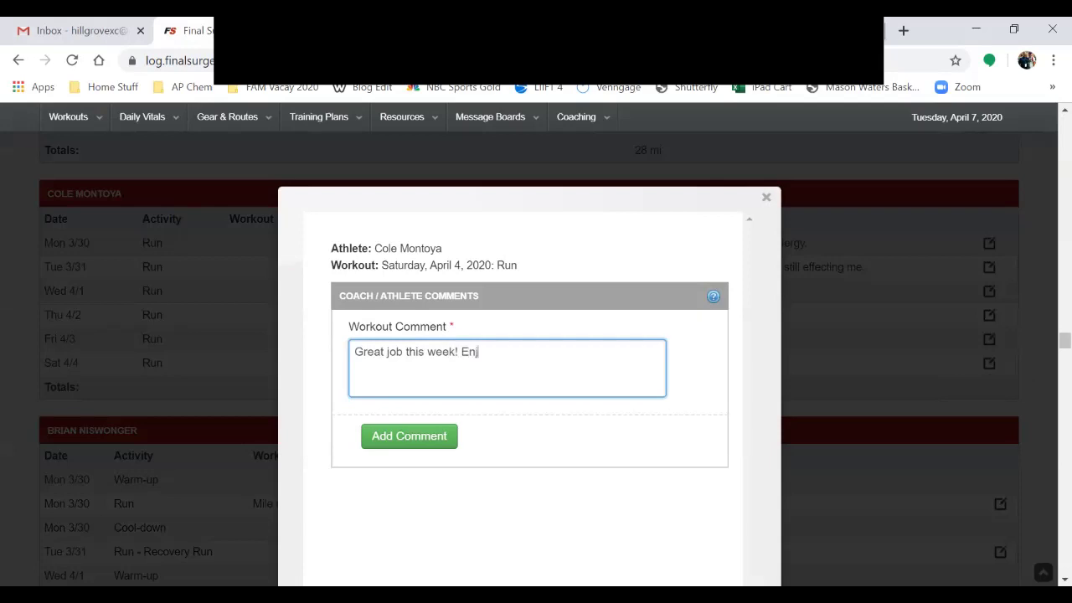
type("oy your rest!")
left_click(406, 436)
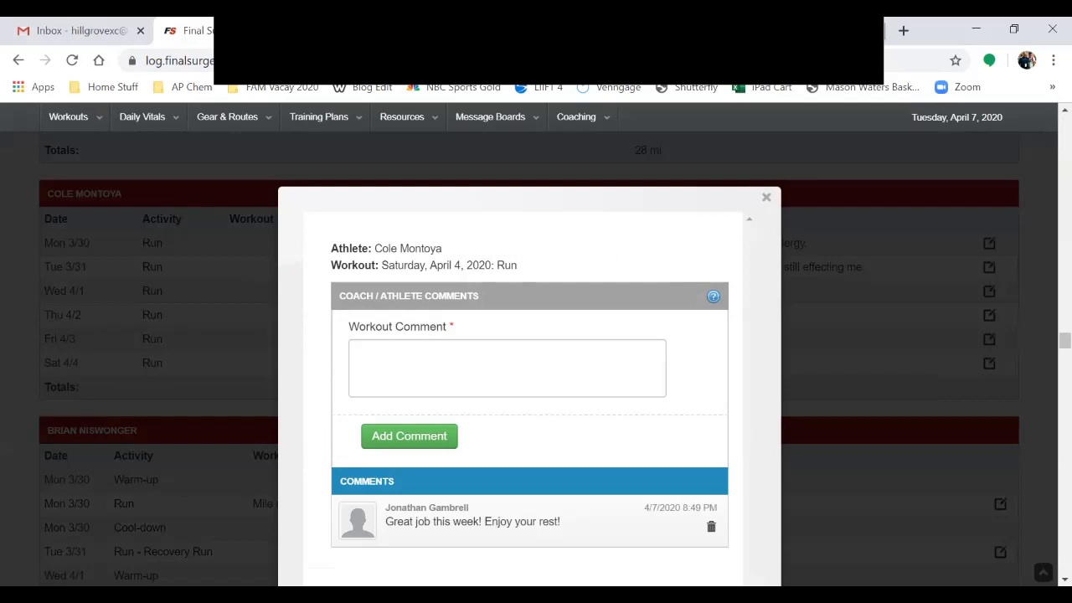
key("Escape")
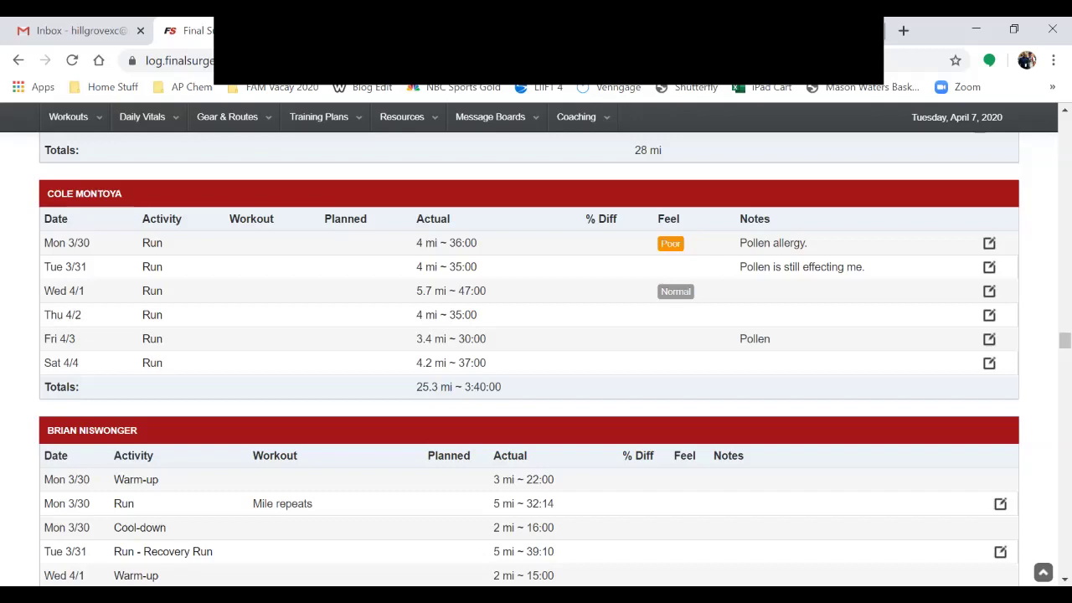
Switch to the Excel workbook's MPW sheet and review the athletes' miles and XT from Week of 3/29 back to Week of 12/1.
scroll(536, 352, "down", 4)
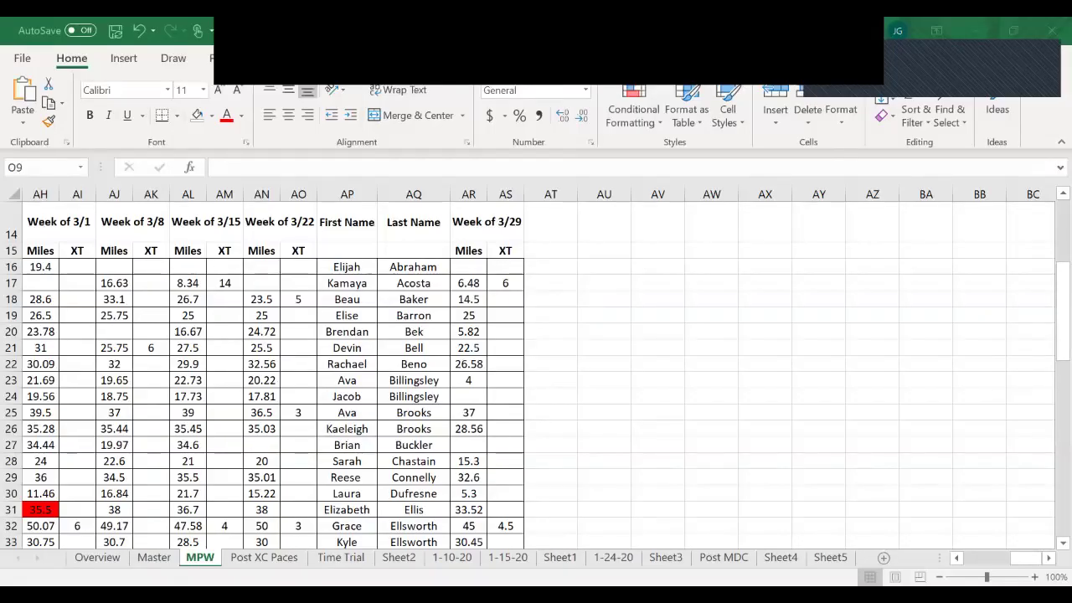
scroll(536, 375, "down", 1)
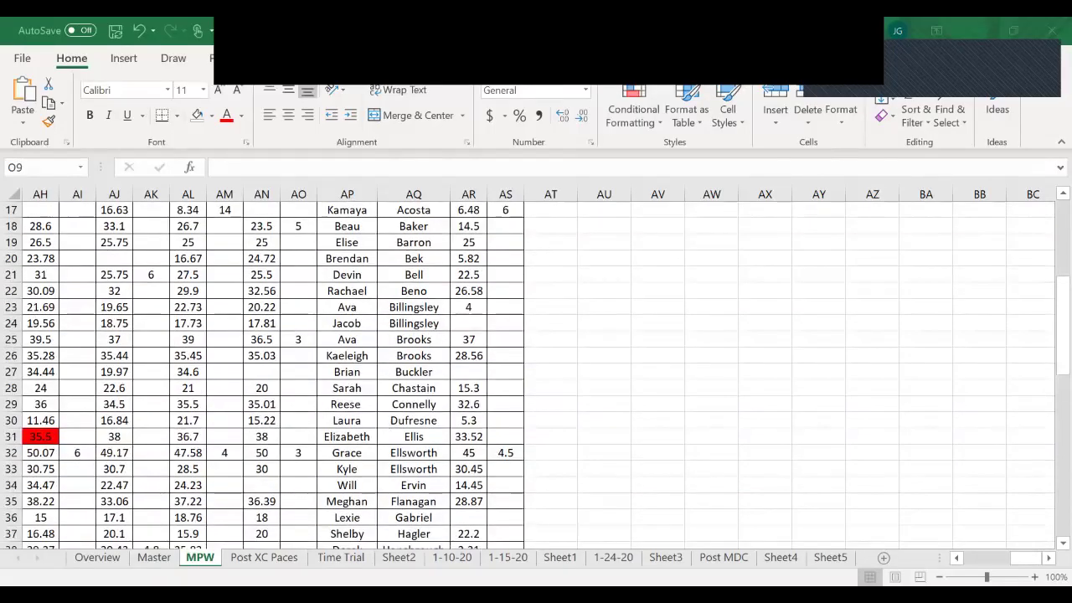
scroll(536, 376, "down", 5)
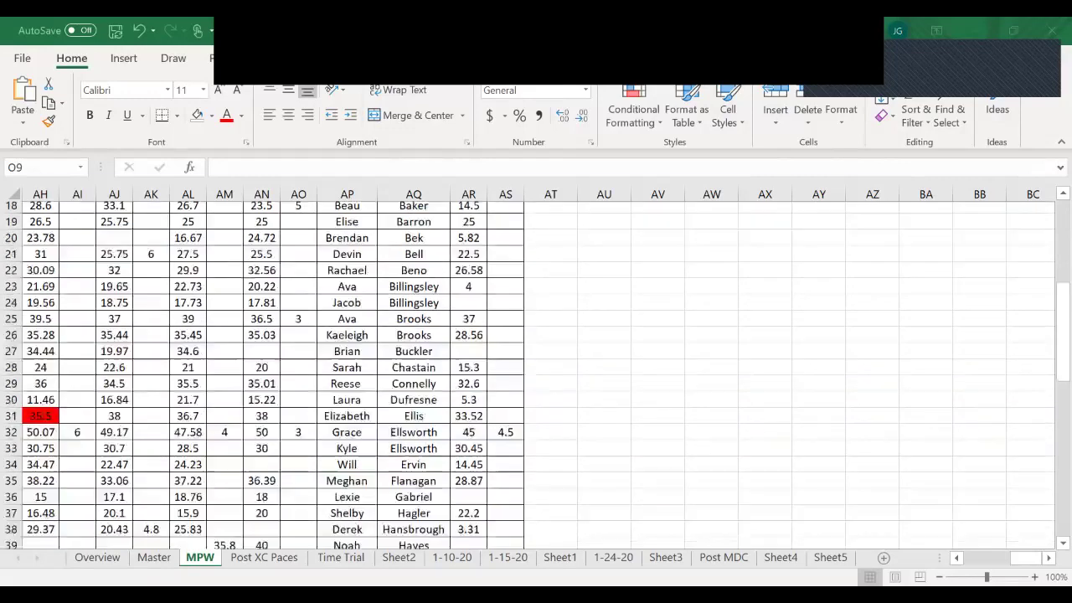
scroll(536, 375, "up", 3)
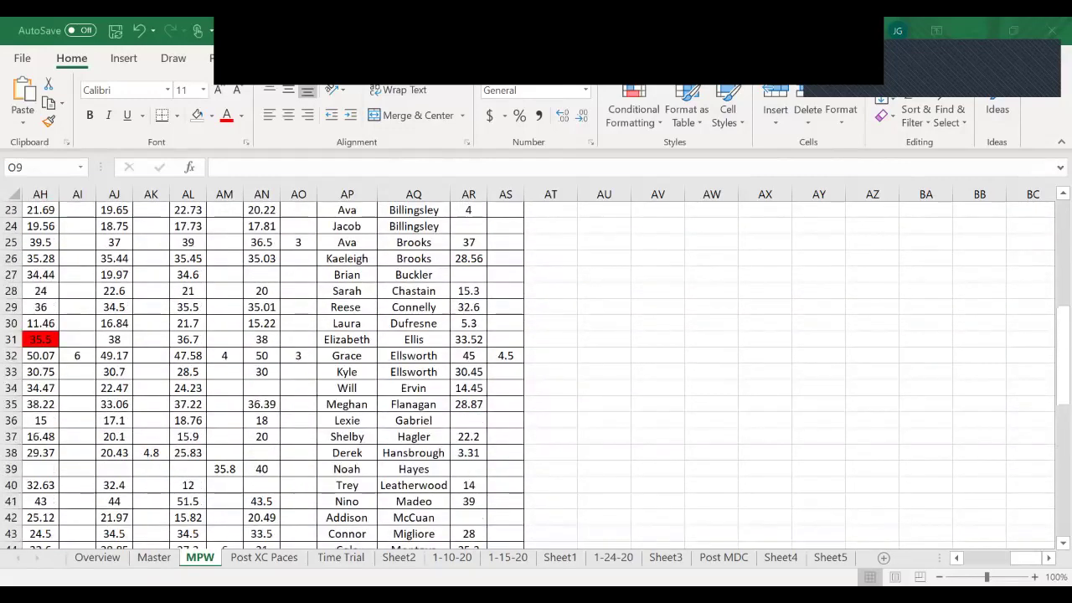
scroll(536, 375, "up", 4)
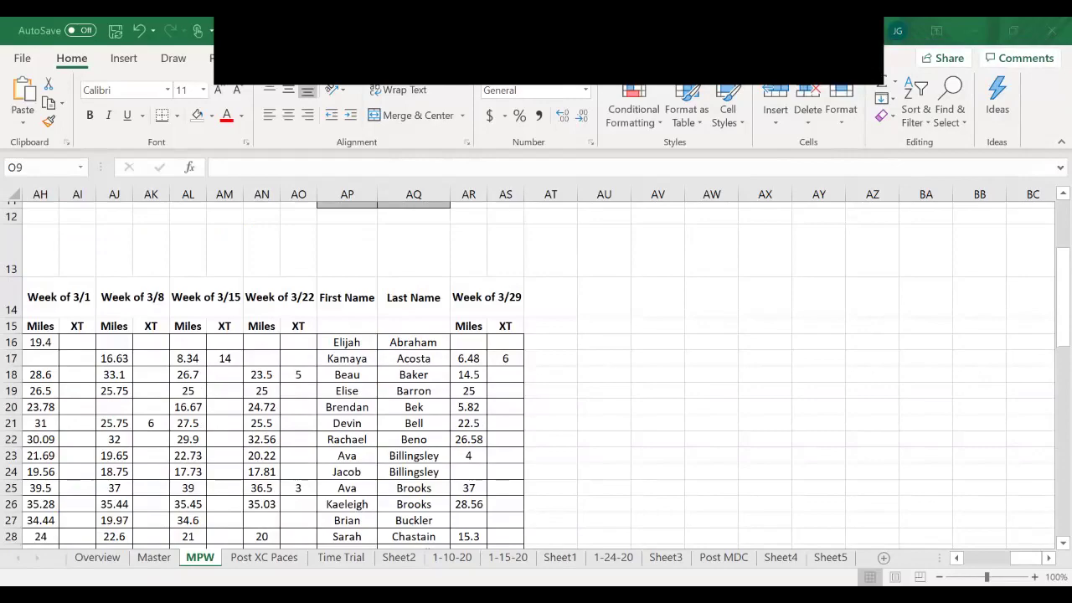
scroll(536, 376, "left", 10)
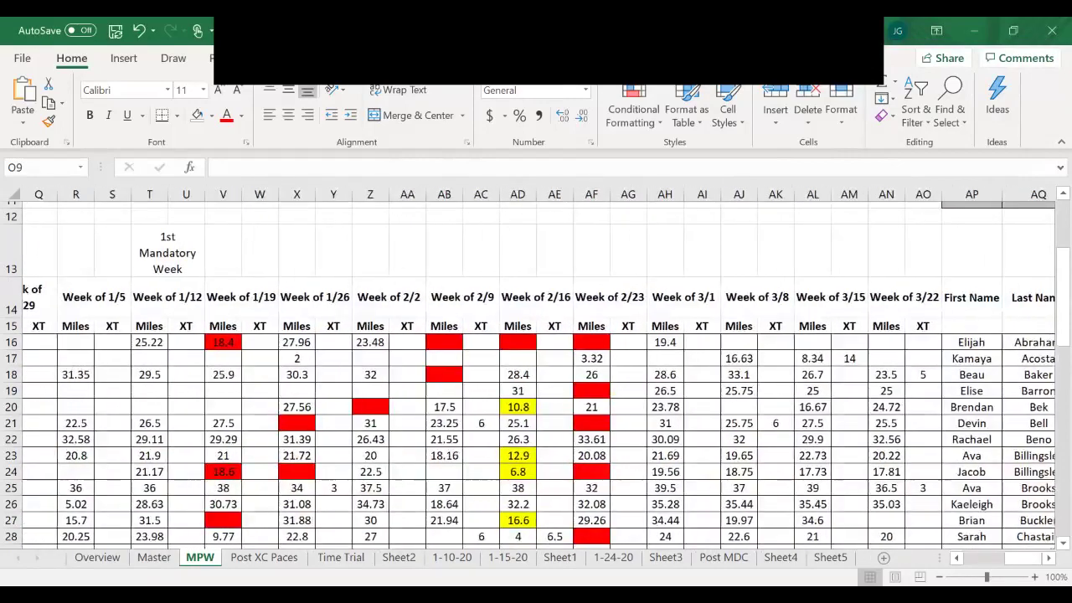
scroll(536, 375, "down", 1)
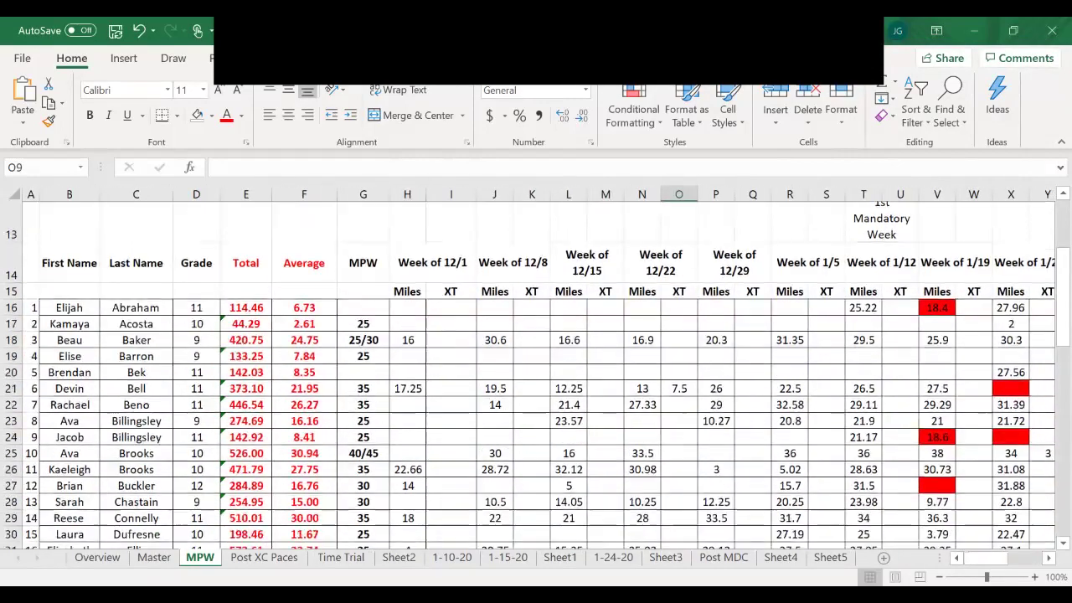
Highlight column G from the MPW header down and review the athletes' assigned weekly mileage.
left_click(362, 222)
key("ctrl+shift+Down")
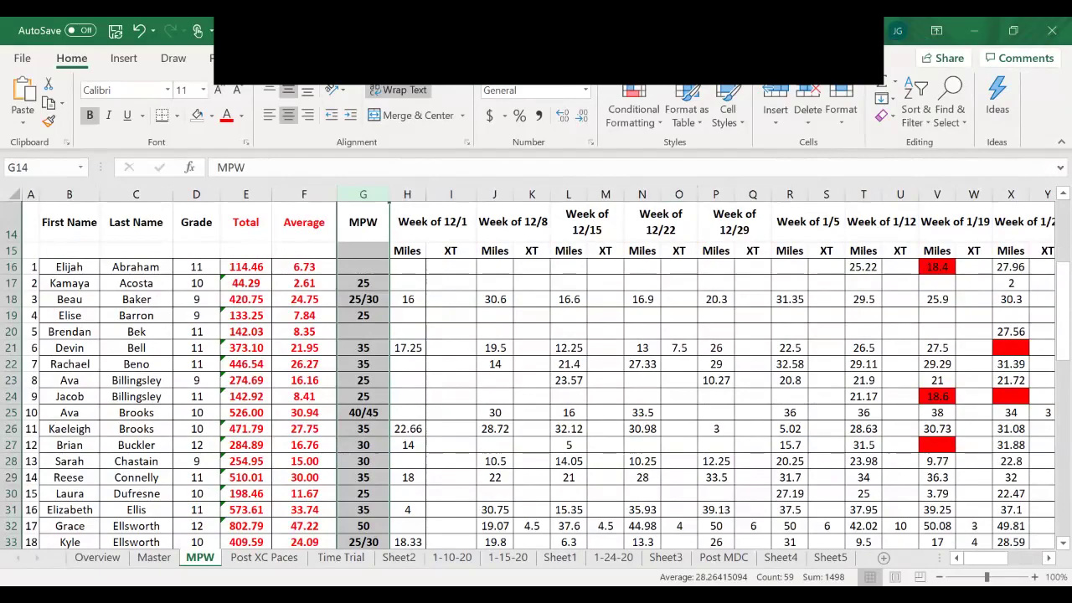
scroll(531, 375, "down", 1)
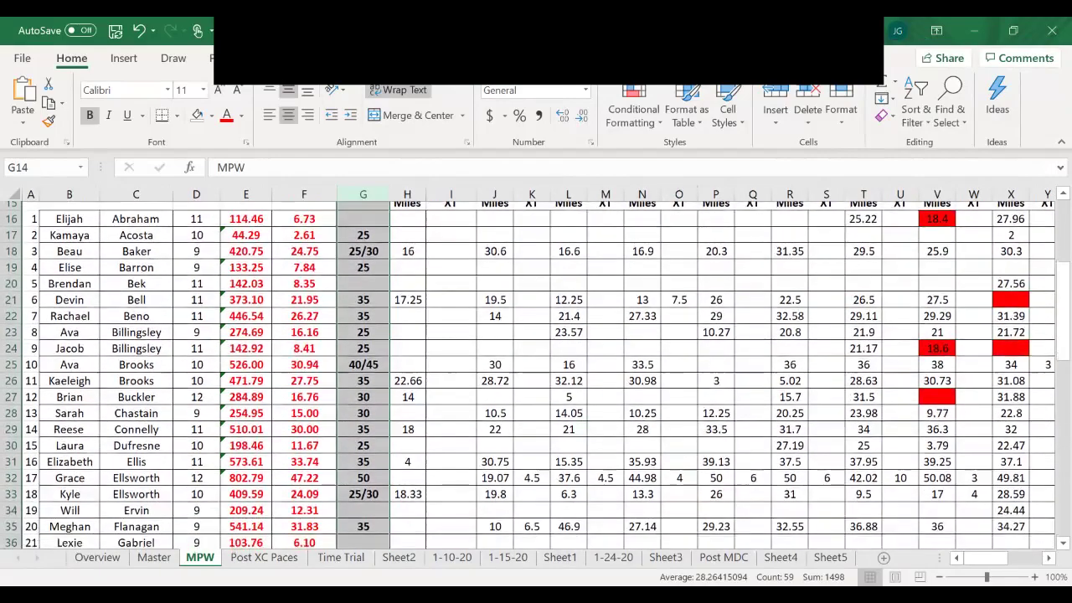
scroll(537, 375, "down", 2)
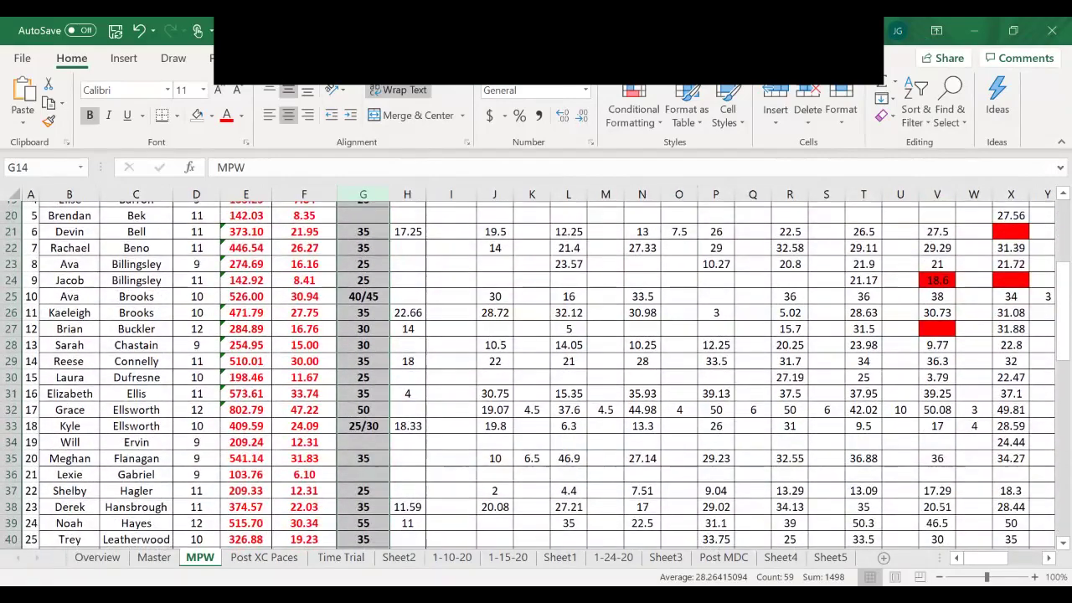
scroll(536, 375, "down", 1)
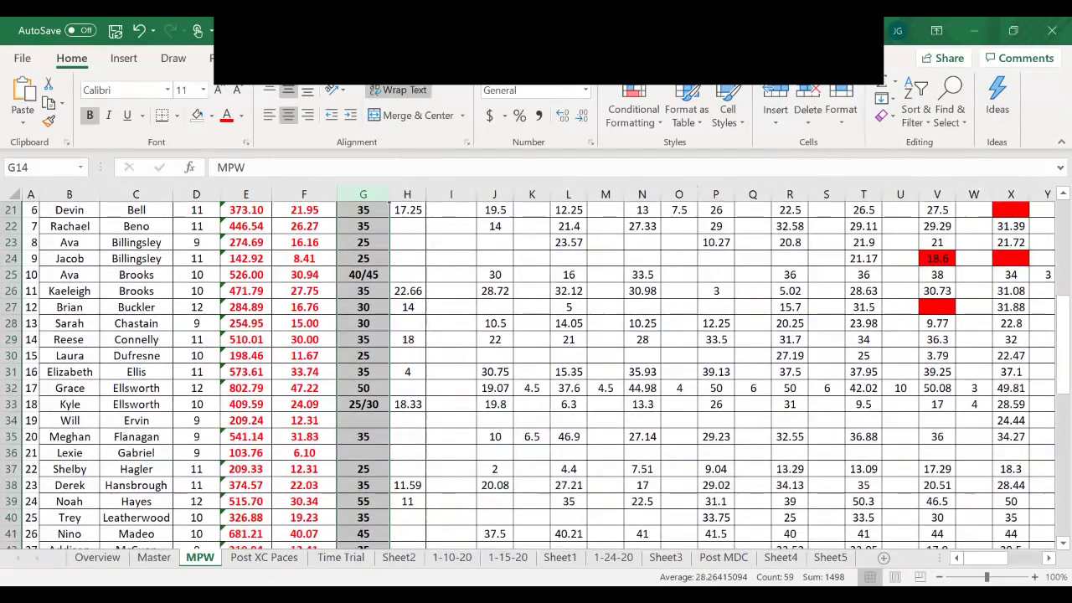
Highlight B29:G29 and compare that athlete's assigned 35 MPW with the miles logged each week.
left_click_drag(68, 340, 363, 339)
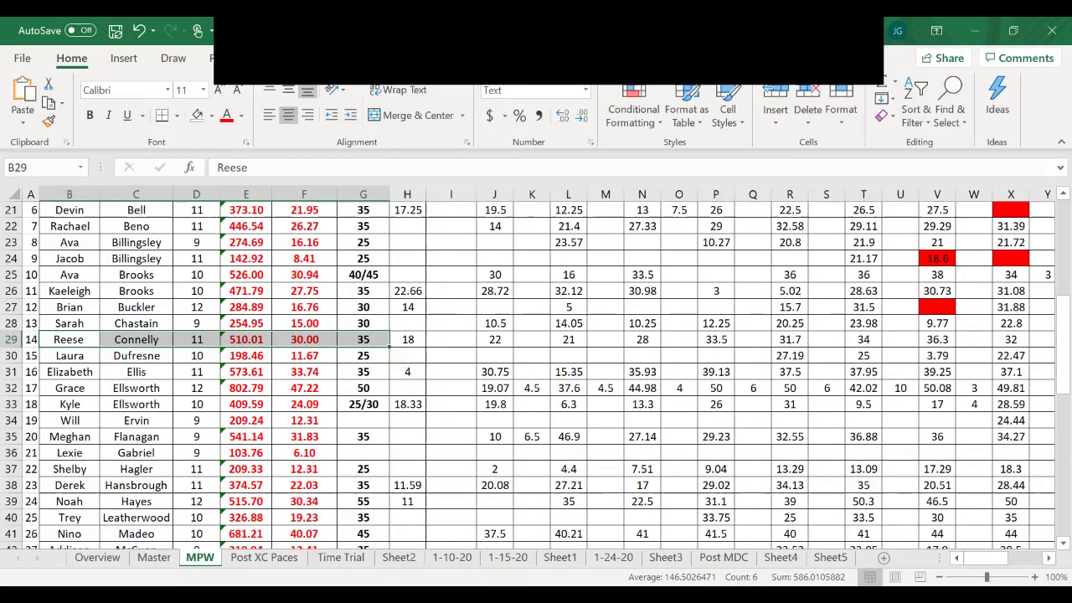
scroll(536, 369, "right", 5)
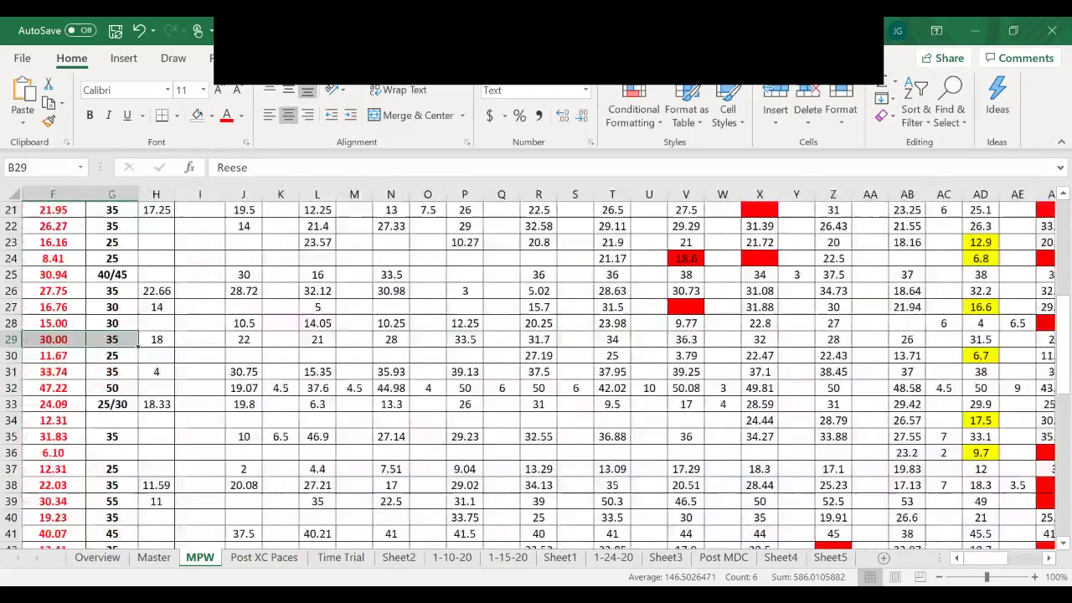
scroll(536, 368, "right", 5)
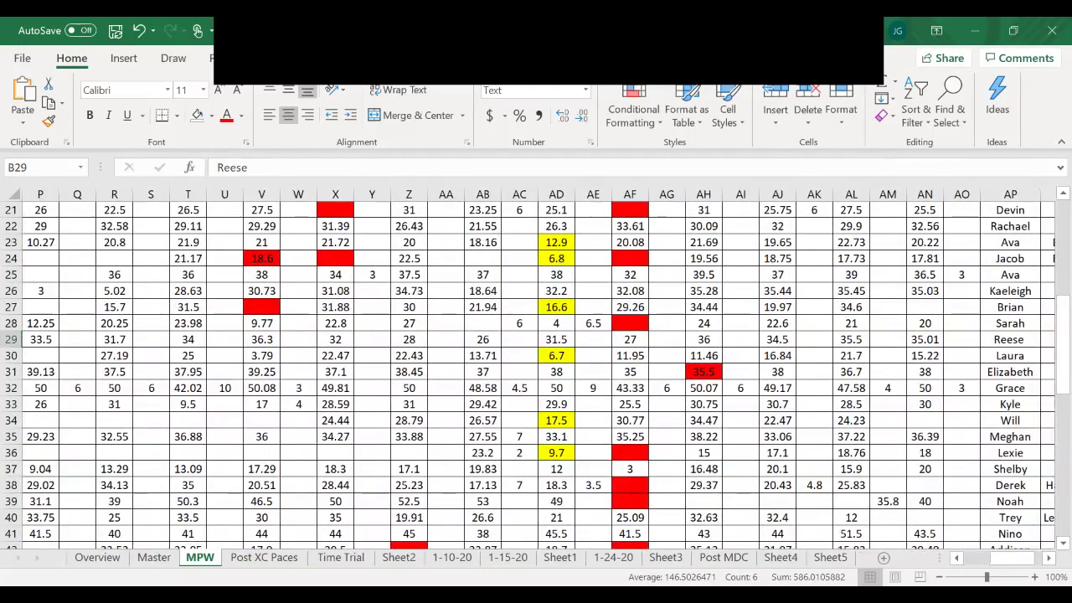
scroll(536, 369, "left", 8)
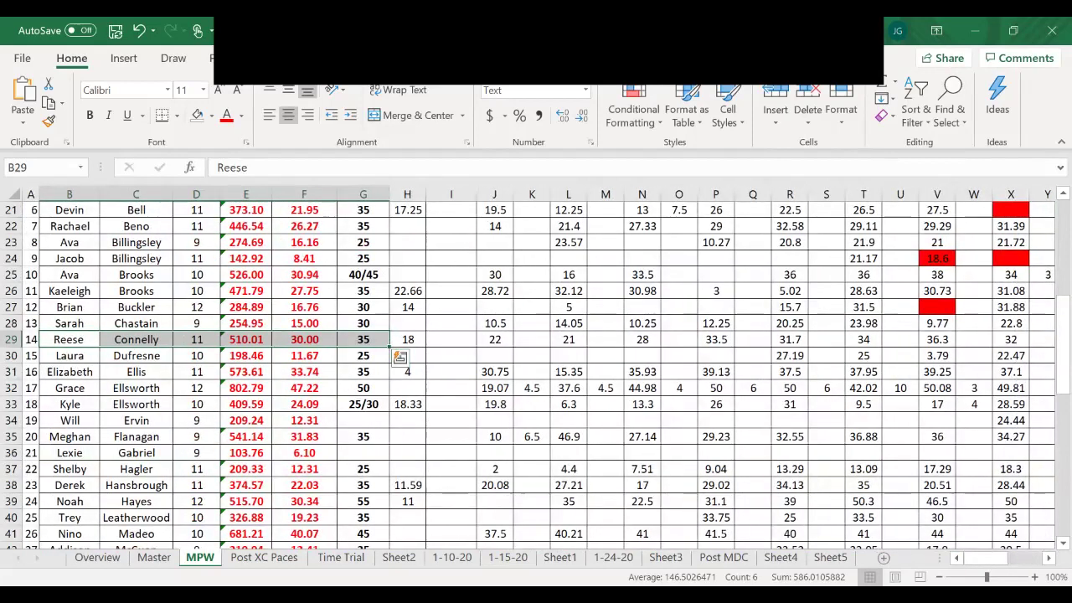
Highlight the 40 MPW row in the daily mileage plan above the athlete table.
scroll(537, 368, "up", 7)
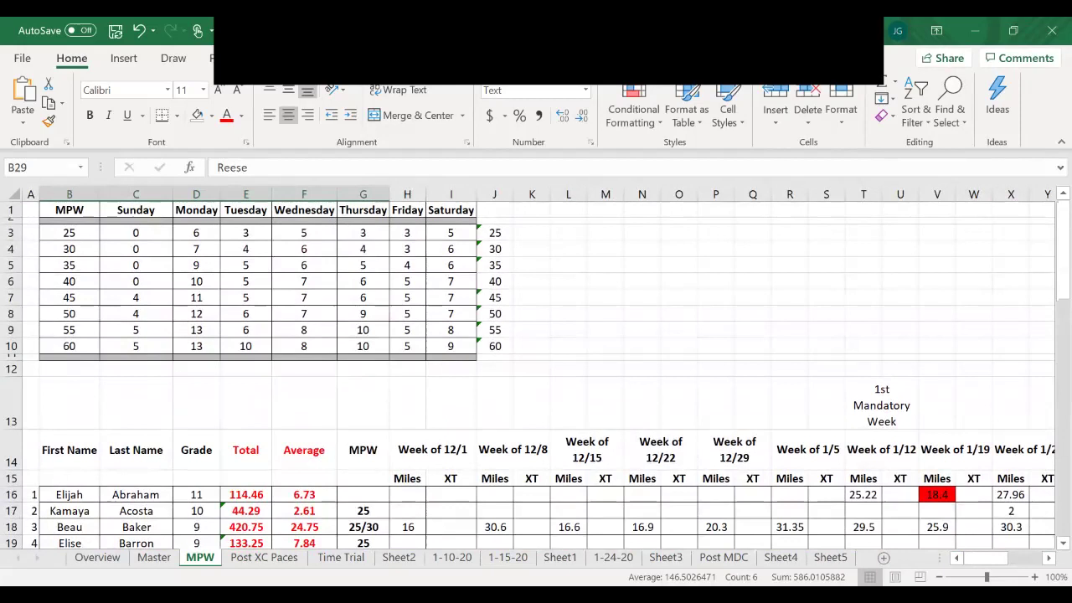
left_click(11, 282)
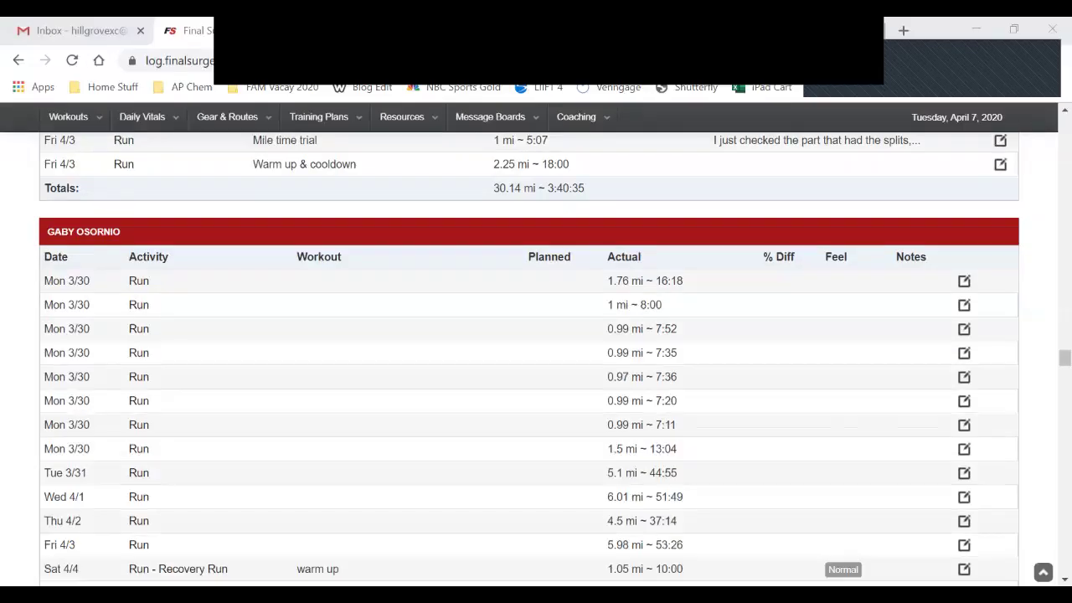
Switch back to the Final Surge report and examine the log with many short Mon 3/30 runs and a corona time trial.
scroll(529, 358, "down", 1)
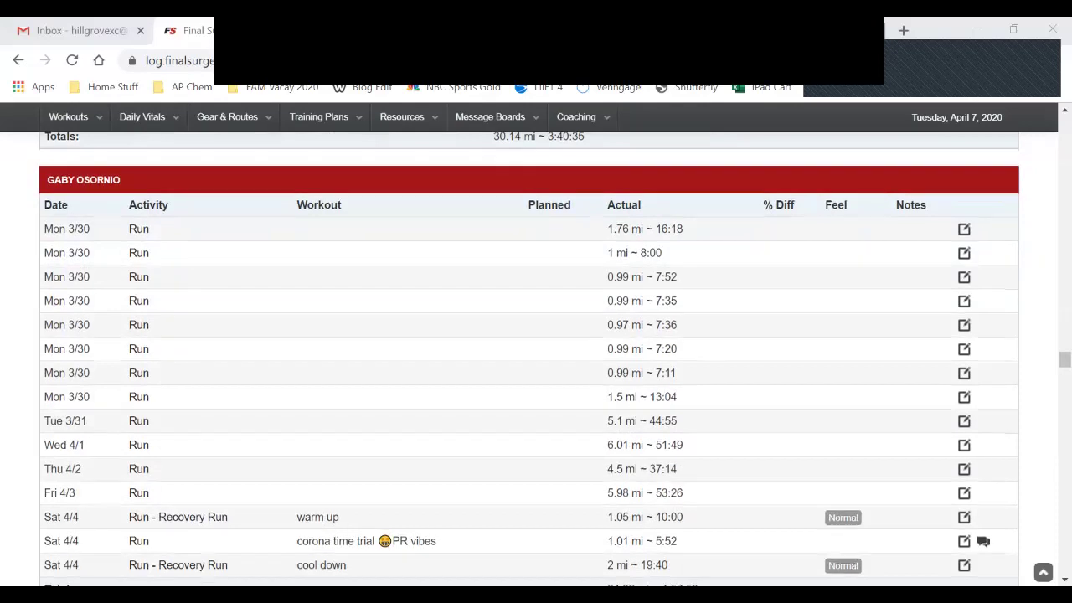
scroll(530, 359, "down", 2)
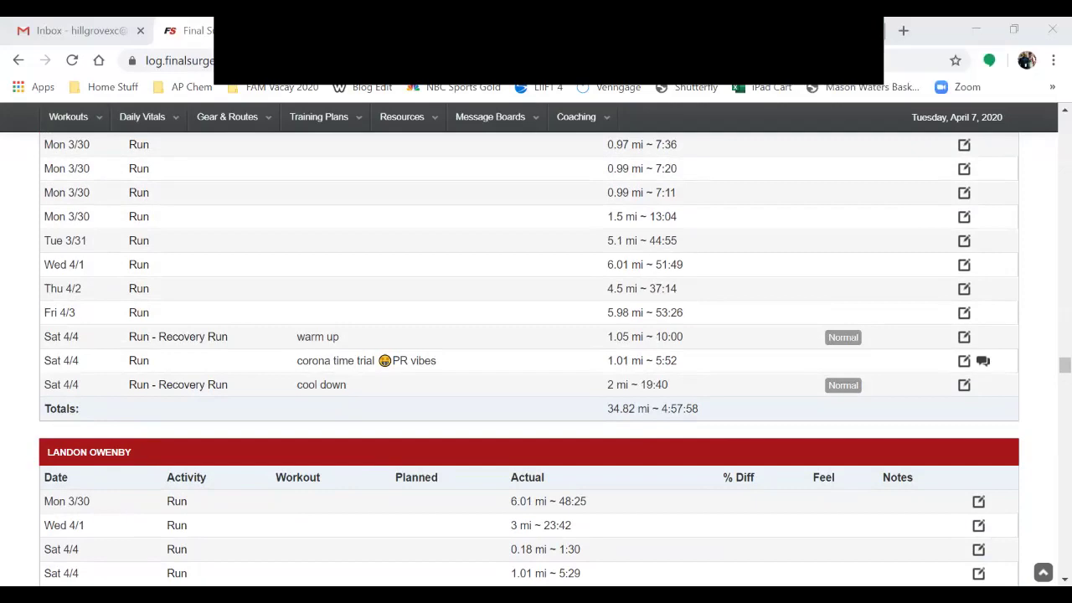
Open the Distance Track 2019 team calendar from the team calendars in the coaching dashboard.
scroll(536, 352, "down", 15)
scroll(536, 352, "up", 20)
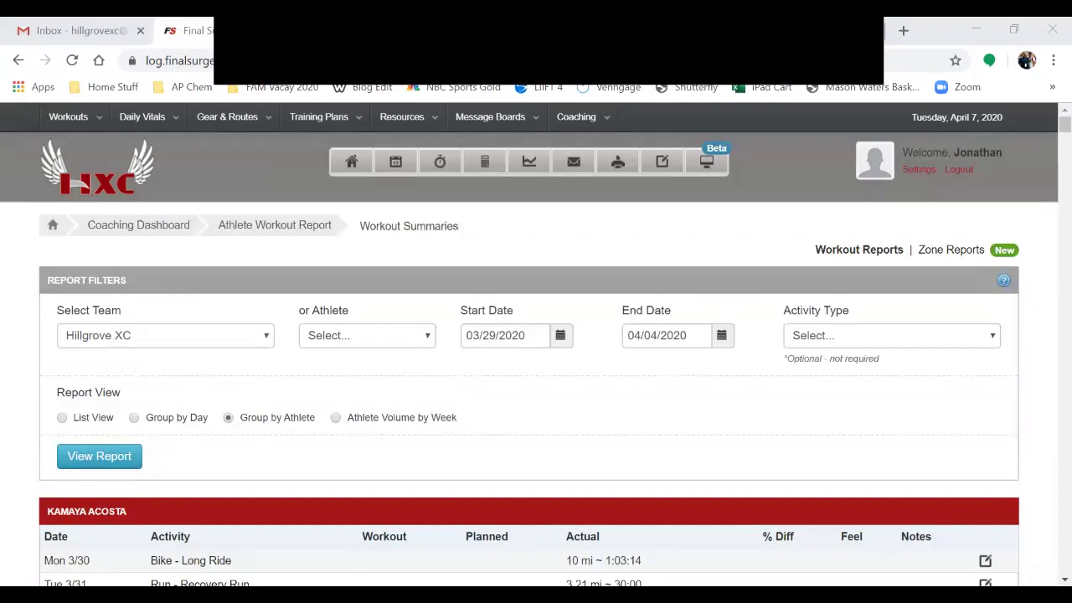
scroll(536, 351, "down", 2)
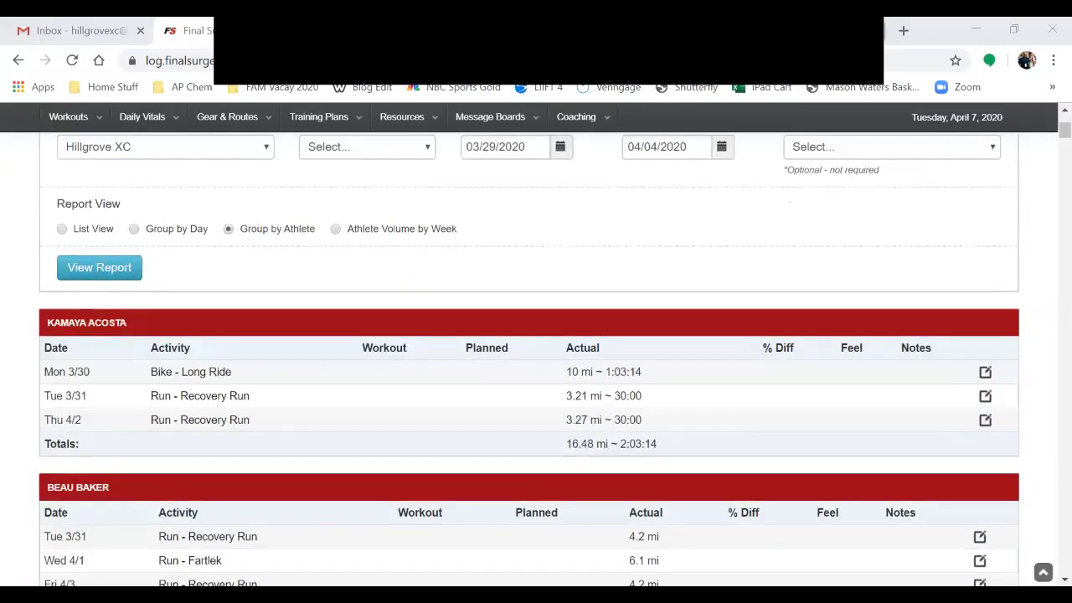
scroll(536, 352, "up", 2)
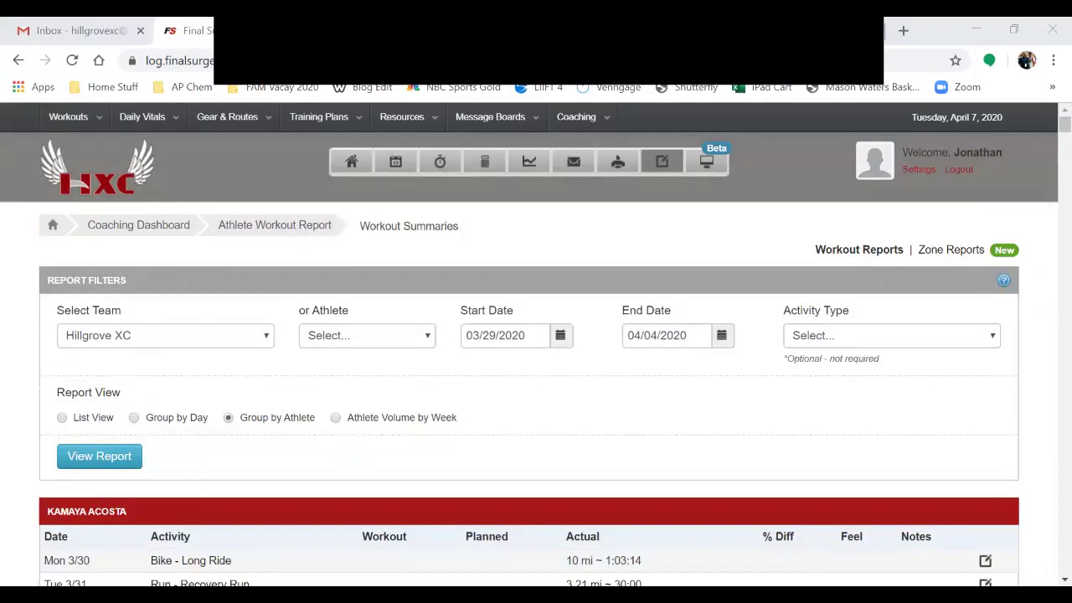
left_click(706, 161)
scroll(536, 352, "down", 1)
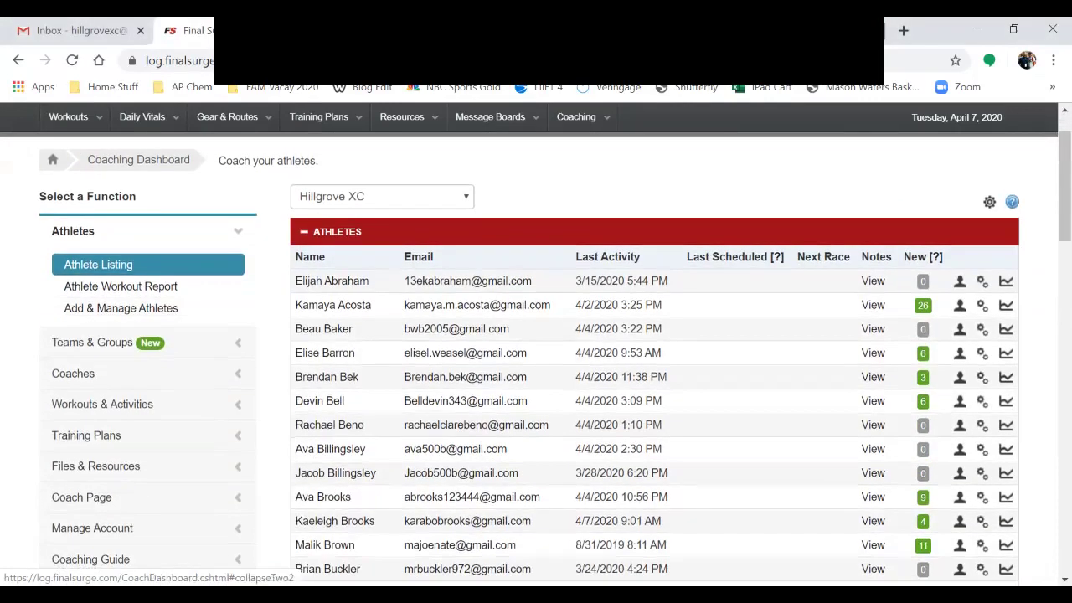
left_click(101, 341)
scroll(126, 338, "down", 1)
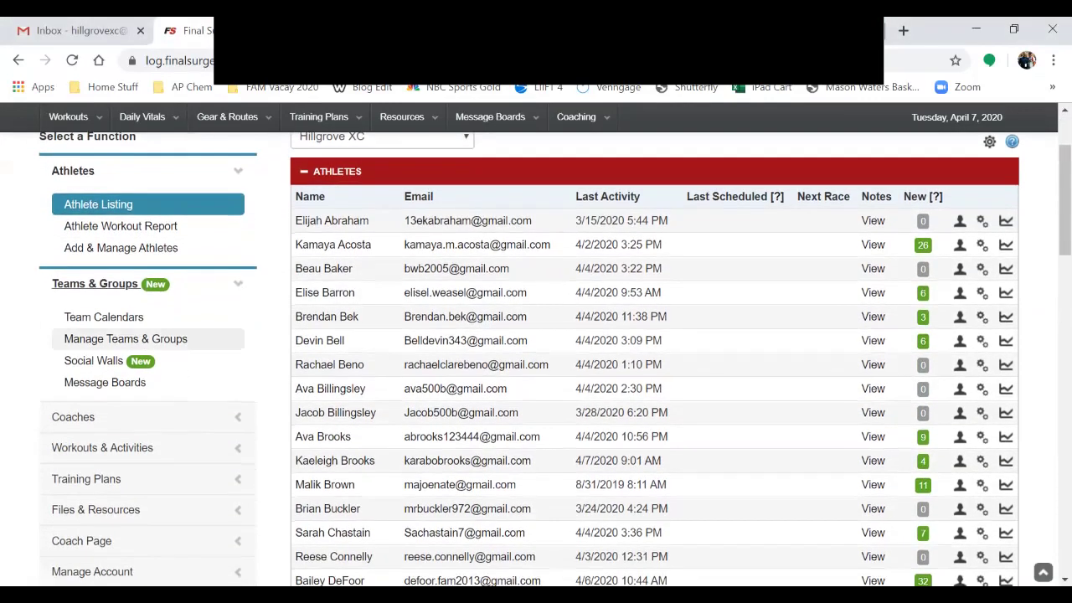
left_click(104, 316)
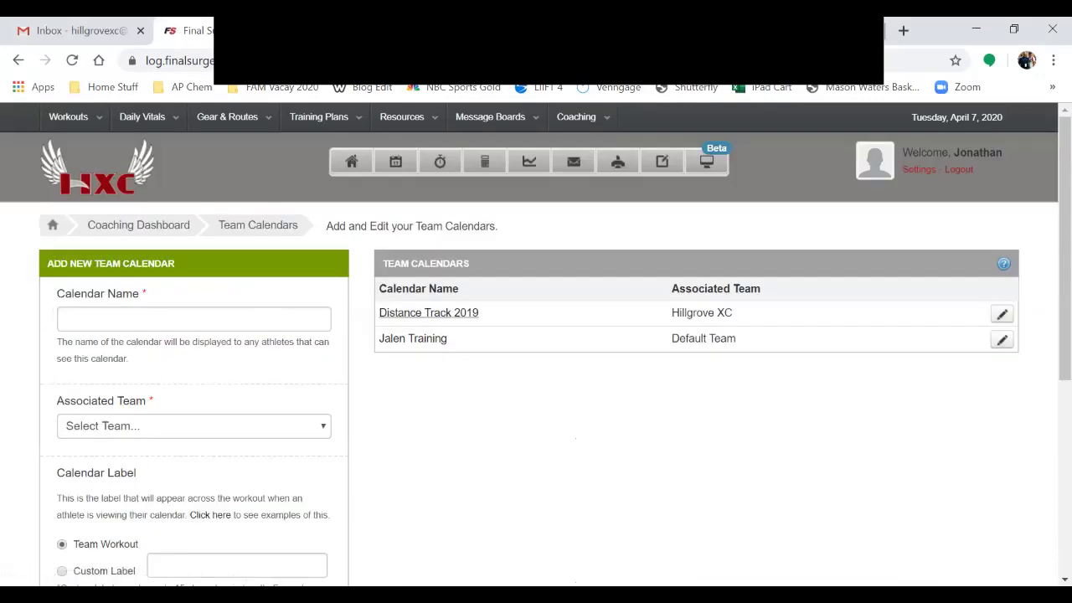
left_click(429, 312)
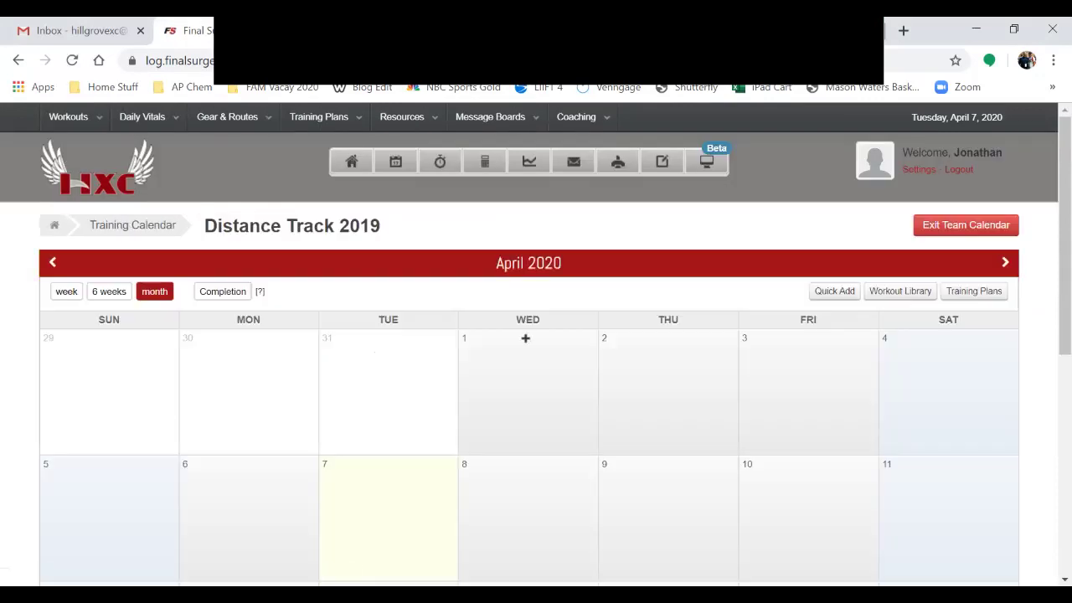
Show the workout library beside the April 2020 calendar and filter it to Run workouts.
scroll(388, 304, "down", 4)
scroll(385, 376, "up", 3)
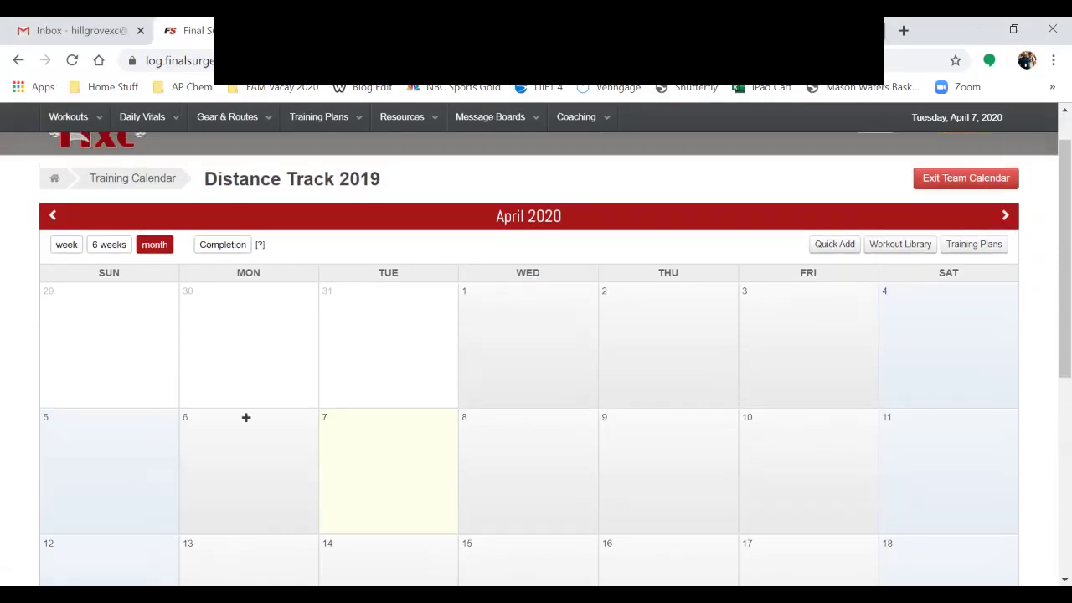
scroll(247, 416, "down", 1)
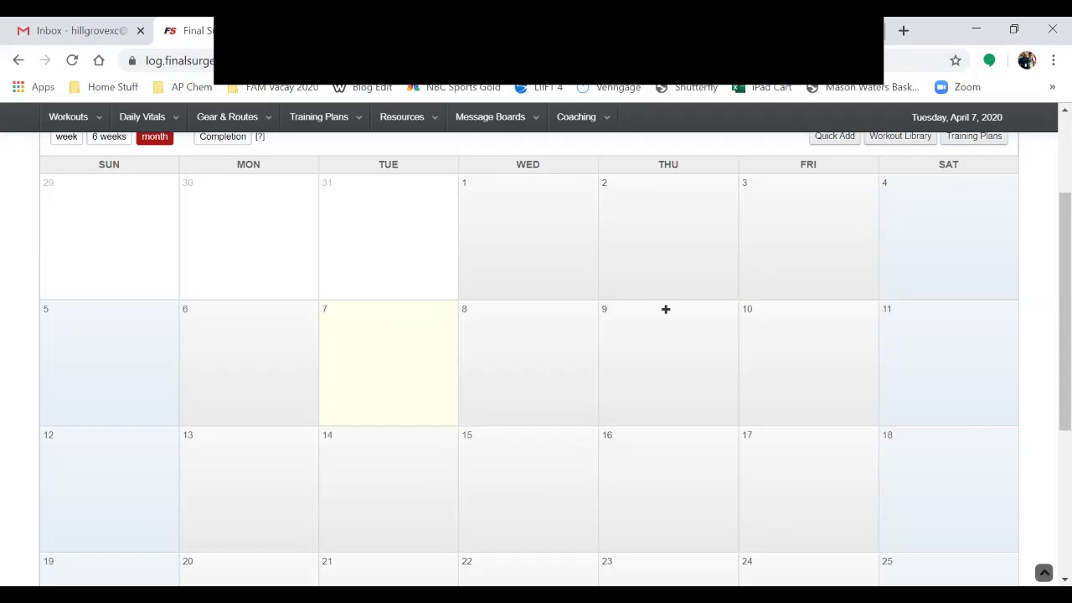
scroll(666, 309, "up", 1)
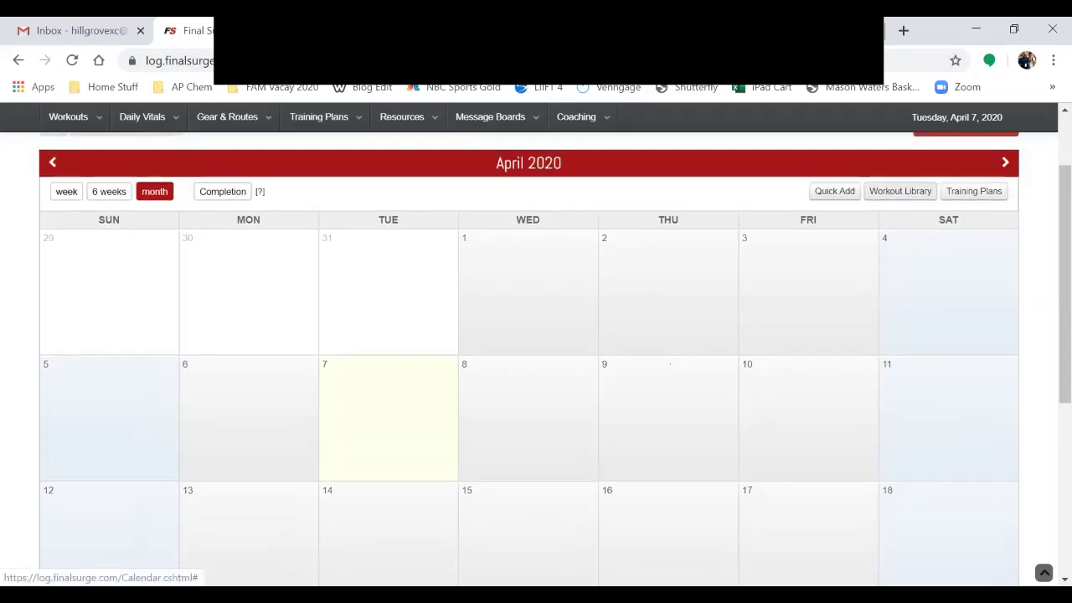
left_click(900, 189)
left_click(194, 319)
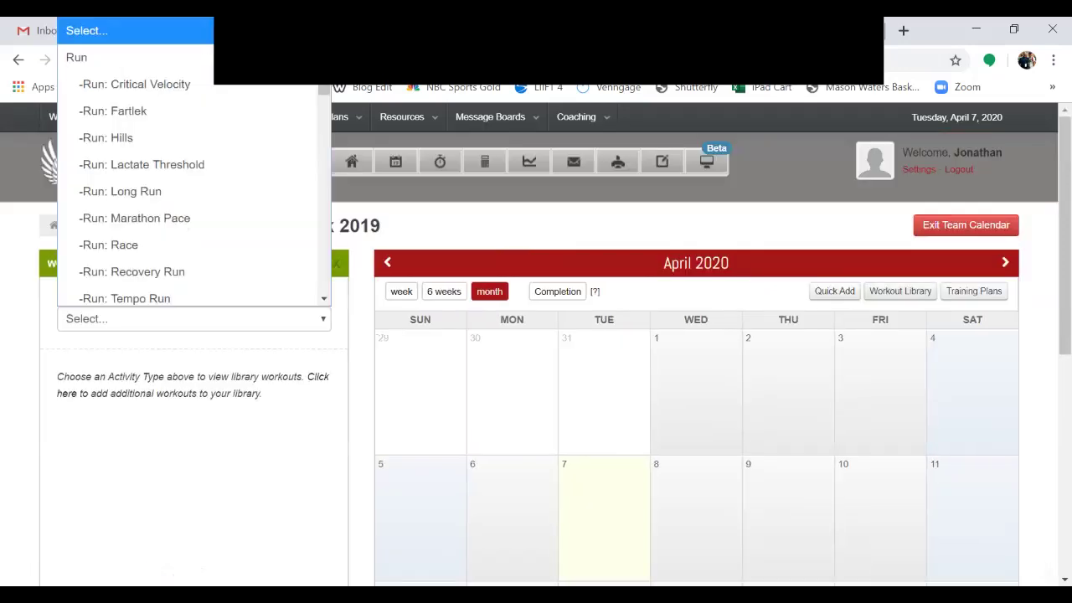
key("Return")
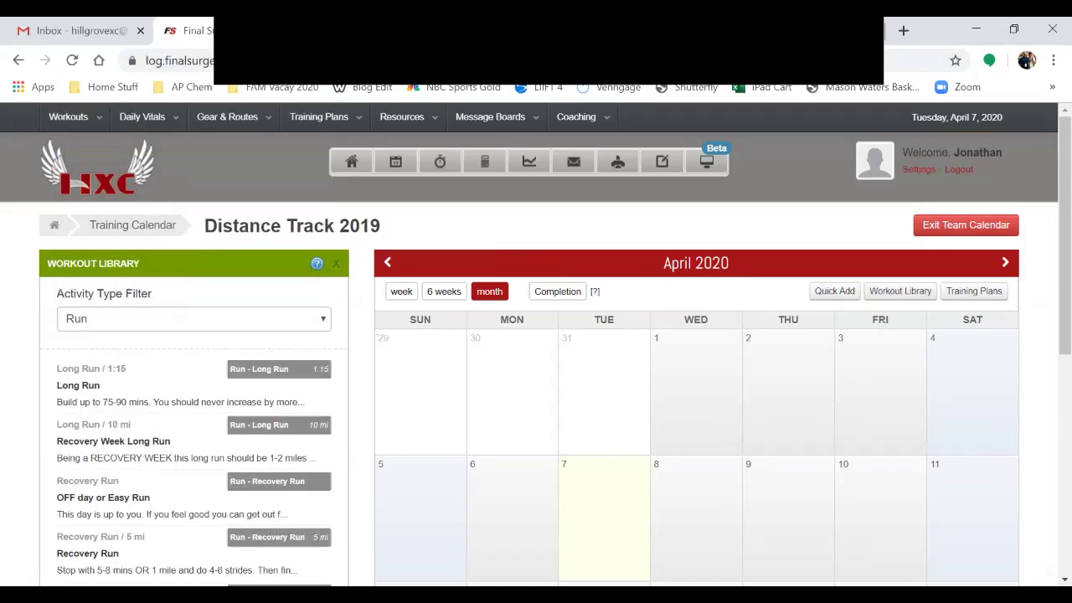
scroll(556, 358, "down", 2)
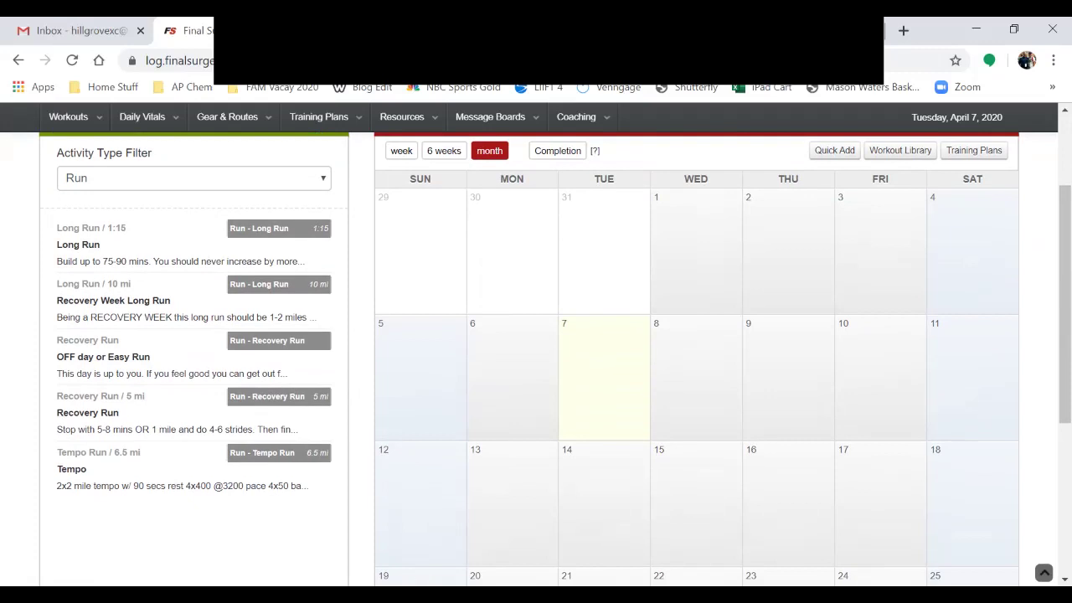
left_click(87, 412)
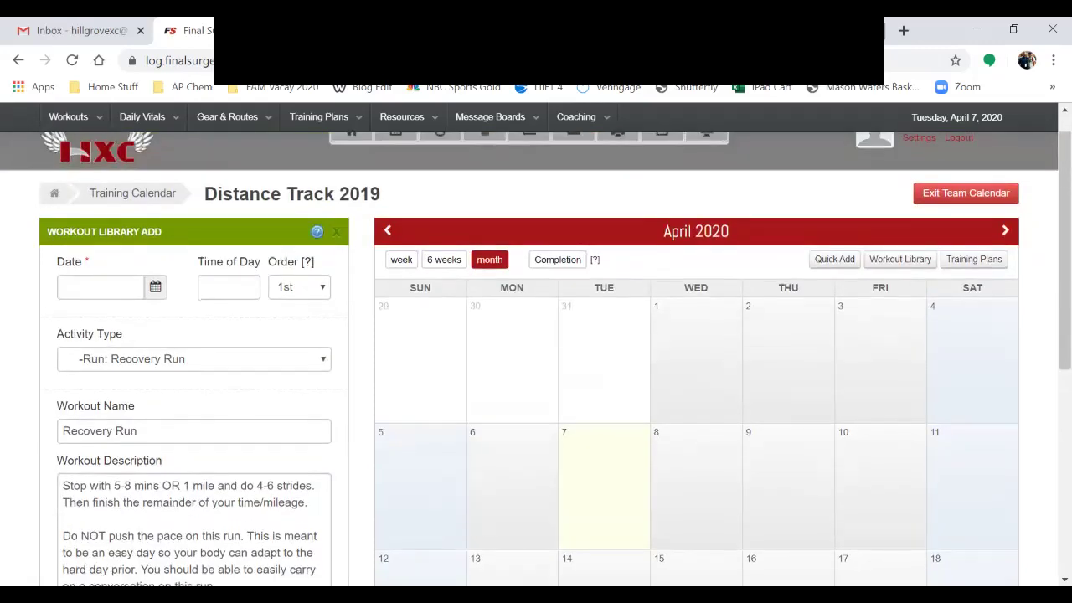
scroll(536, 360, "down", 3)
left_click(178, 498)
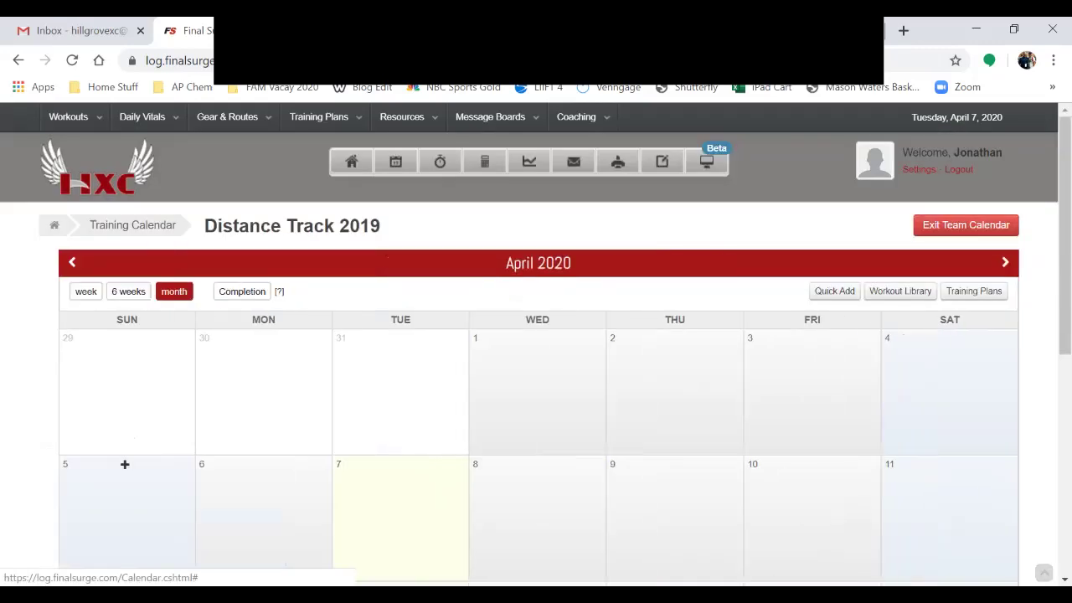
left_click(901, 290)
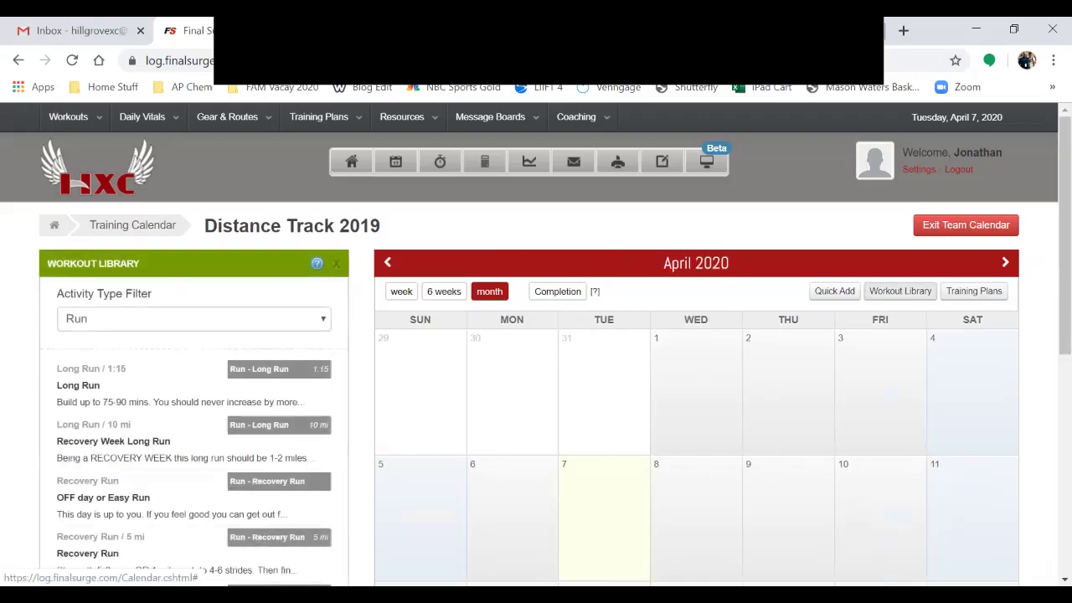
scroll(901, 291, "down", 2)
scroll(536, 360, "up", 1)
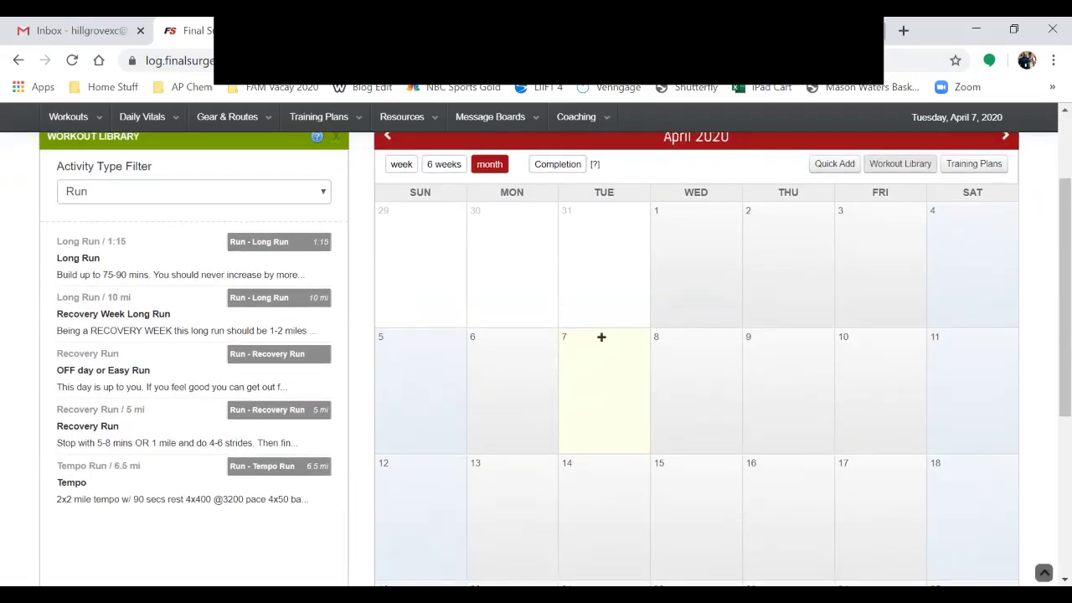
left_click(601, 337)
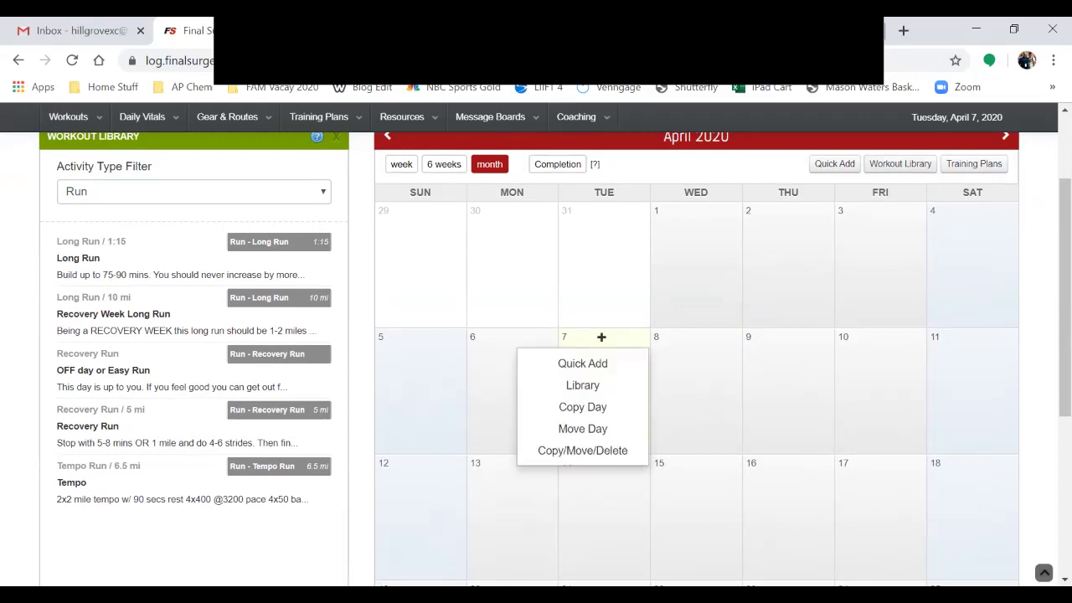
left_click(583, 385)
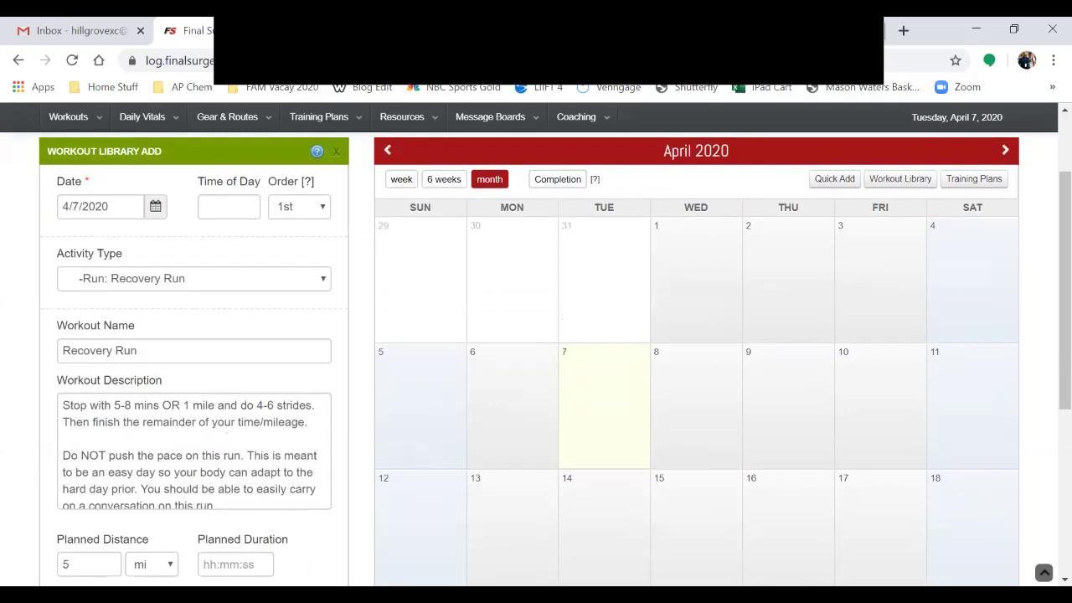
scroll(536, 335, "down", 4)
left_click(177, 365)
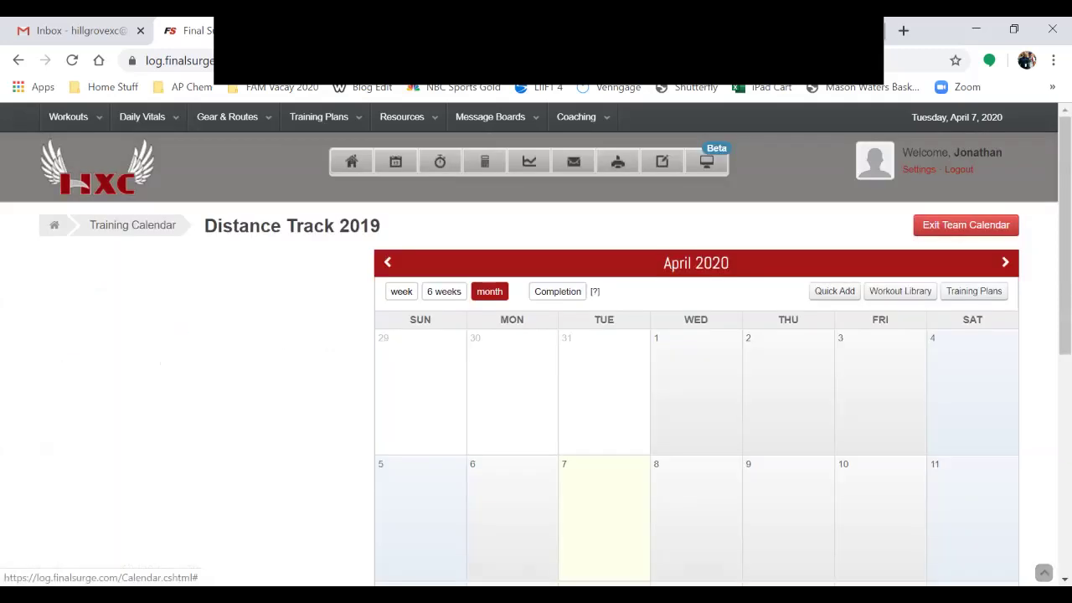
Schedule the 5 mi Recovery Run from the workout library on April 7 in the team calendar.
scroll(388, 299, "down", 1)
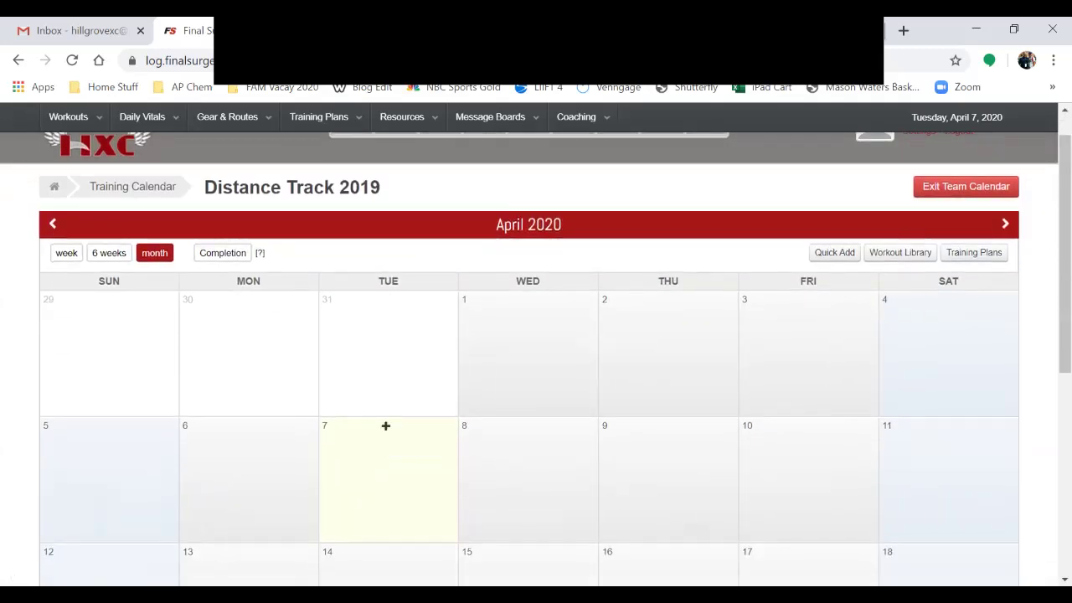
left_click(385, 425)
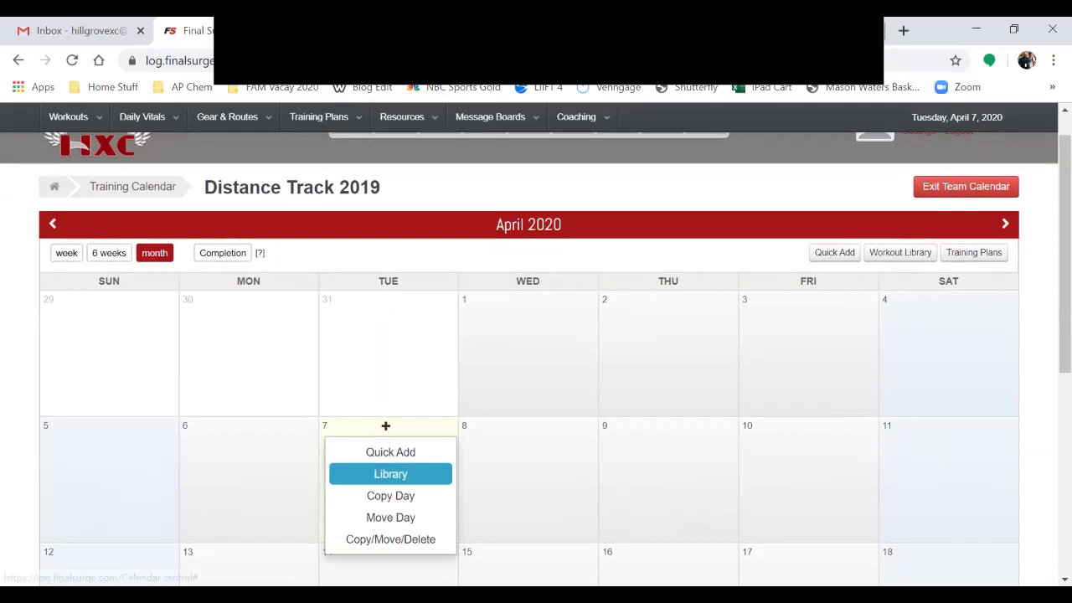
left_click(390, 474)
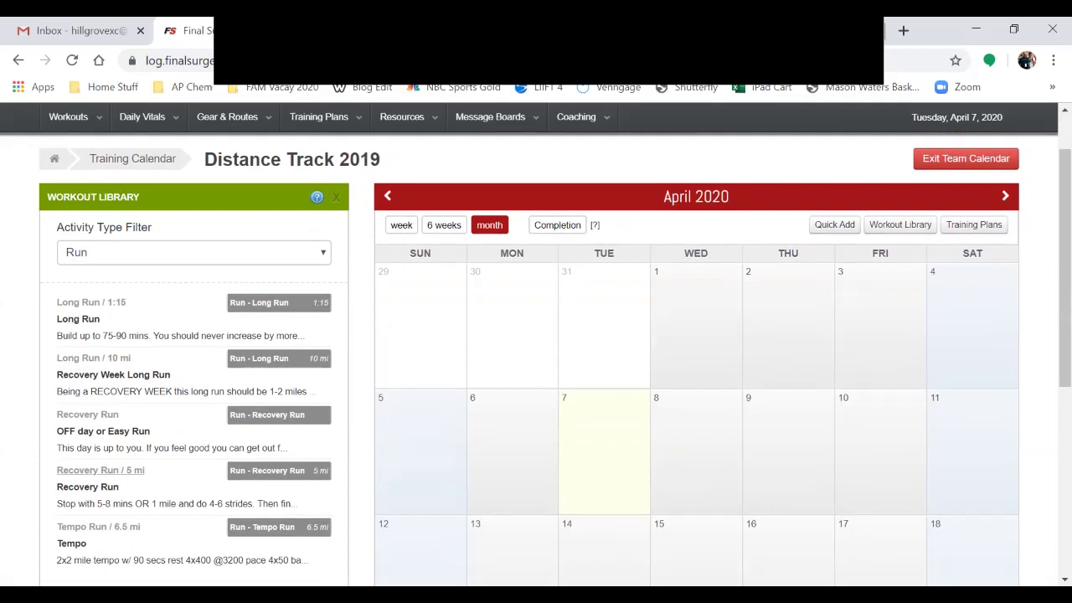
left_click(87, 470)
scroll(100, 394, "down", 4)
left_click(99, 398)
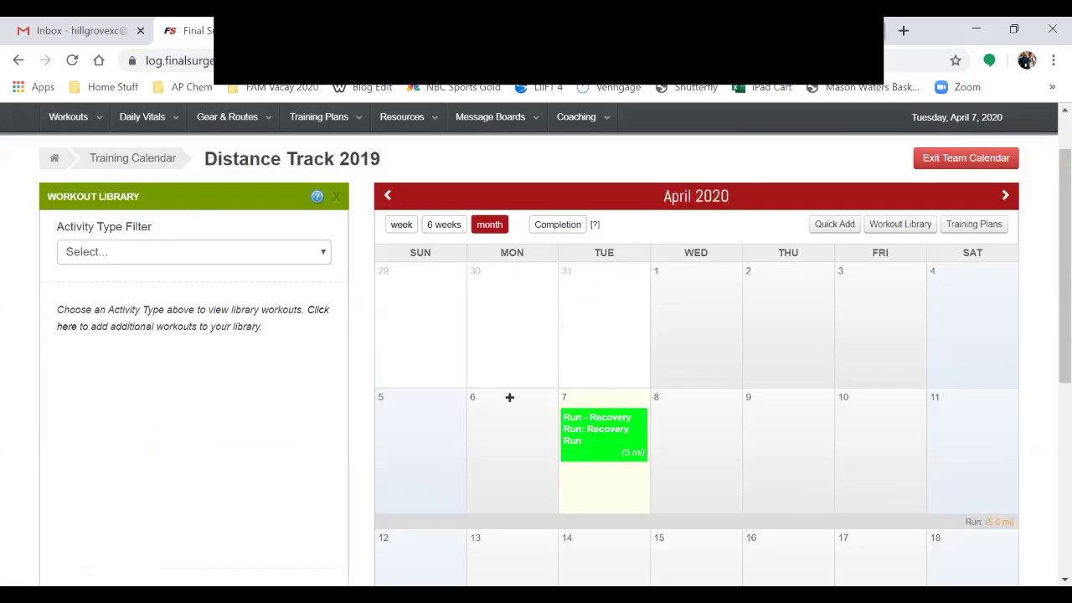
scroll(601, 335, "down", 2)
mouse_move(602, 317)
scroll(602, 352, "up", 2)
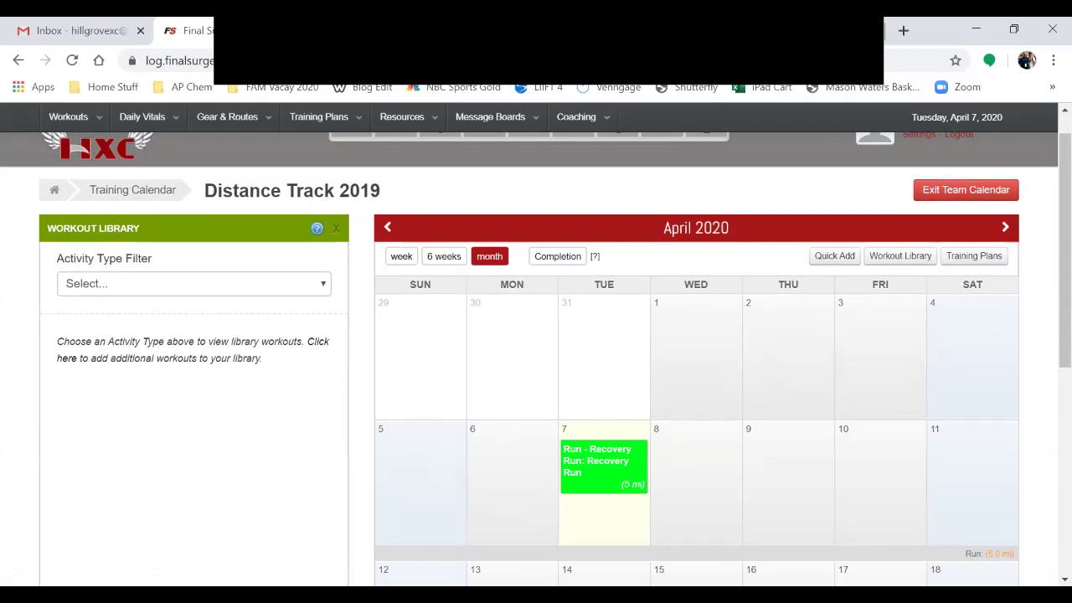
Start a quick-add workout for April 6 and examine its activity types and the form's other fields.
left_click(509, 429)
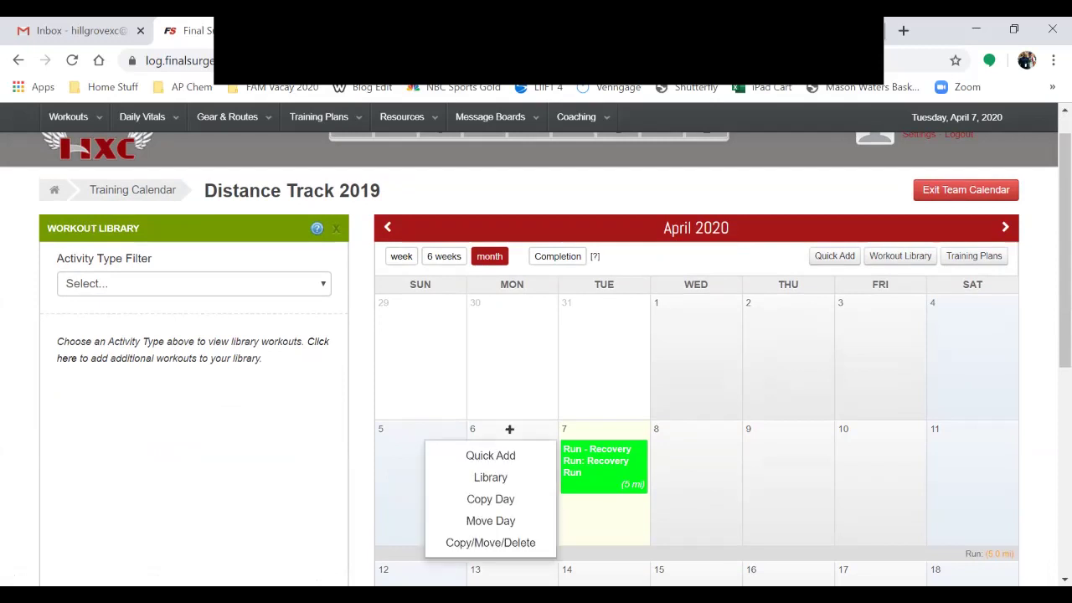
left_click(491, 455)
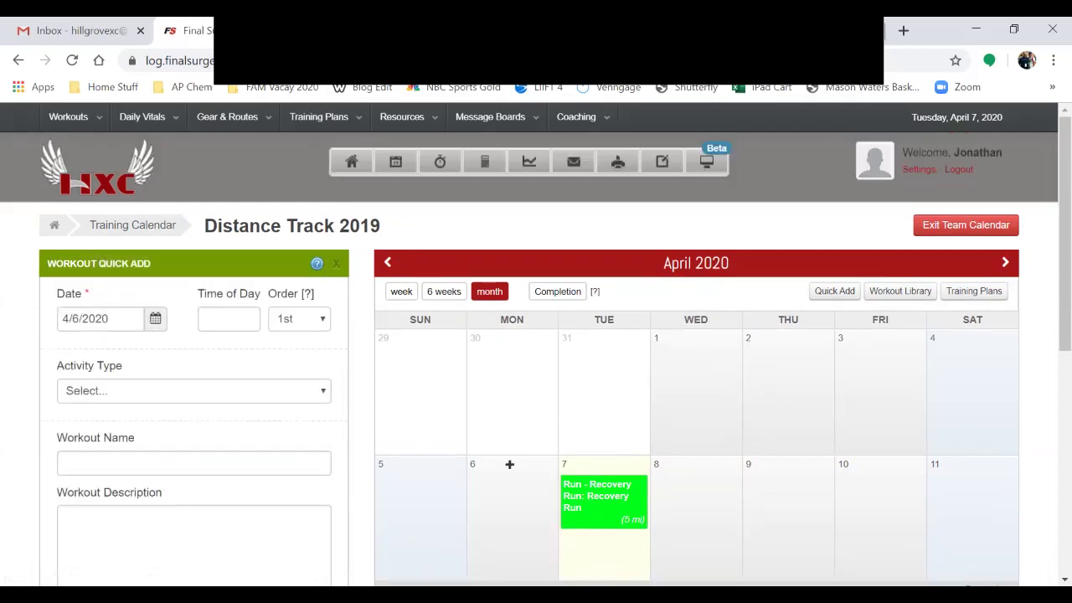
scroll(536, 361, "down", 2)
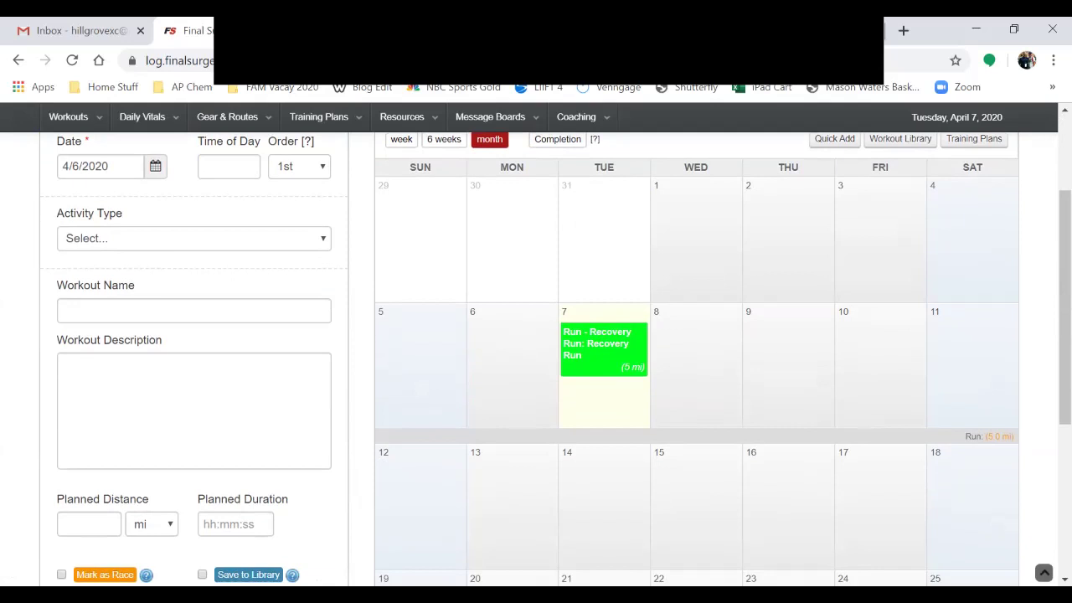
left_click(194, 238)
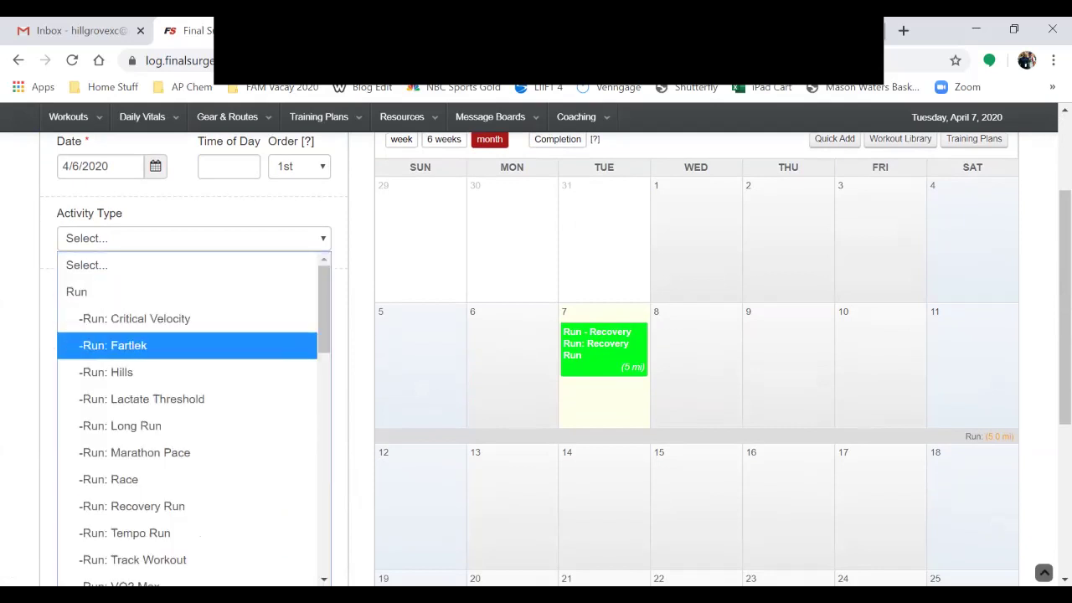
scroll(187, 418, "down", 2)
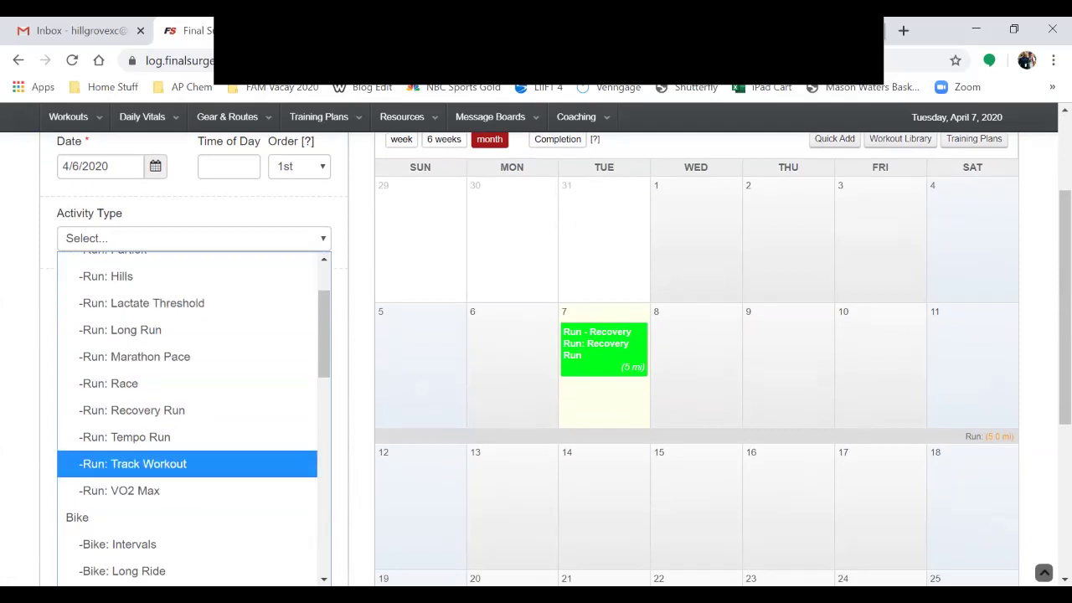
scroll(187, 464, "down", 12)
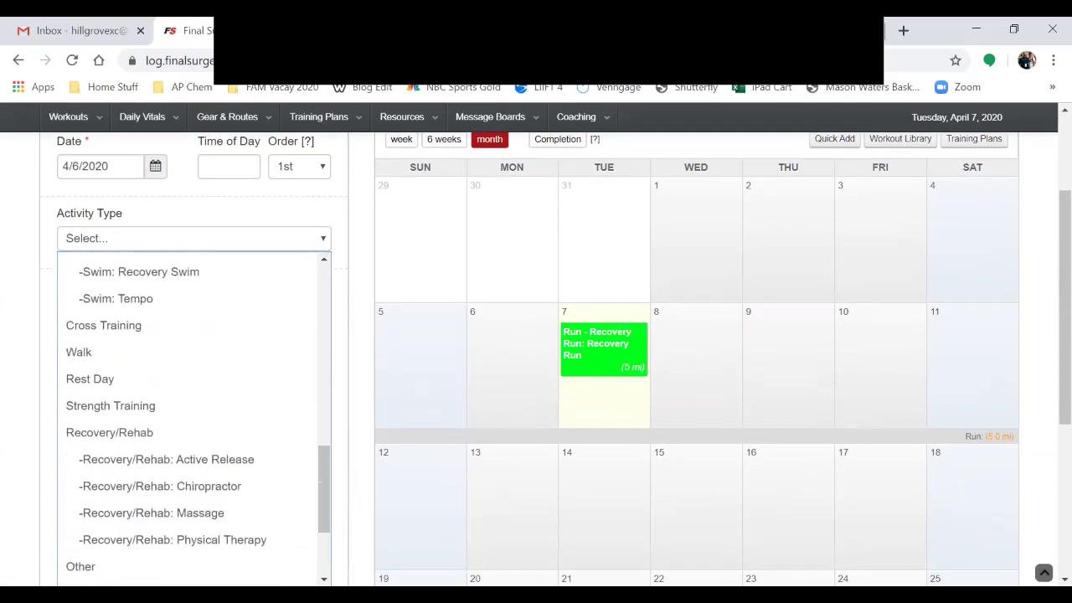
key("Escape")
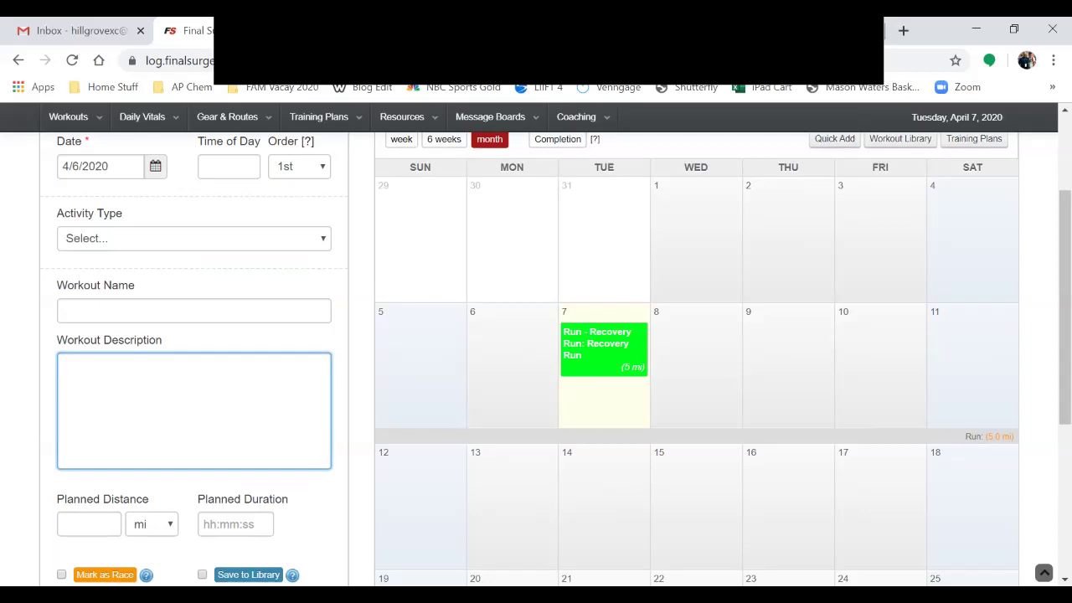
scroll(421, 335, "down", 2)
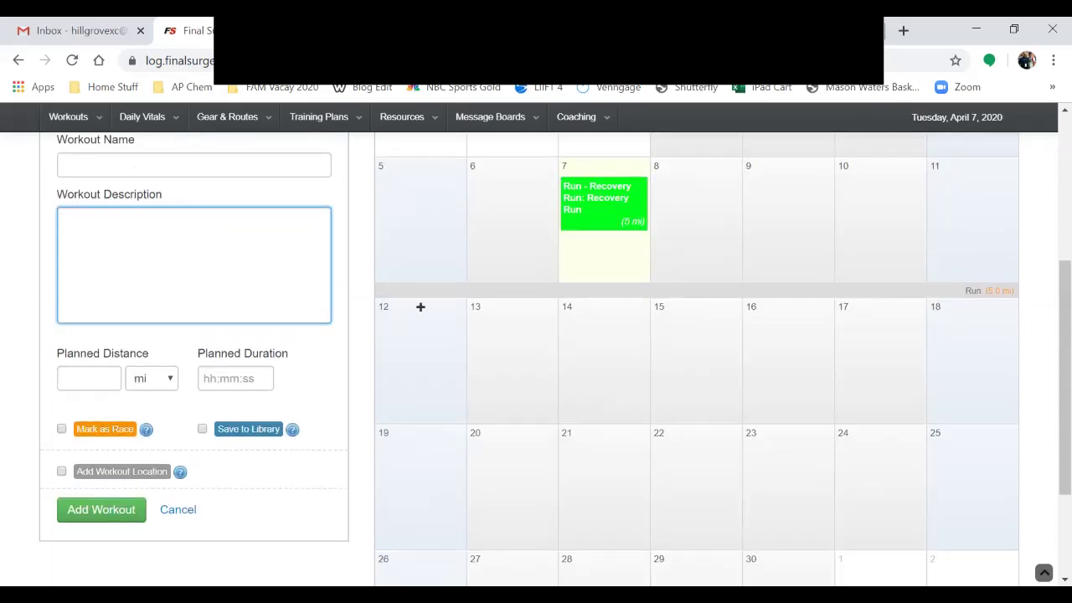
scroll(420, 335, "up", 4)
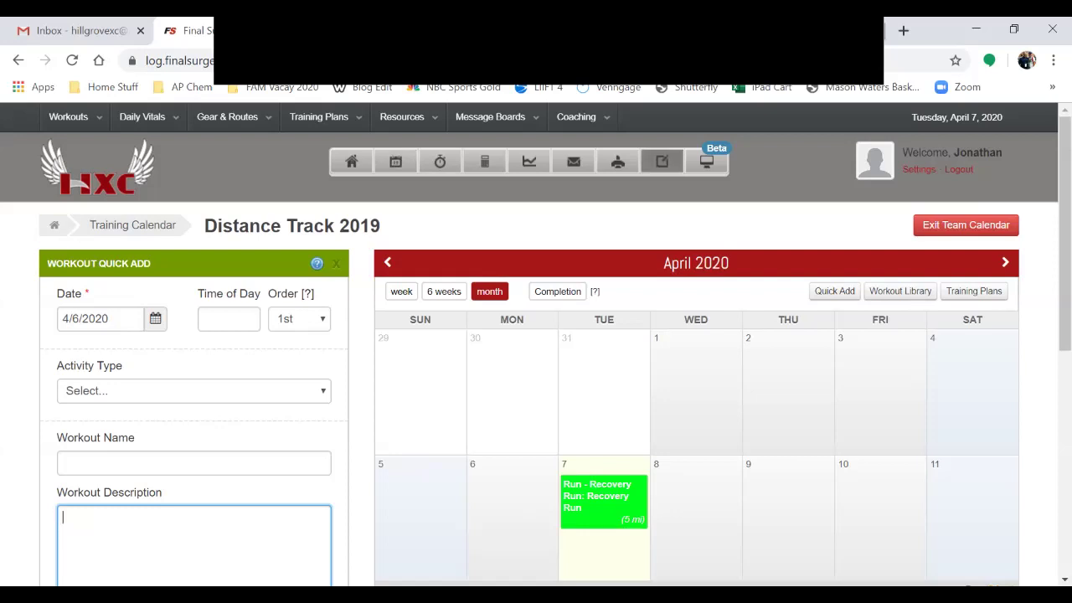
Leave the Distance Track 2019 calendar and return to the coaching dashboard.
left_click(662, 160)
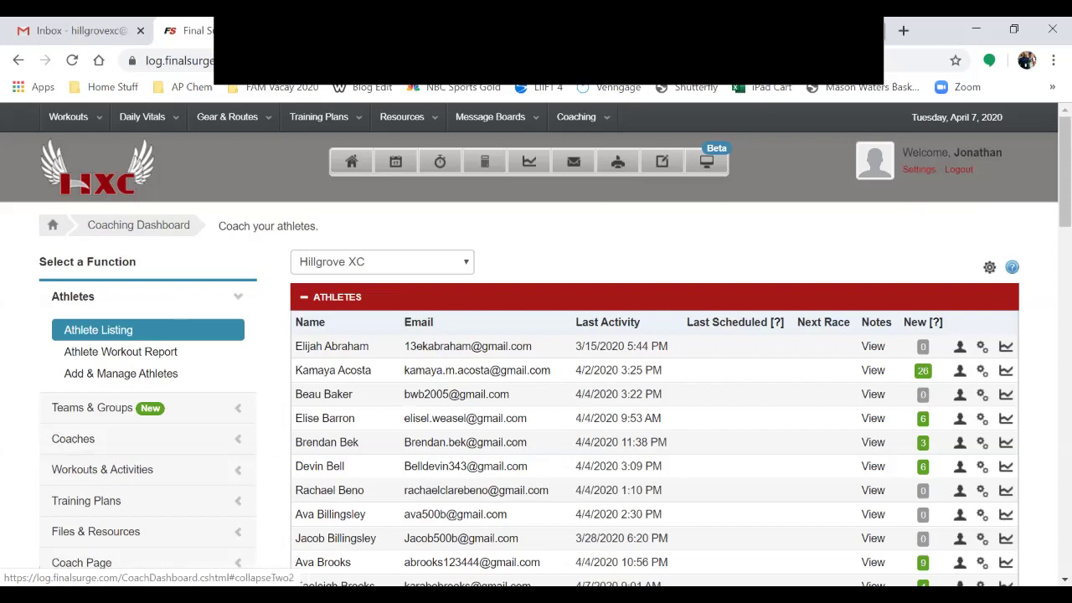
Open the Team Calendars page and examine the add-new-calendar form, including its associated team choices and calendar label options.
scroll(537, 360, "down", 2)
left_click(92, 276)
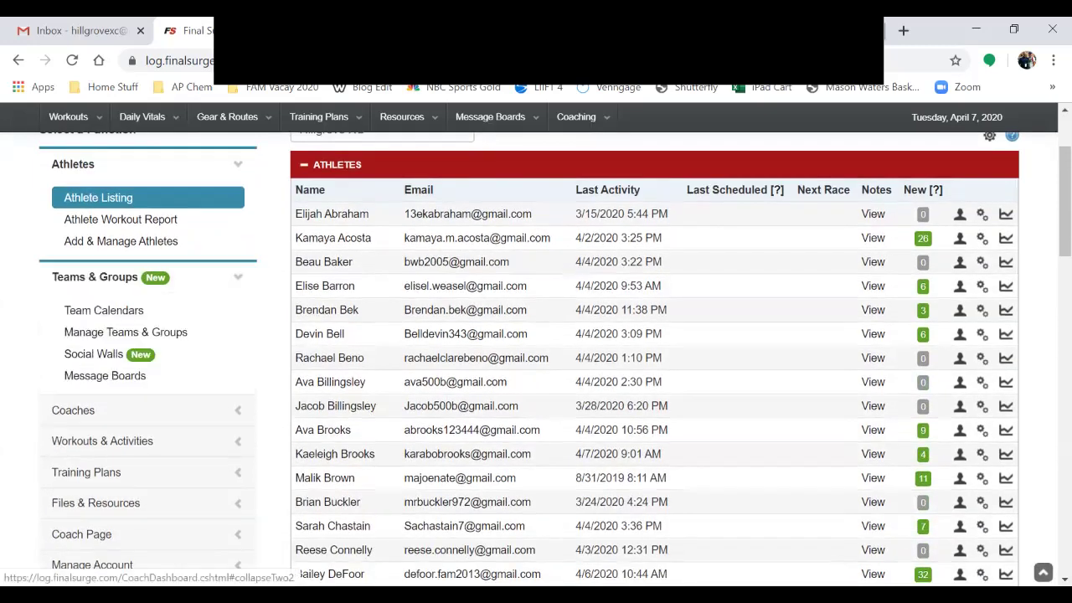
left_click(103, 307)
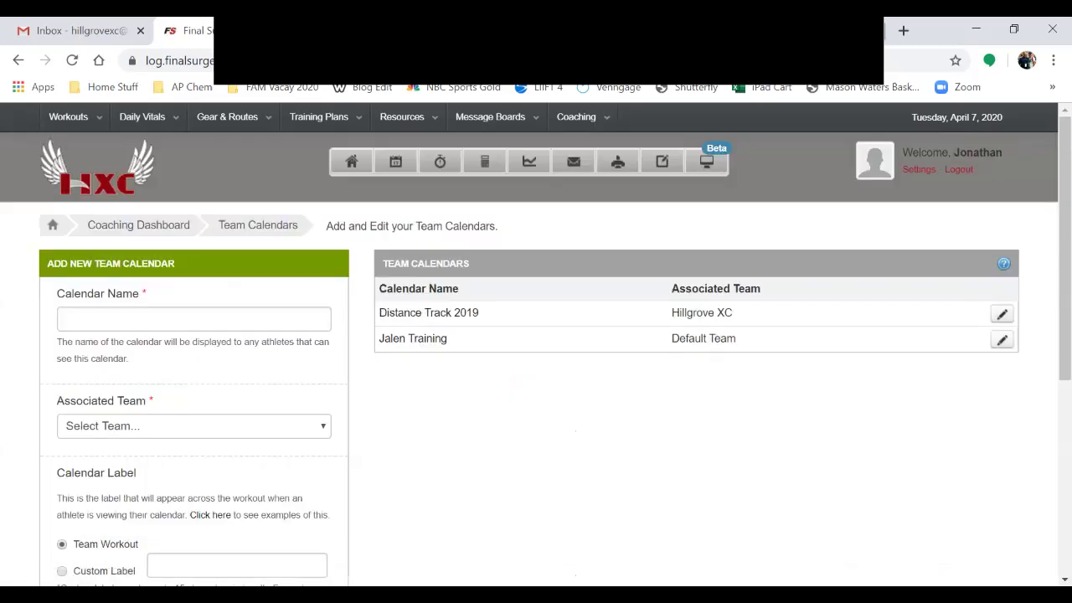
scroll(536, 352, "down", 1)
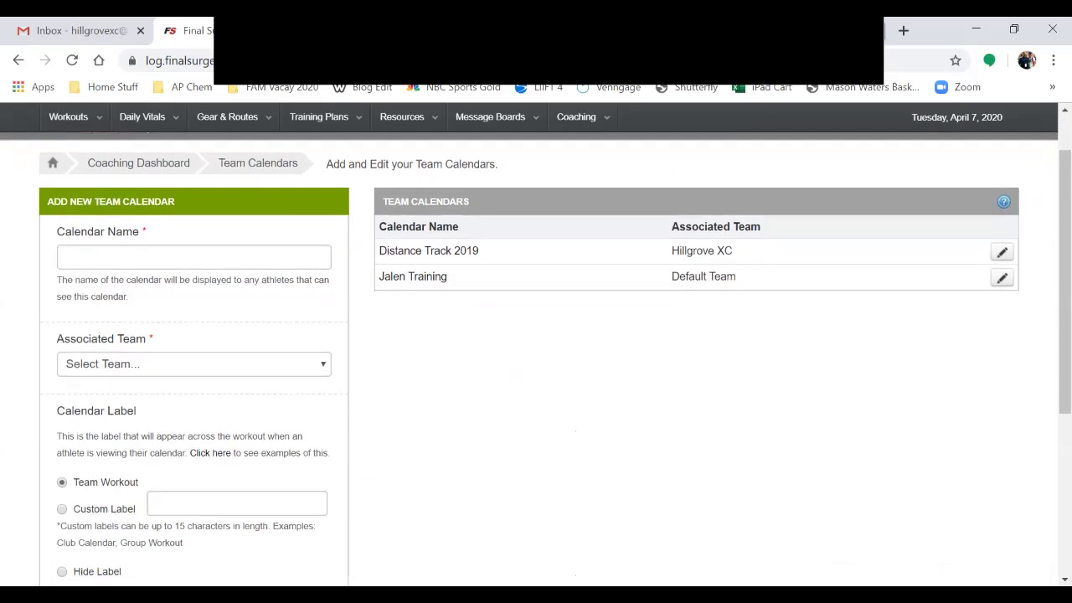
scroll(536, 358, "down", 1)
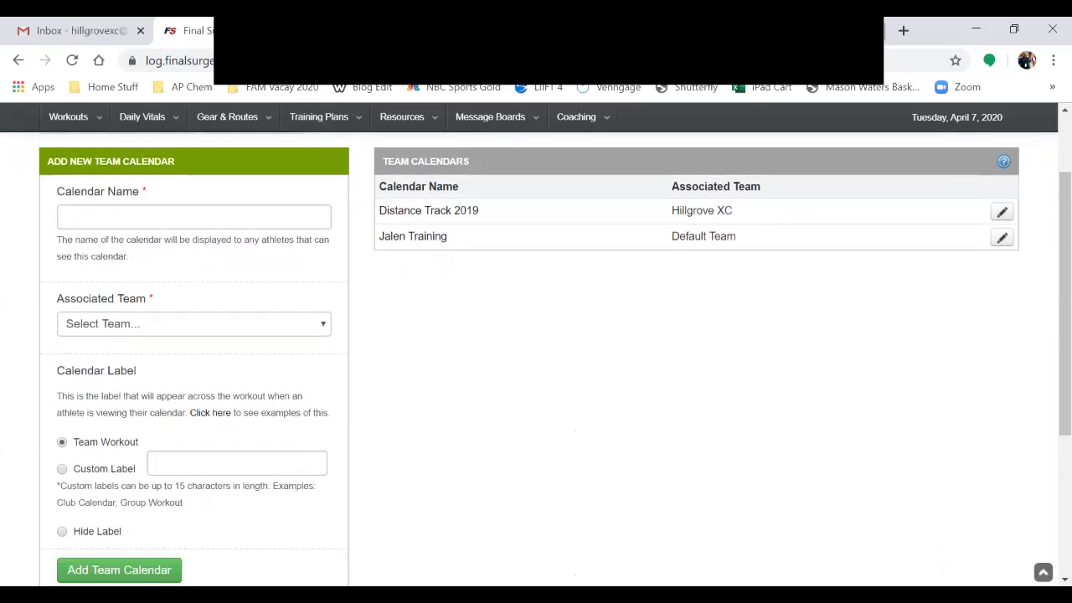
left_click(194, 323)
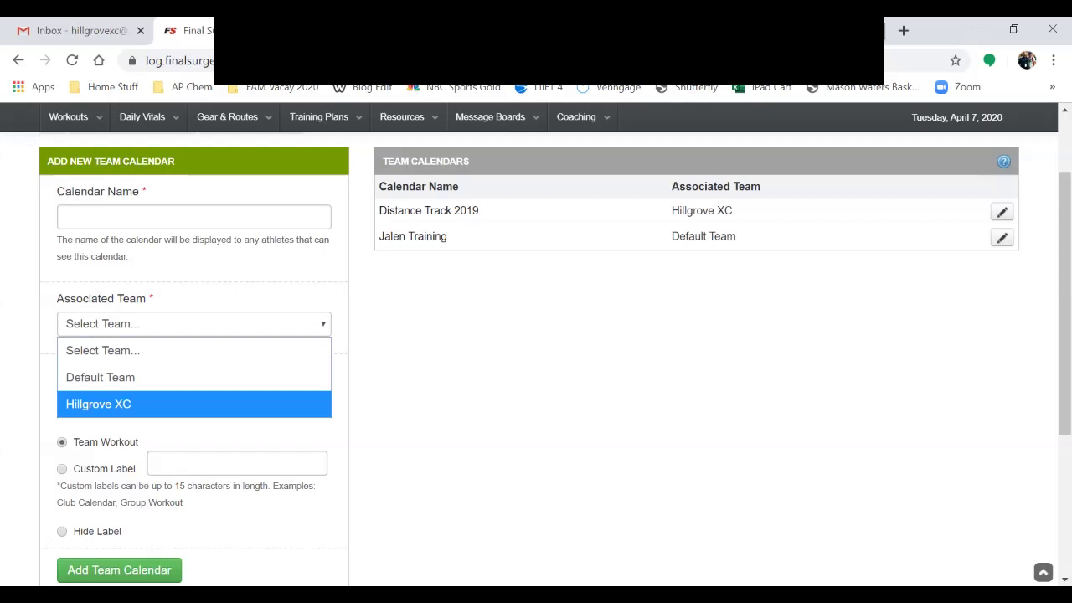
scroll(536, 352, "down", 4)
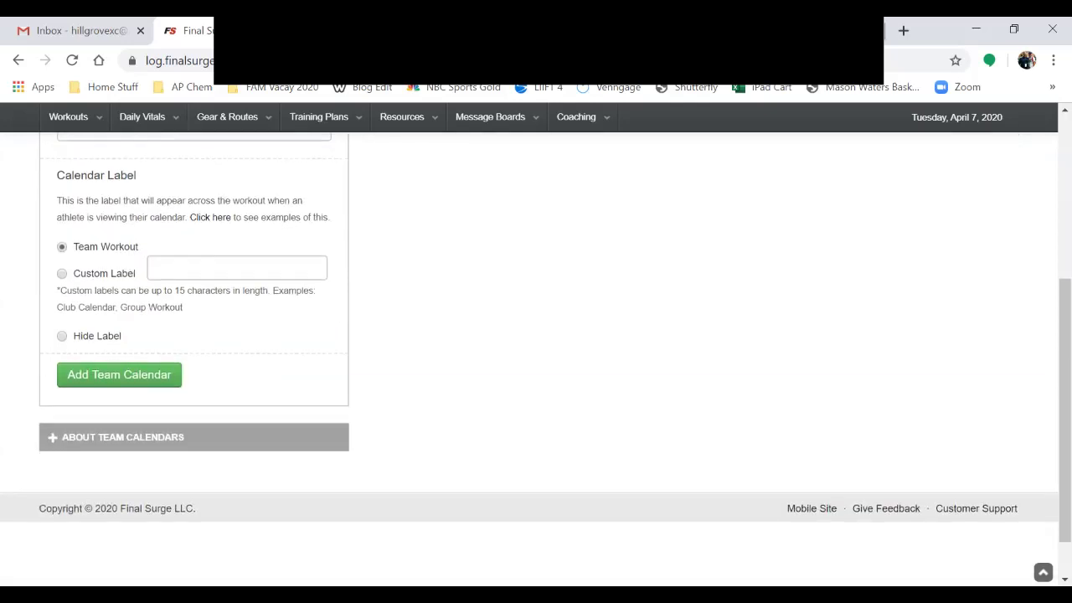
scroll(536, 352, "up", 5)
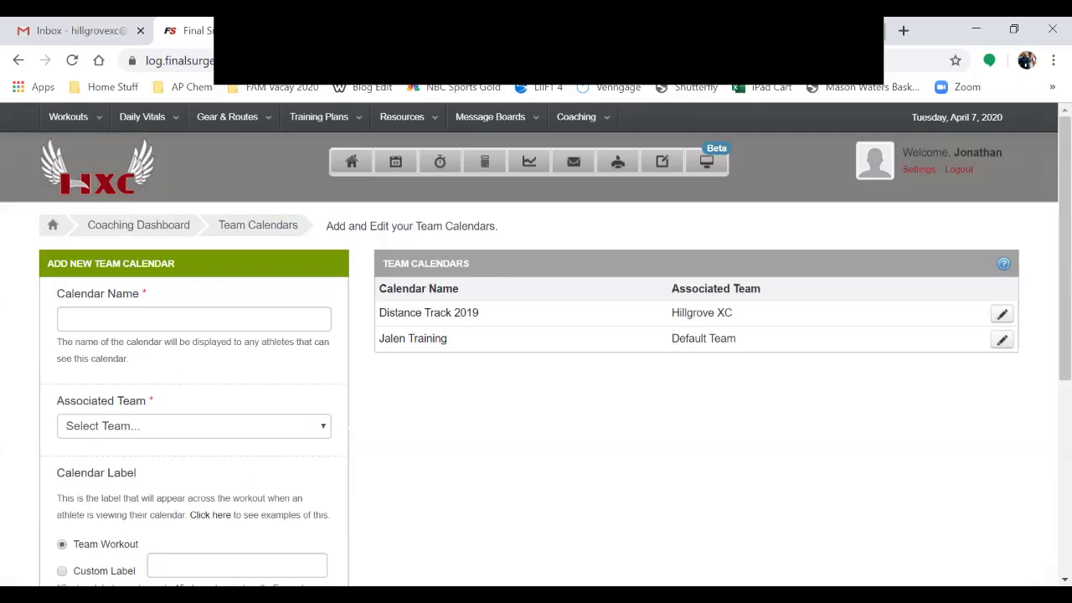
Open the Hillgrove athletics website in a new browser tab and go to the second page of its latest news.
left_click(903, 31)
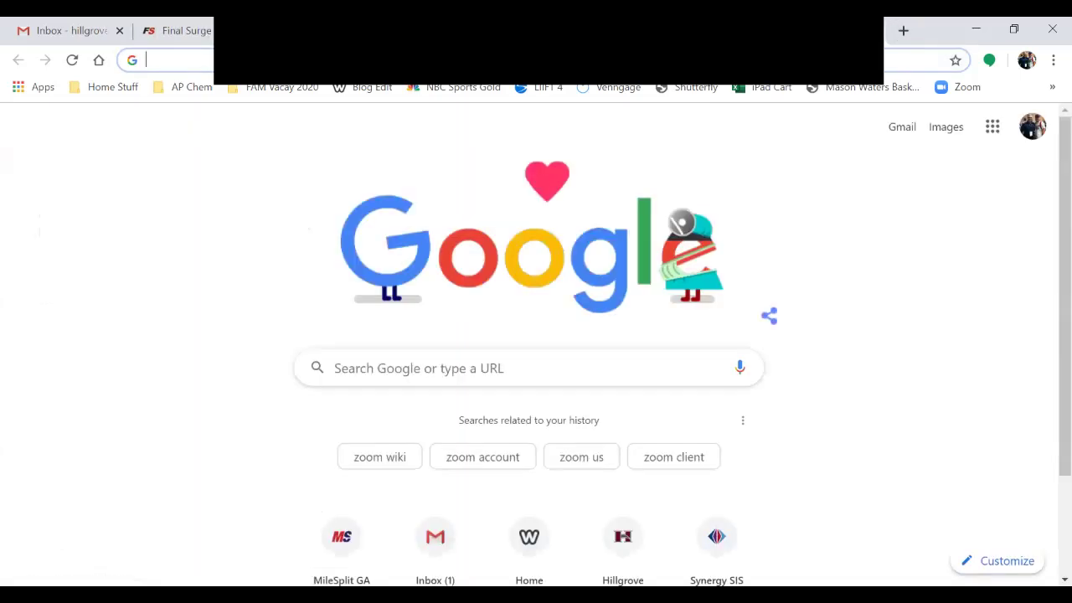
type("hi")
key("Return")
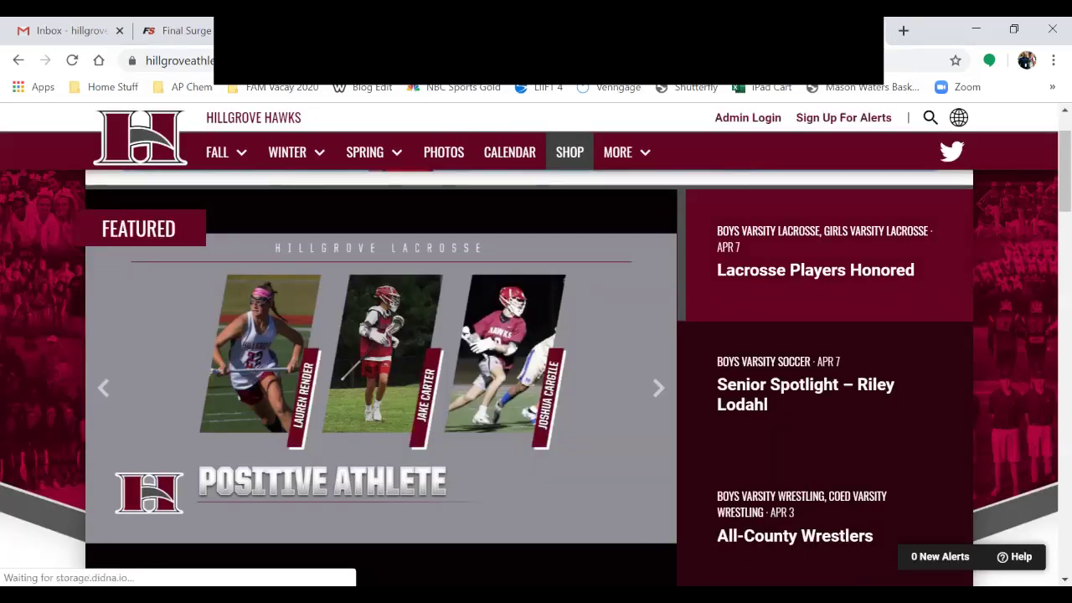
scroll(536, 352, "down", 3)
scroll(536, 377, "down", 13)
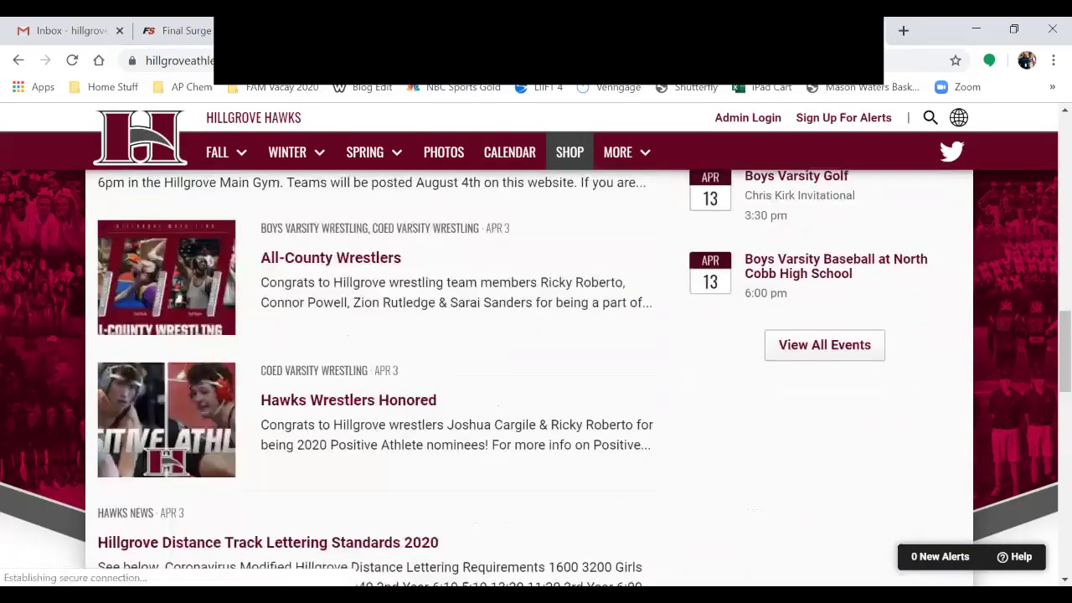
scroll(537, 377, "down", 5)
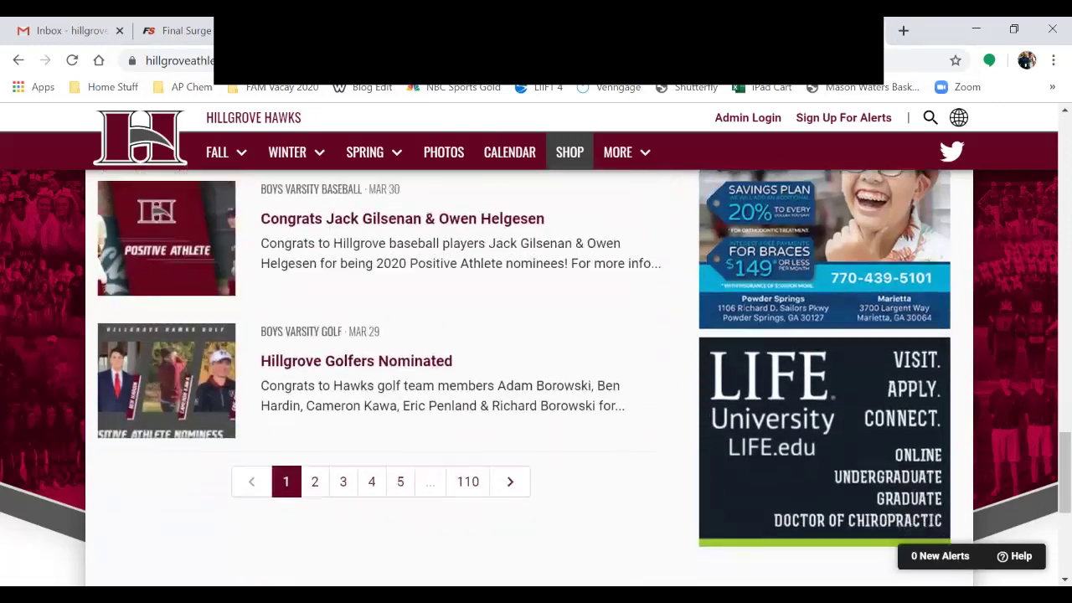
left_click(511, 452)
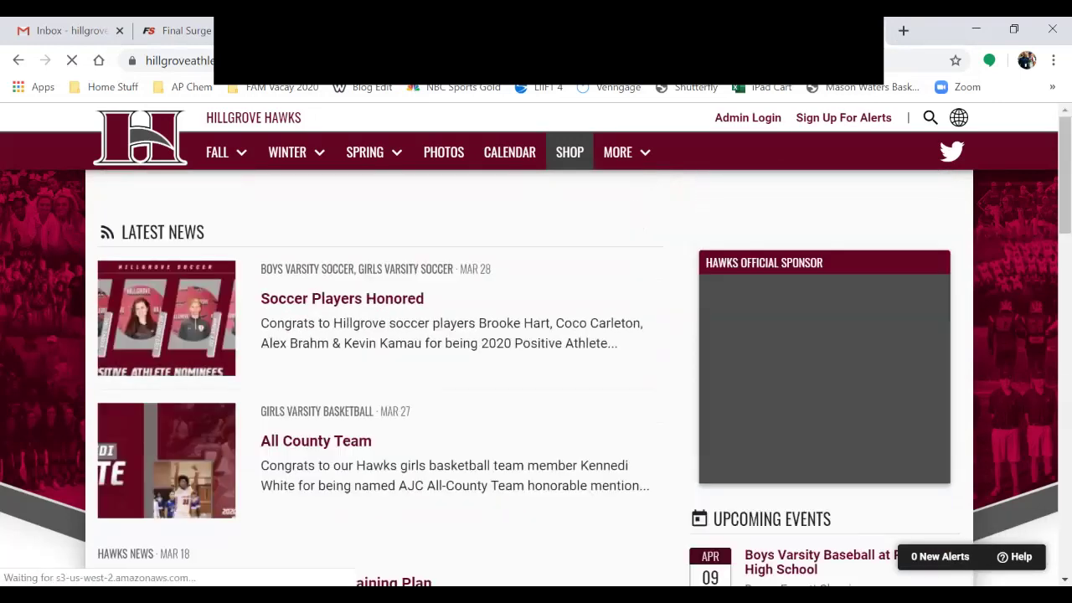
Open the Coronavirus Break DISTANCE Track Training Plan article from March 18 and its linked training plan PDF.
scroll(536, 377, "down", 6)
scroll(536, 377, "up", 1)
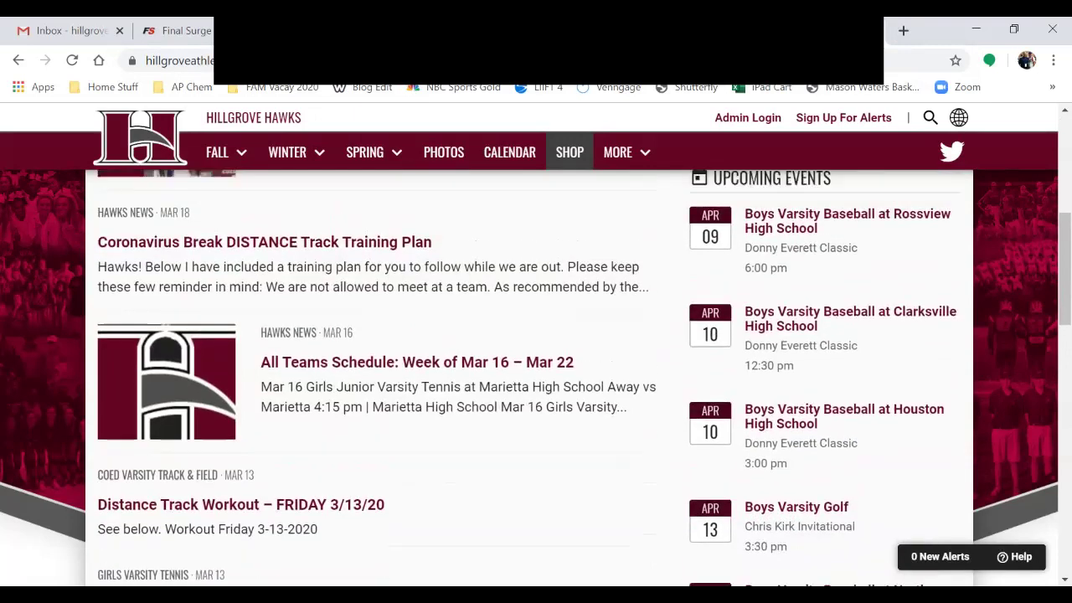
scroll(536, 377, "up", 1)
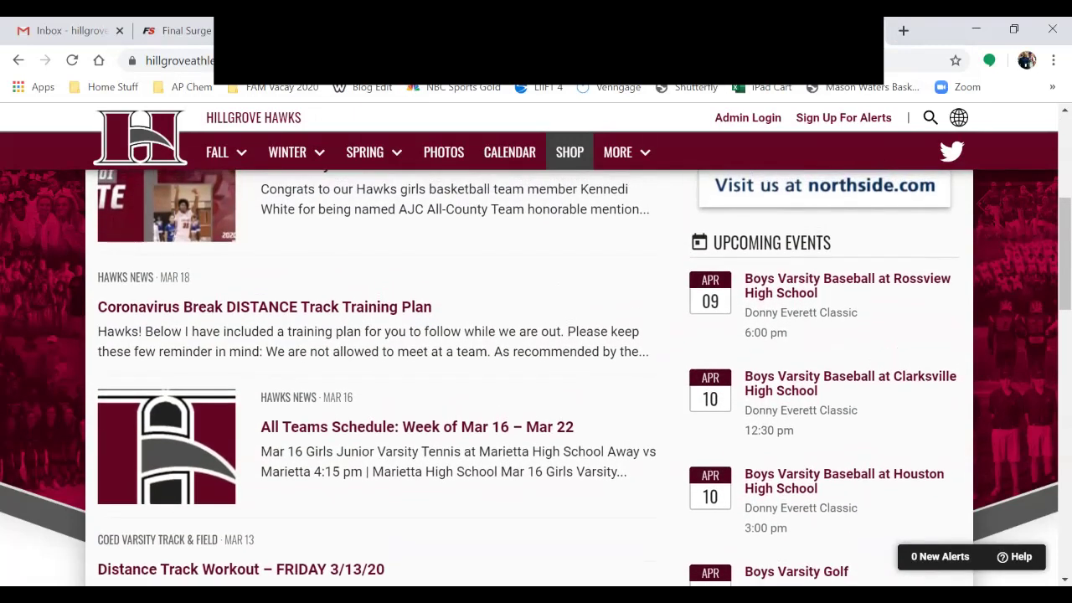
left_click(264, 306)
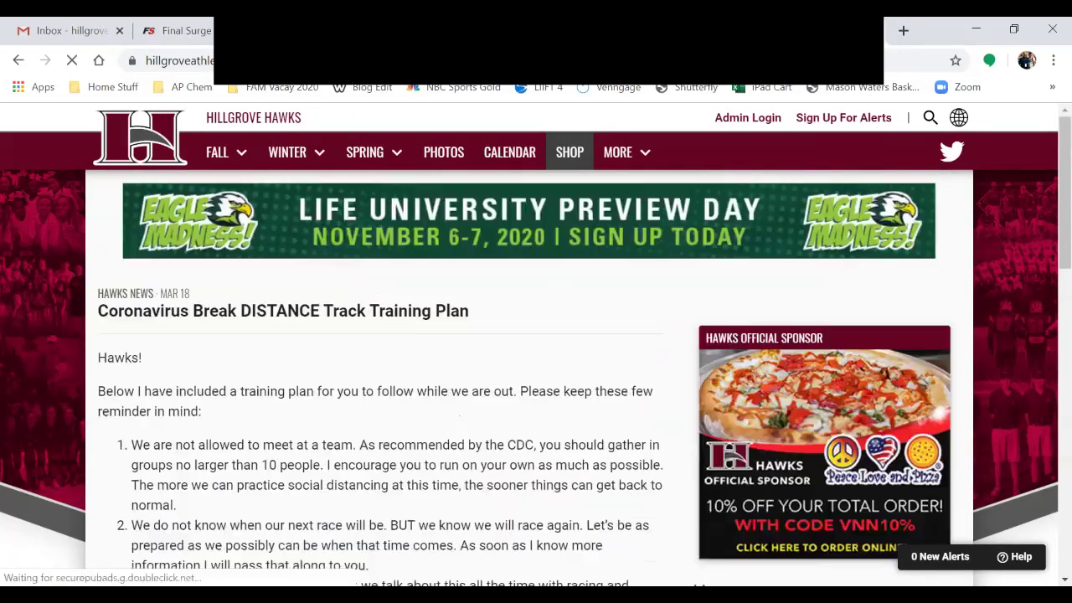
scroll(536, 377, "down", 1)
scroll(208, 335, "down", 6)
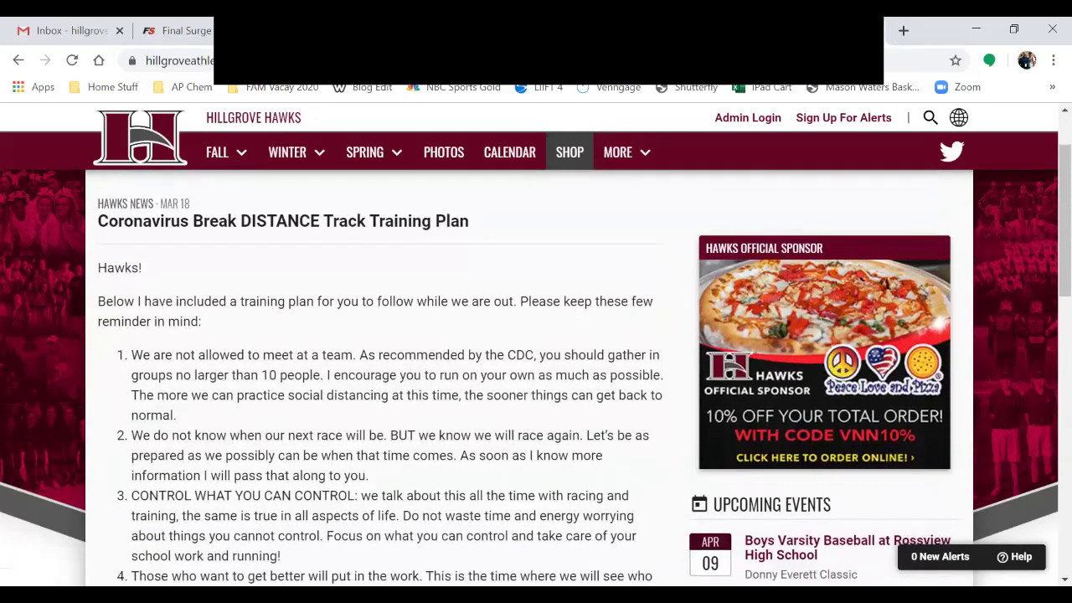
left_click(208, 269)
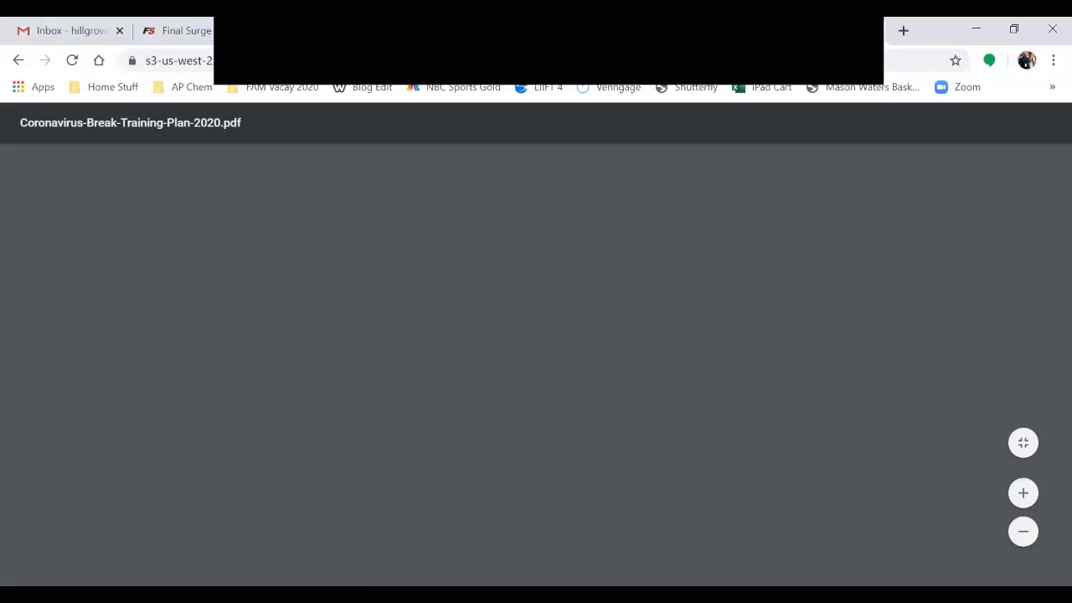
Examine the training plan PDF's daily workout schedule and the pace tables on its following pages.
scroll(528, 368, "down", 4)
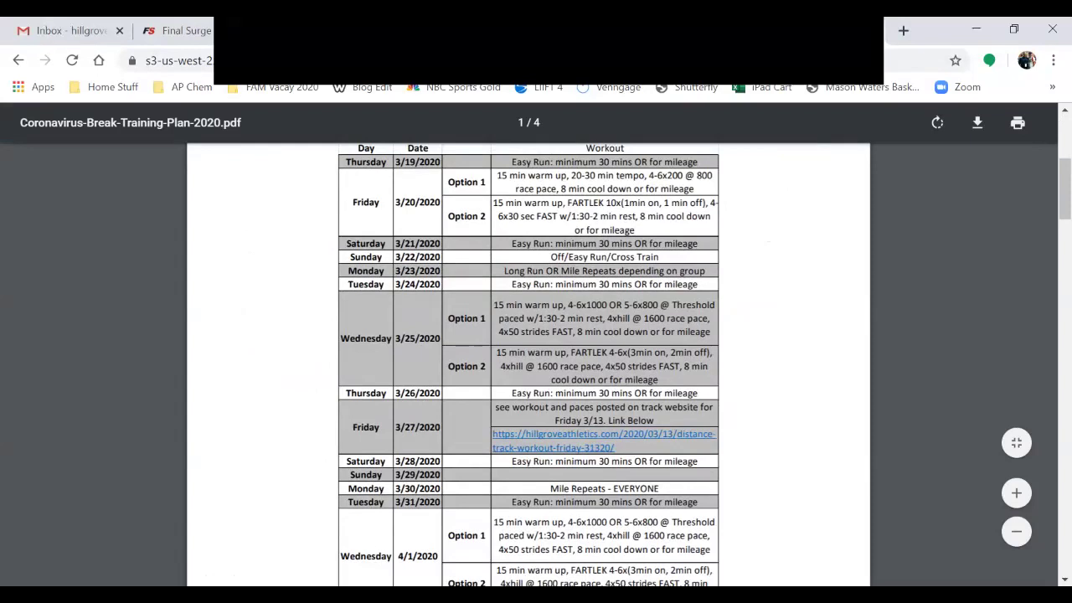
scroll(528, 369, "down", 10)
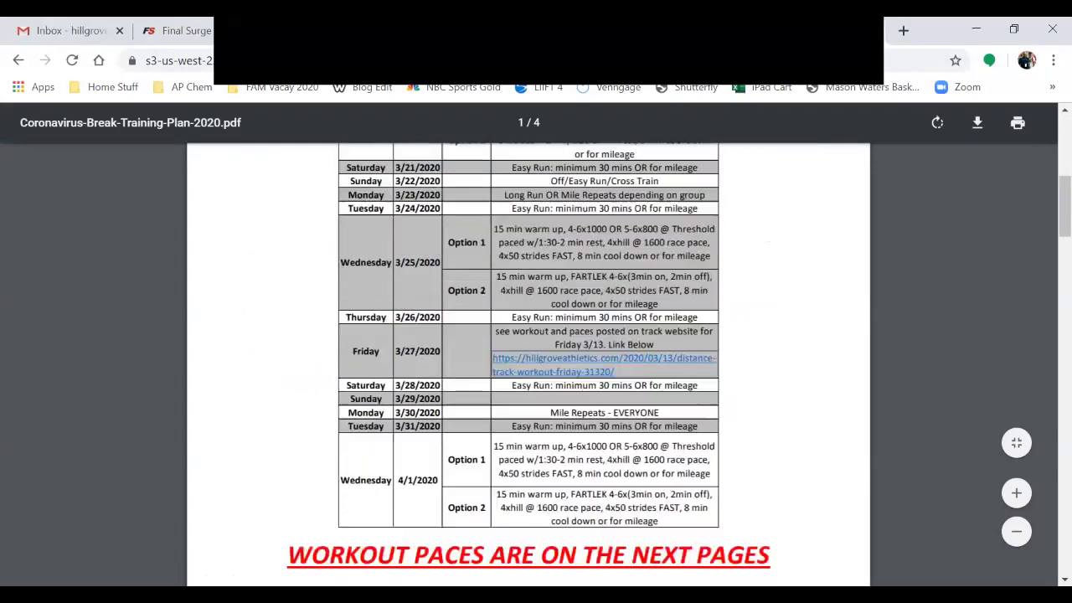
scroll(528, 369, "down", 3)
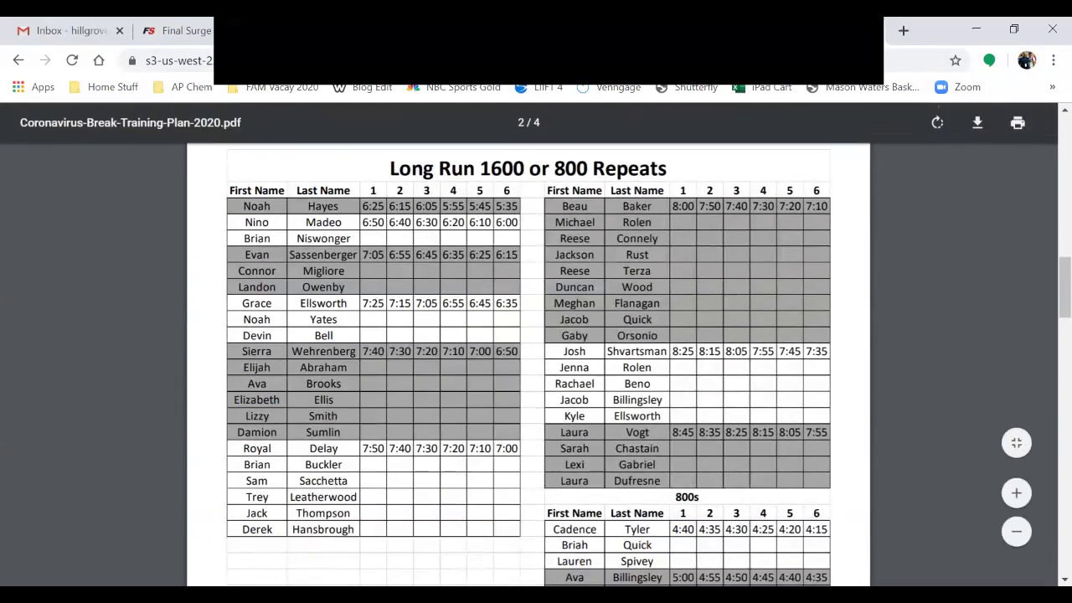
scroll(527, 369, "down", 10)
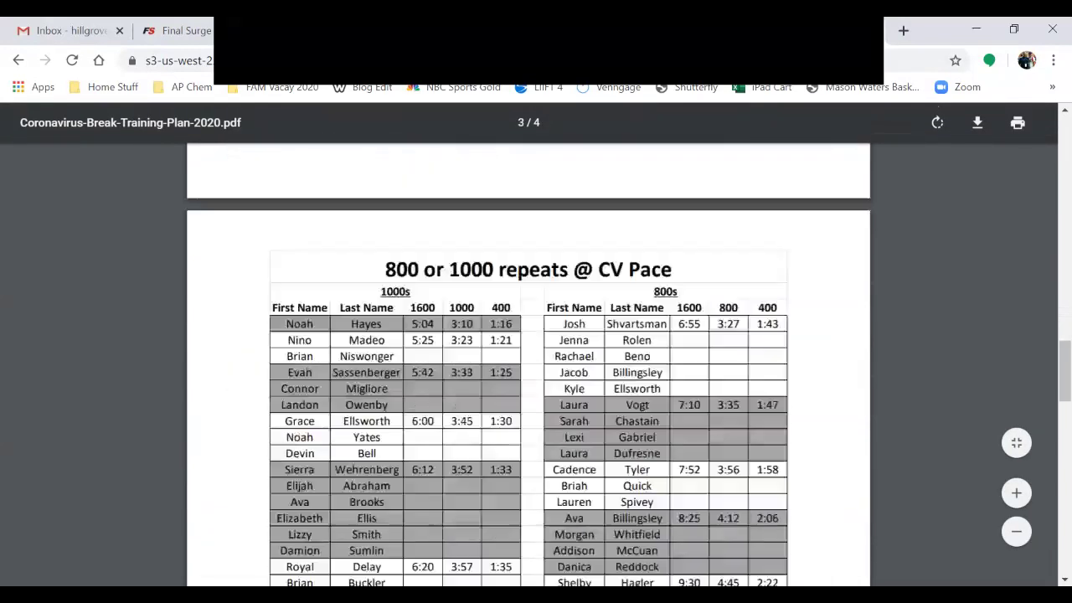
scroll(528, 369, "down", 10)
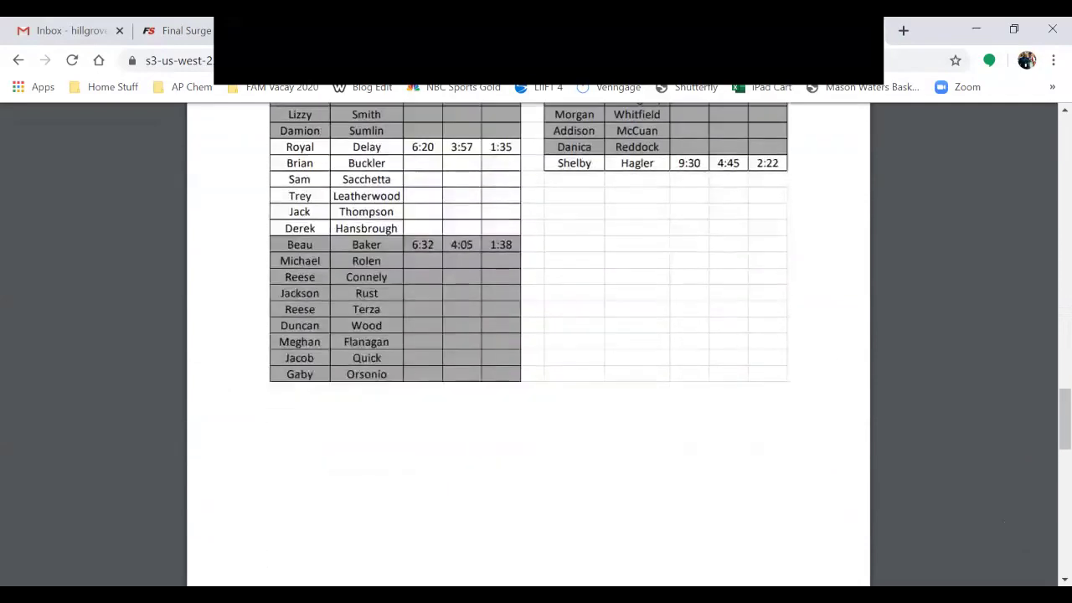
scroll(528, 343, "down", 1)
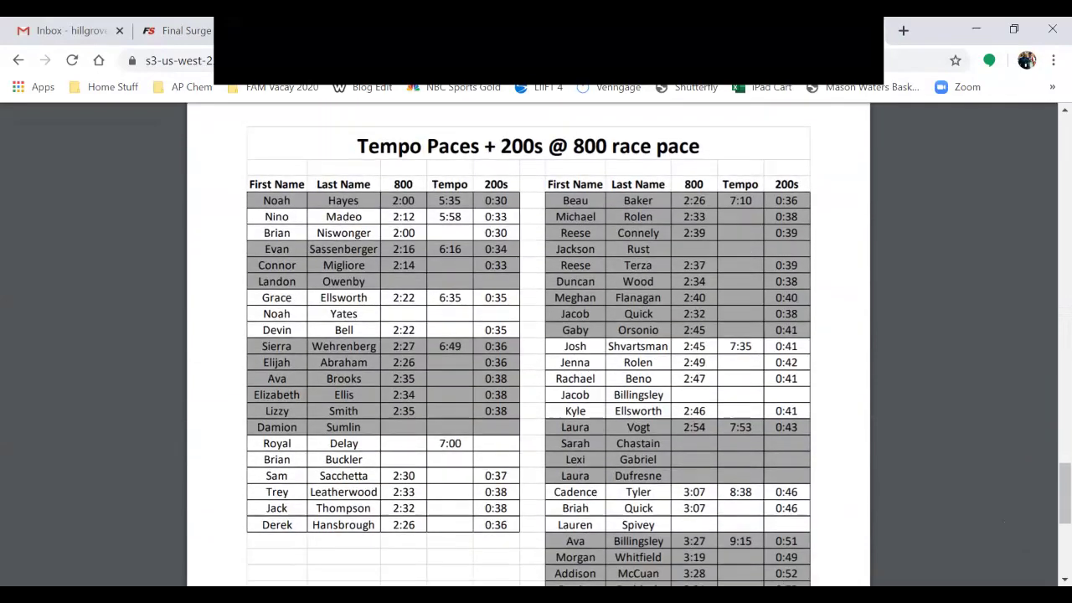
scroll(528, 344, "up", 1)
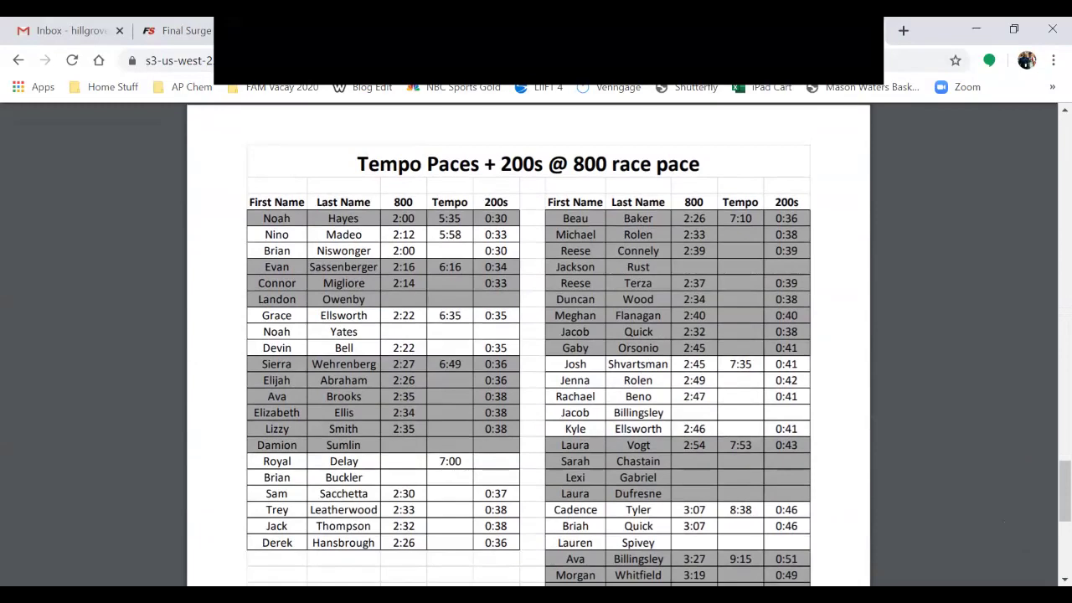
scroll(528, 344, "up", 20)
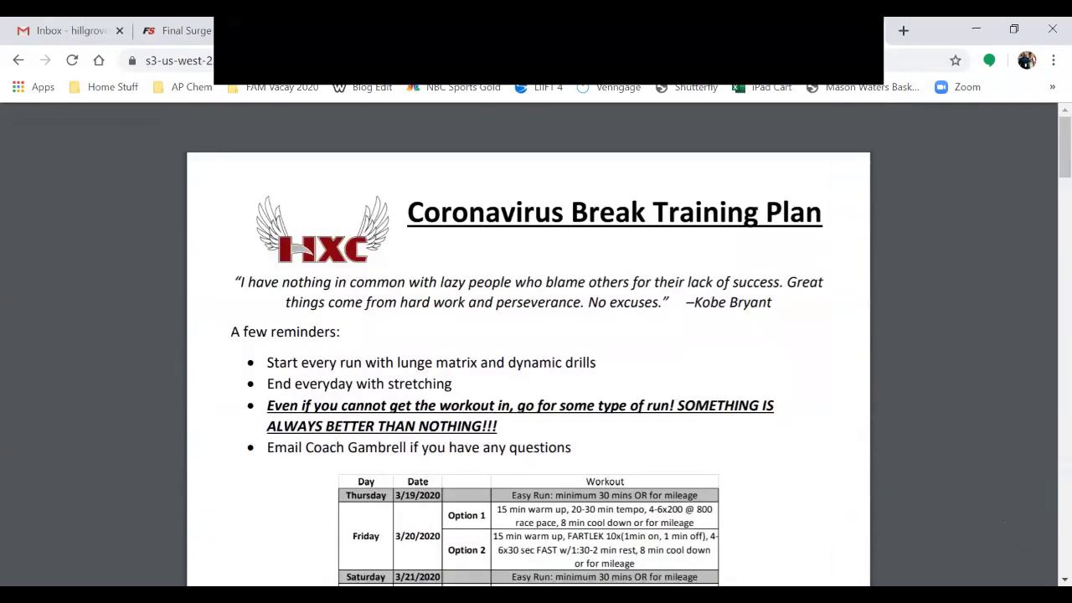
Switch back to Final Surge, examine the Tinman running calculator's race distance, race time and gender inputs, and close it.
left_click(178, 30)
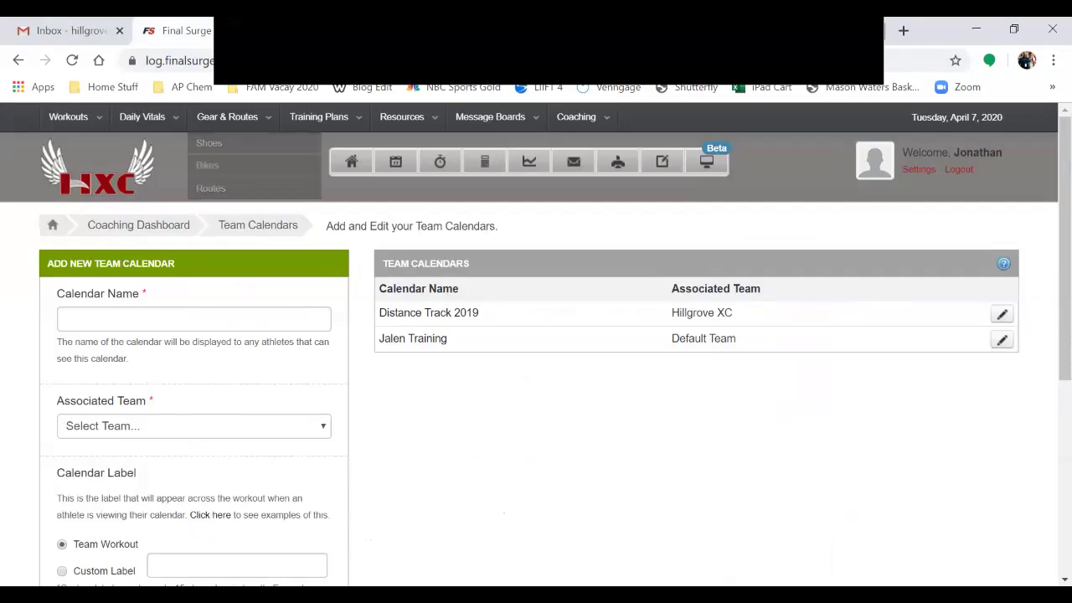
left_click(440, 162)
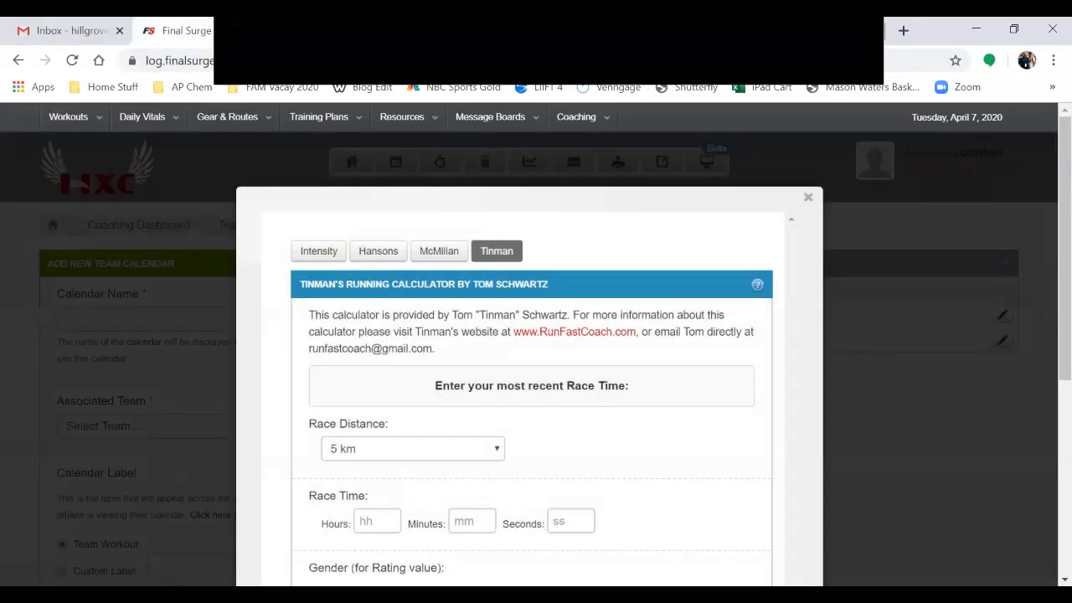
scroll(537, 348, "down", 2)
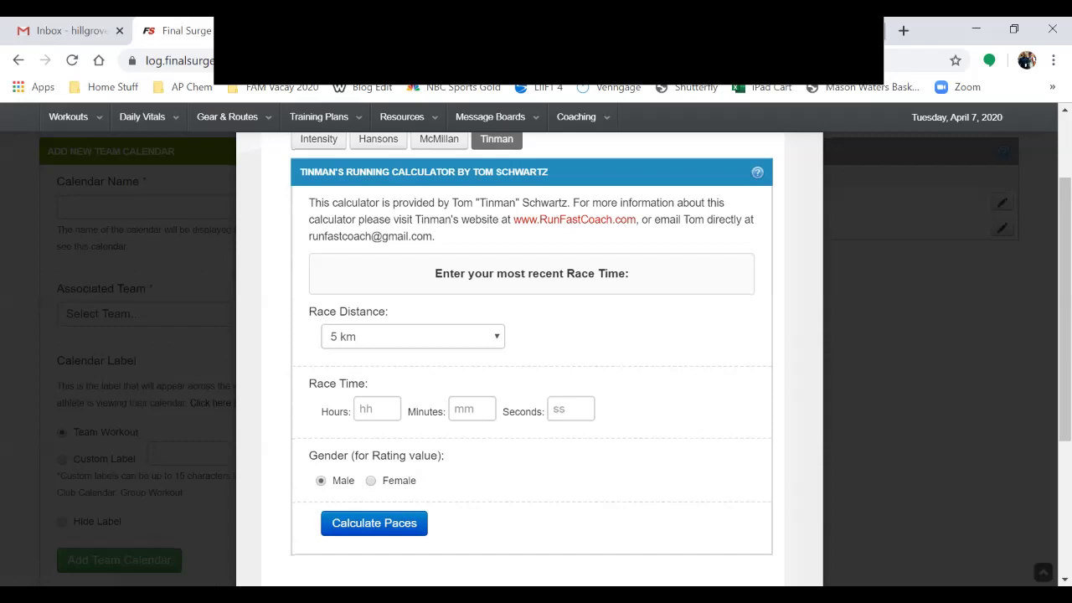
scroll(537, 360, "down", 2)
scroll(536, 360, "up", 3)
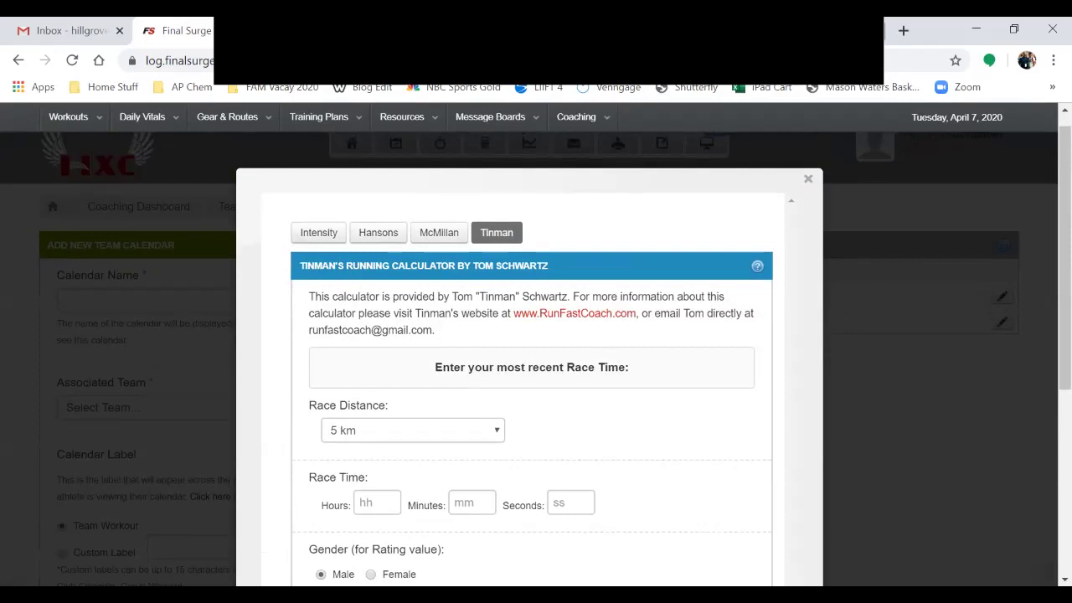
key("Escape")
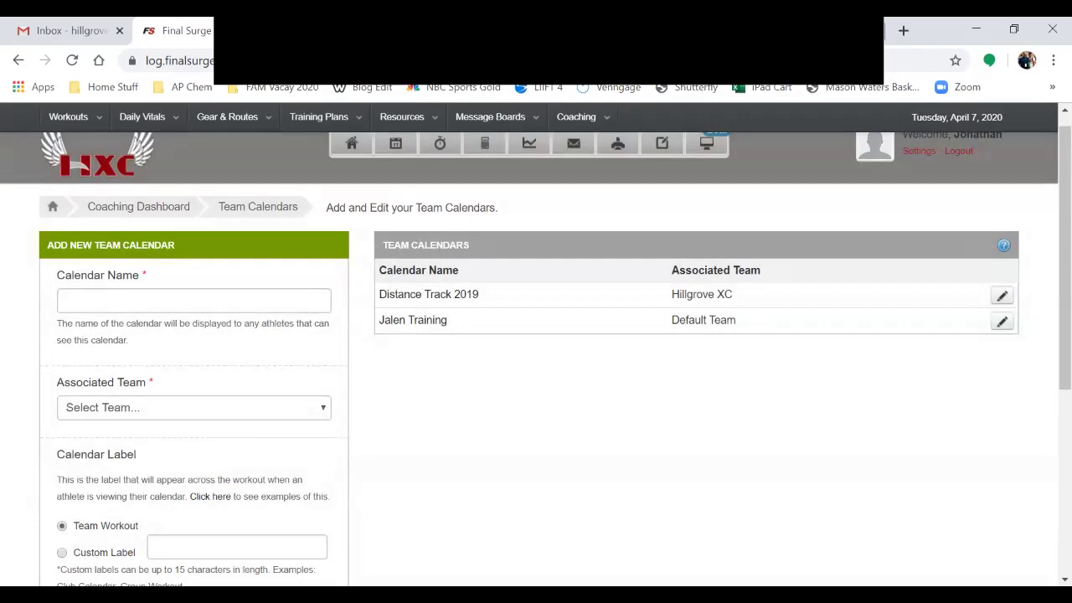
Open the Add & Manage Athletes page from the coaching dashboard and examine the add-athlete form and the athlete list.
scroll(536, 352, "up", 1)
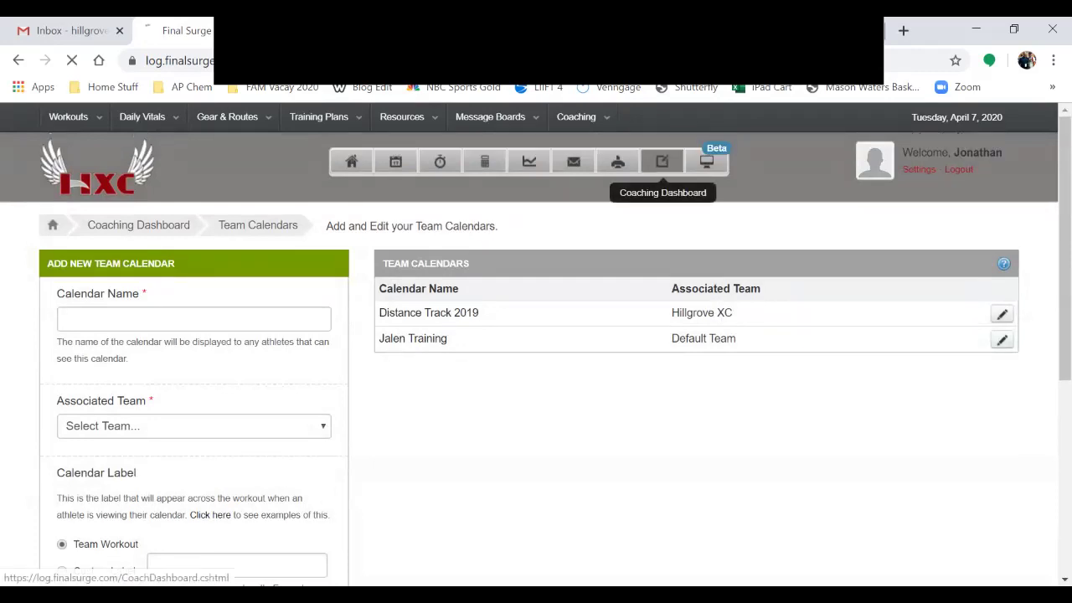
left_click(661, 161)
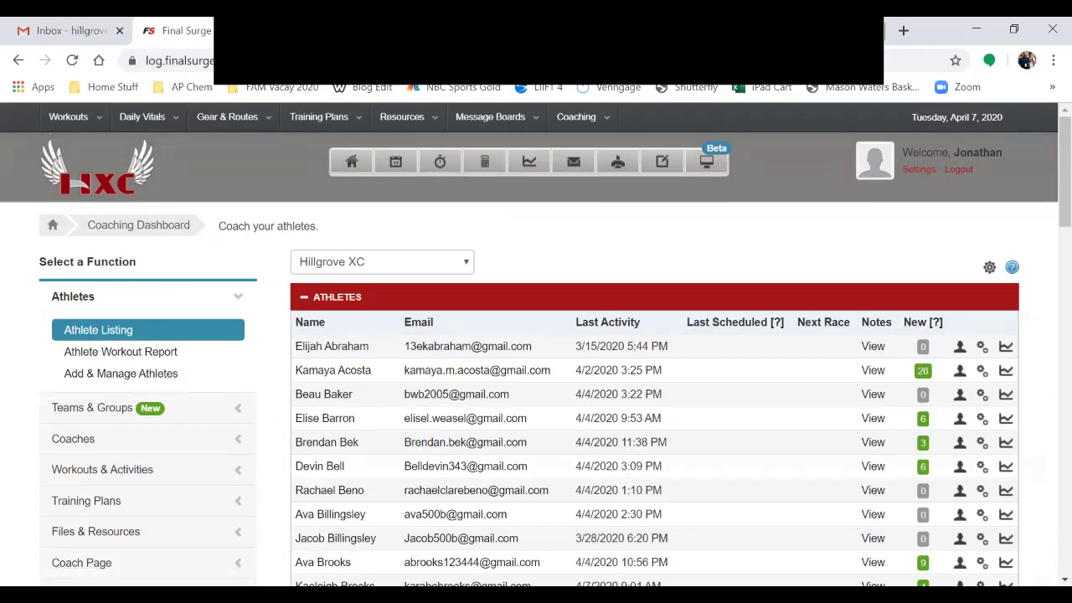
left_click(121, 374)
scroll(536, 361, "down", 2)
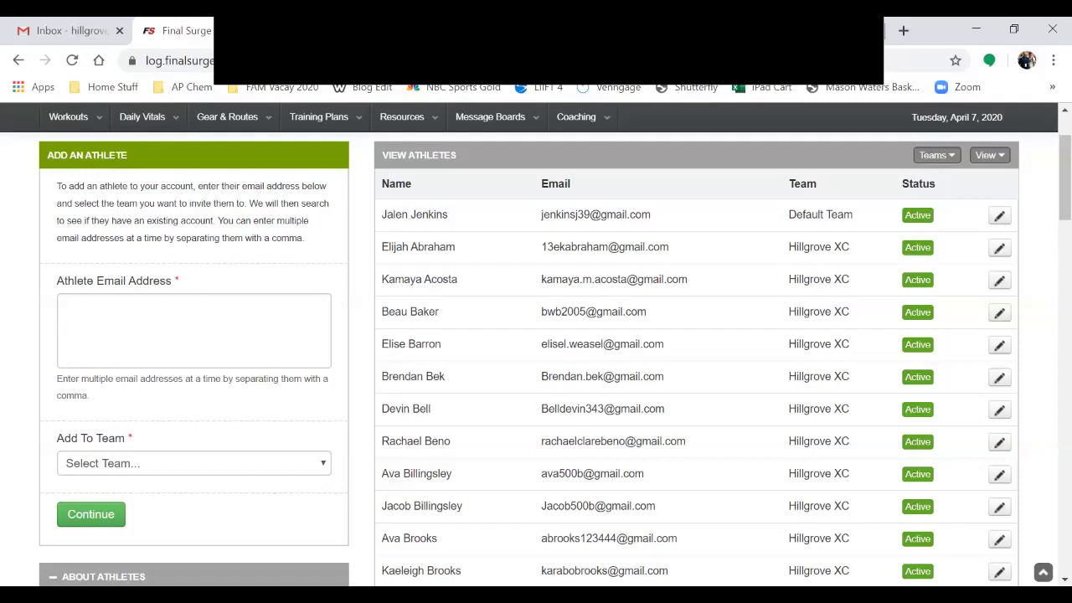
left_click(64, 306)
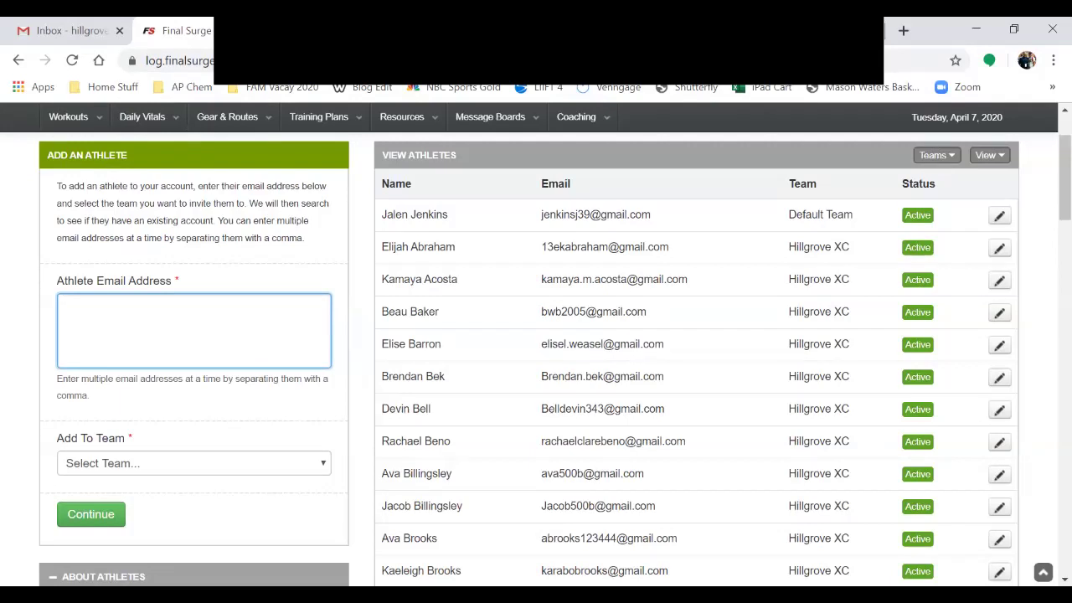
scroll(697, 360, "down", 20)
scroll(697, 360, "up", 20)
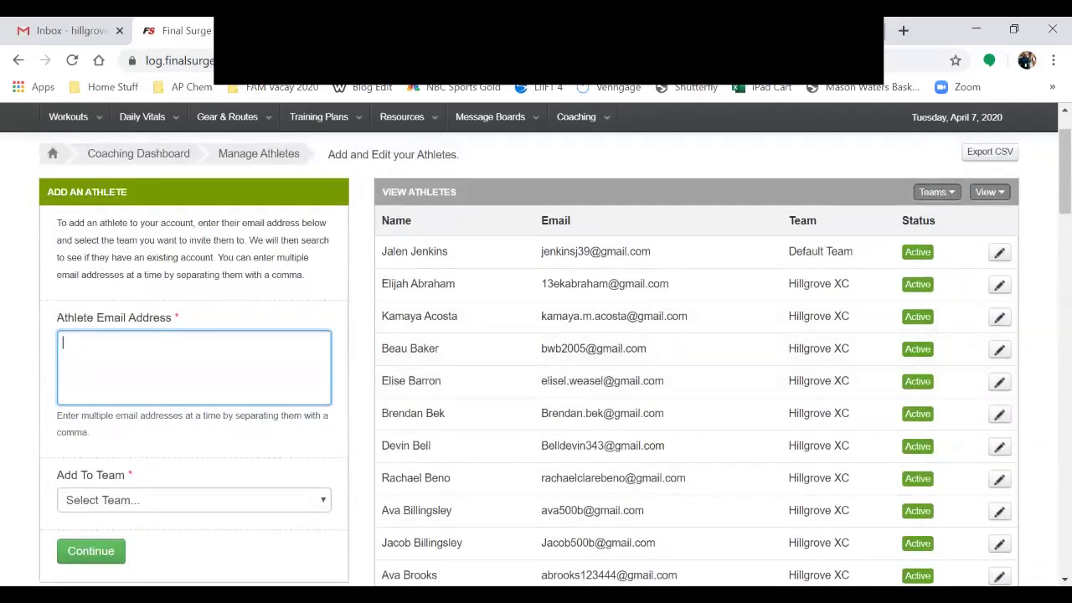
Choose Hillgrove XC as the team for adding a new athlete and review the rest of the form.
left_click(193, 500)
left_click(194, 472)
scroll(536, 360, "down", 1)
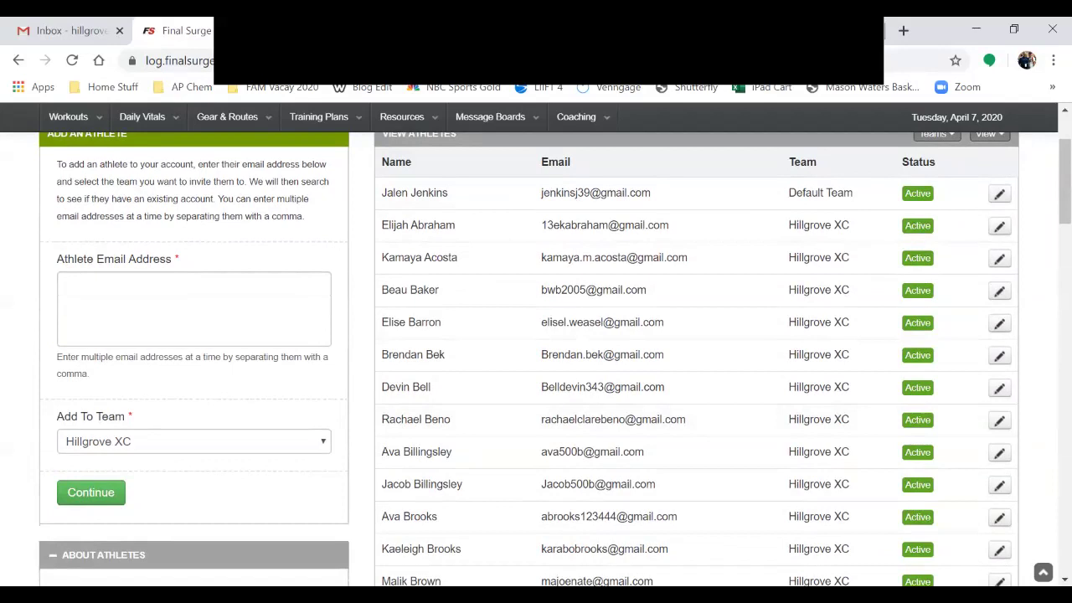
scroll(536, 360, "up", 1)
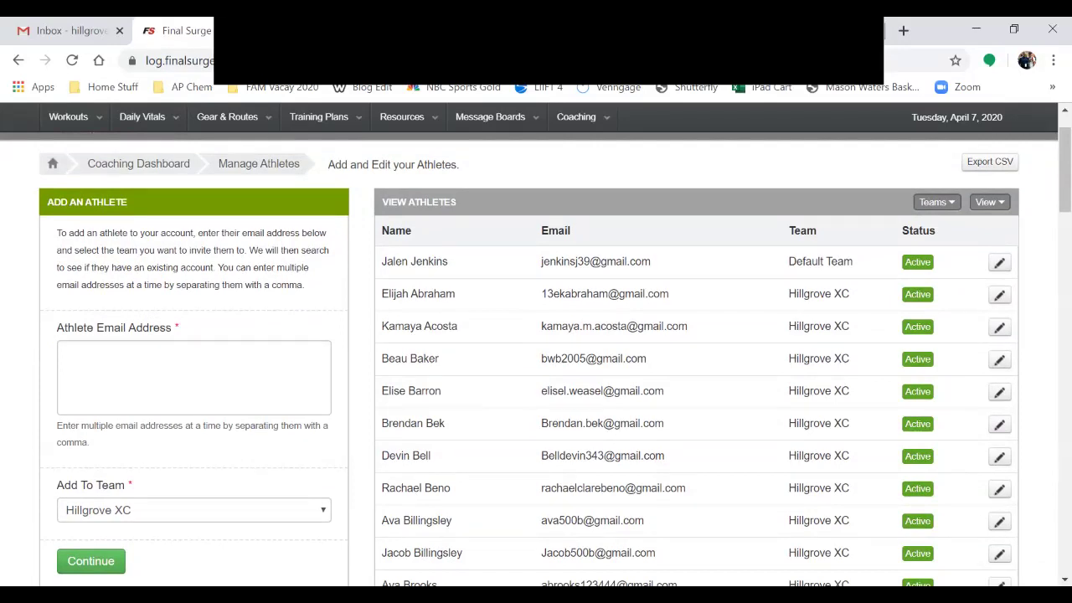
scroll(536, 335, "up", 2)
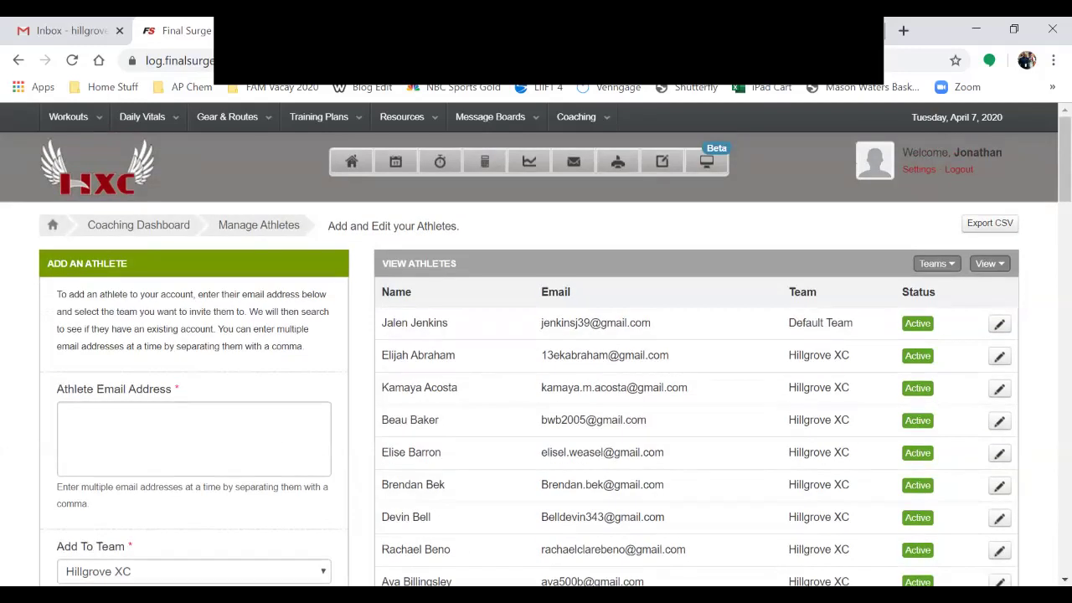